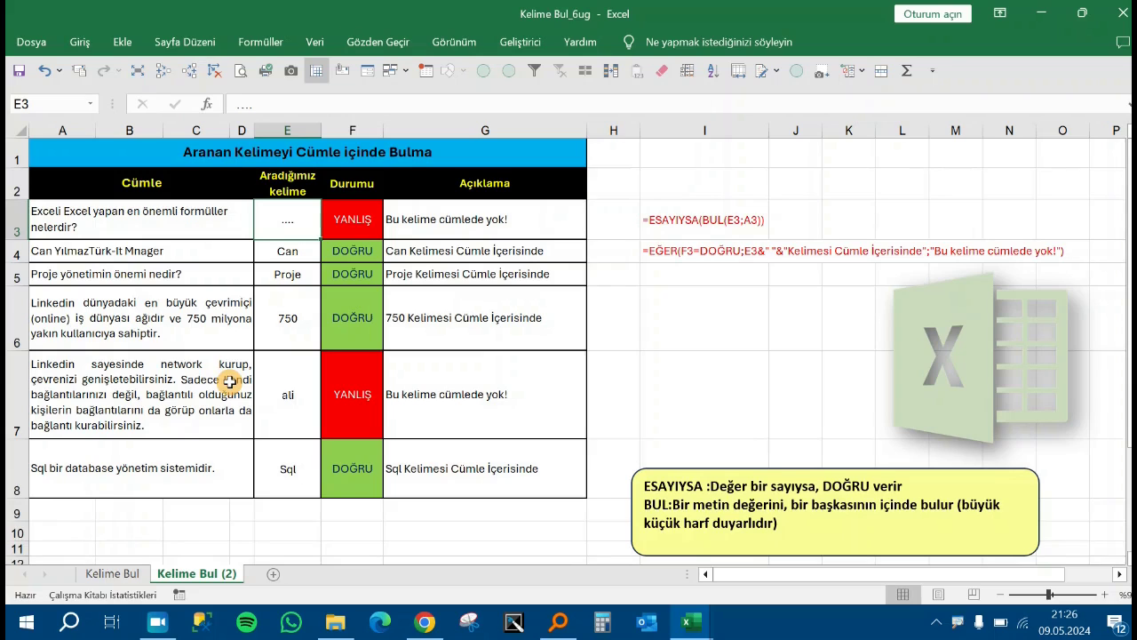
Step: Inspect the written-out ESAYIYSA and EĞER formula notes in column I
{"action": "left_click", "coordinate": [702, 224]}
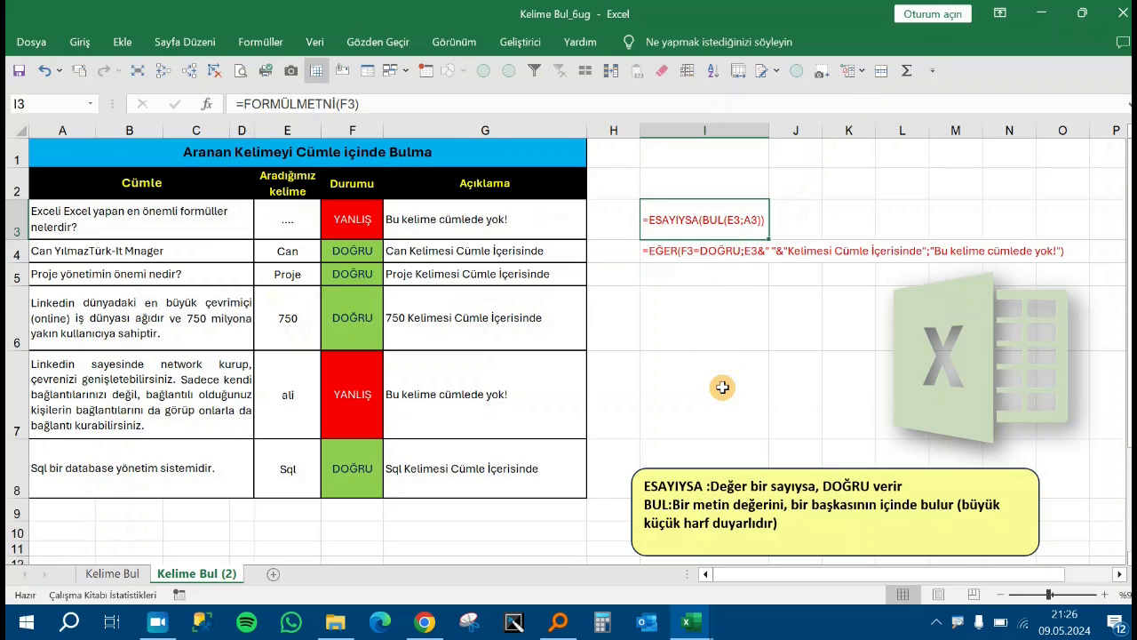
{"action": "left_click", "coordinate": [663, 254]}
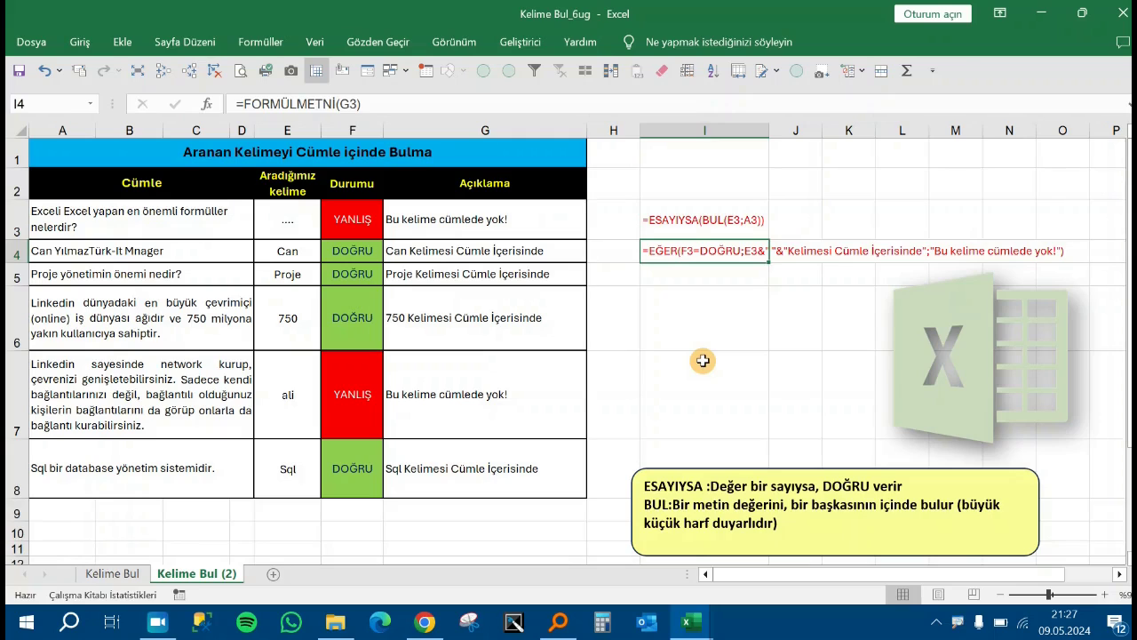
{"action": "left_click", "coordinate": [719, 313]}
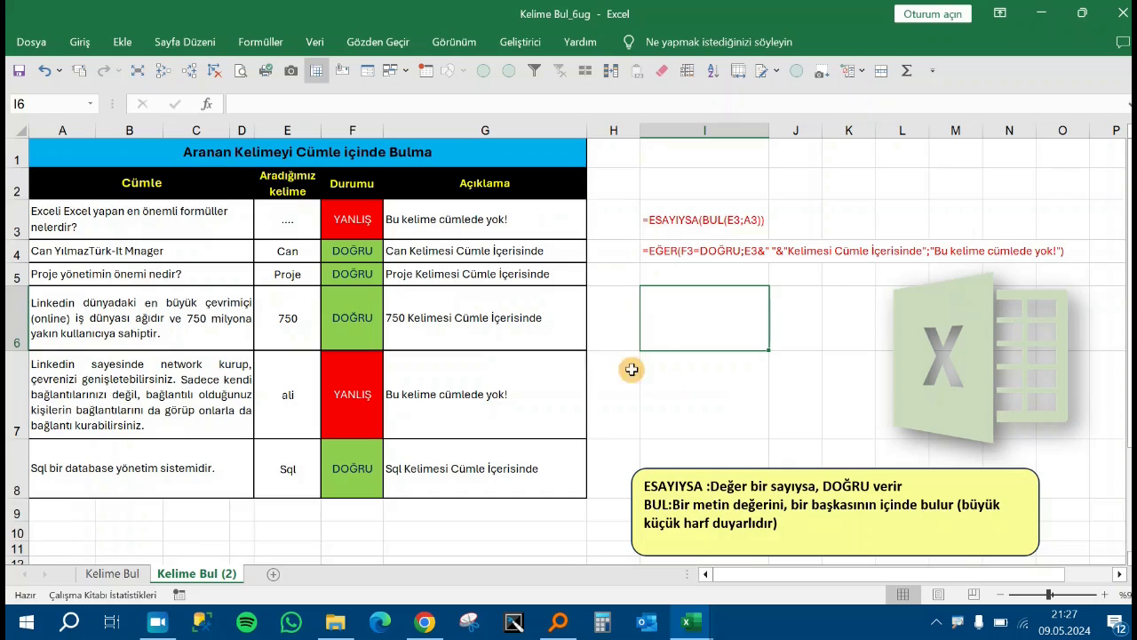
Step: Review the Cümle sentences in column A, rows 3 to 8
{"action": "left_click", "coordinate": [180, 196]}
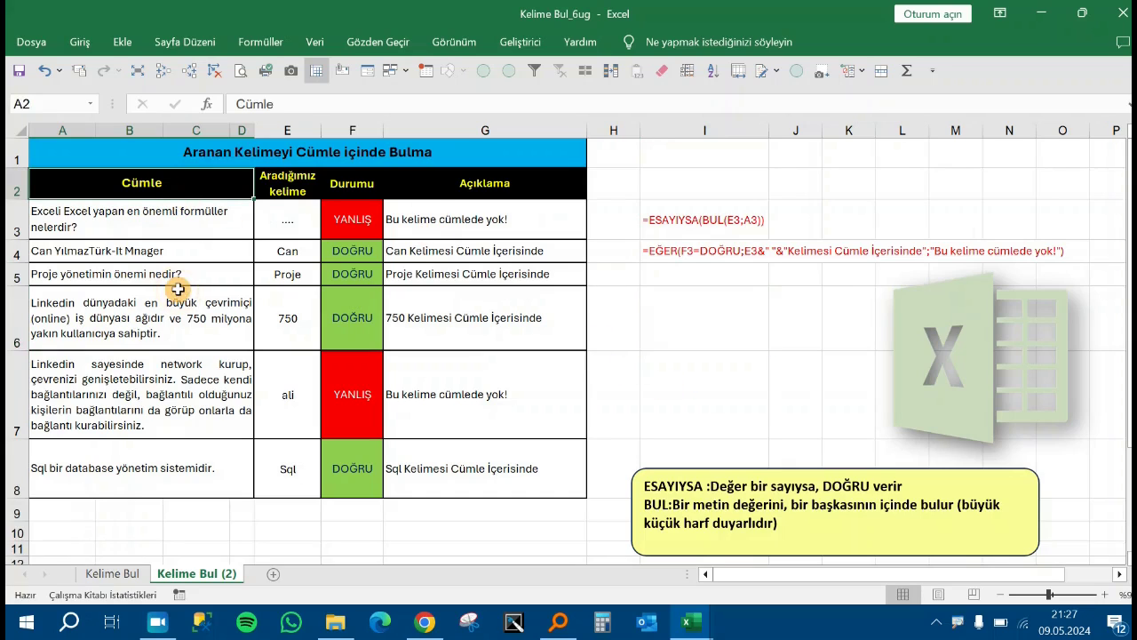
{"action": "left_click", "coordinate": [145, 224]}
{"action": "left_click", "coordinate": [176, 257]}
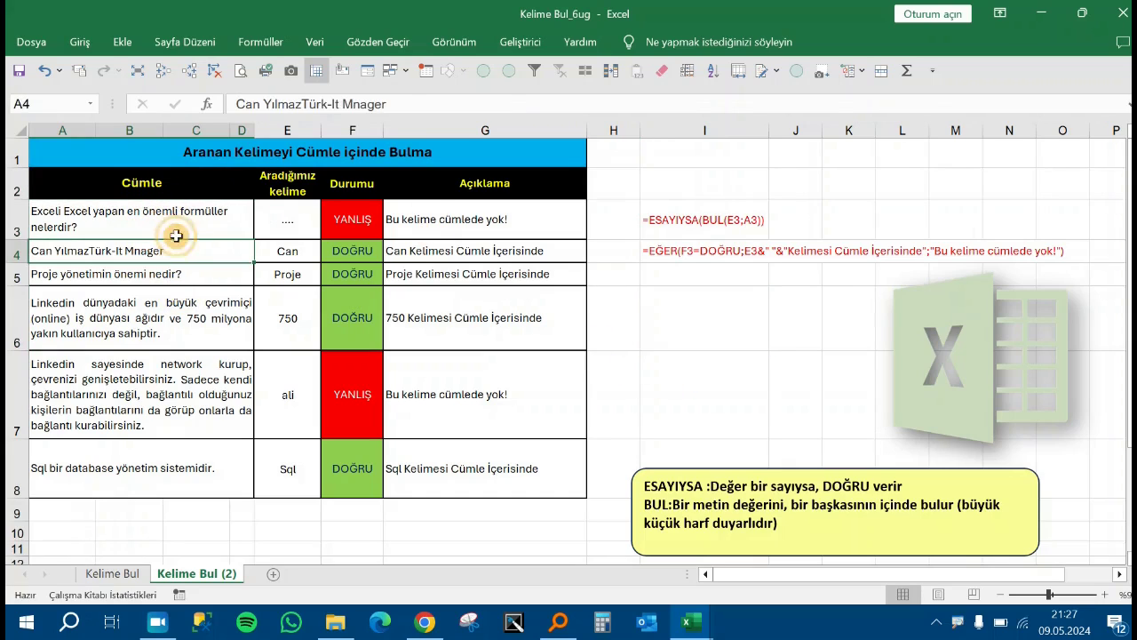
{"action": "left_click_drag", "start_coordinate": [178, 226], "coordinate": [203, 457]}
{"action": "left_click", "coordinate": [185, 224]}
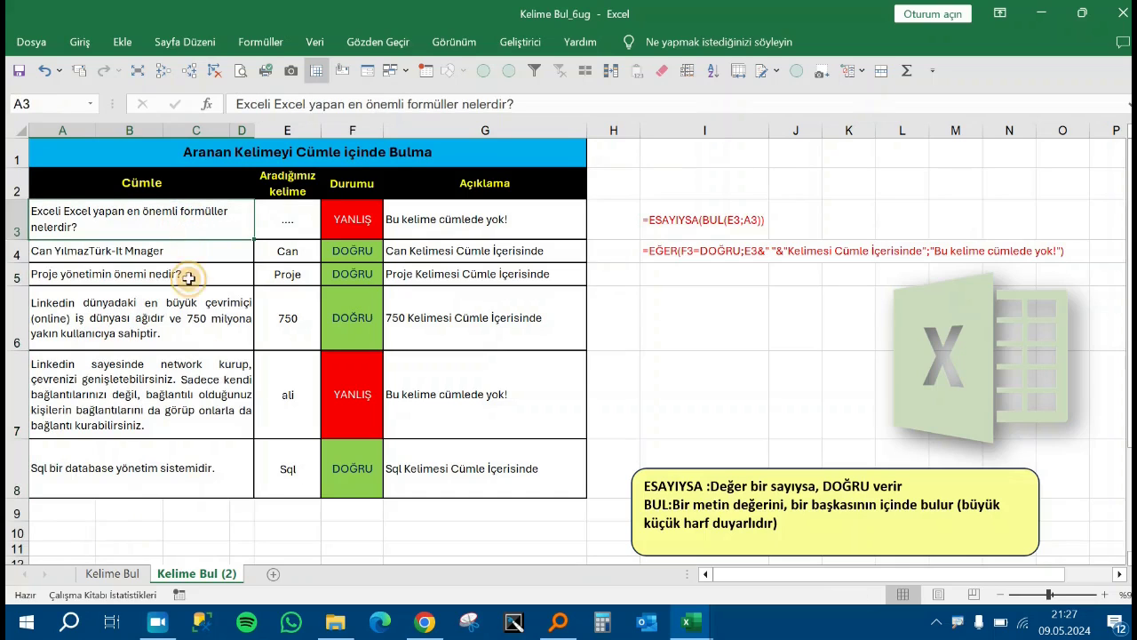
{"action": "left_click", "coordinate": [186, 253]}
{"action": "left_click", "coordinate": [200, 306]}
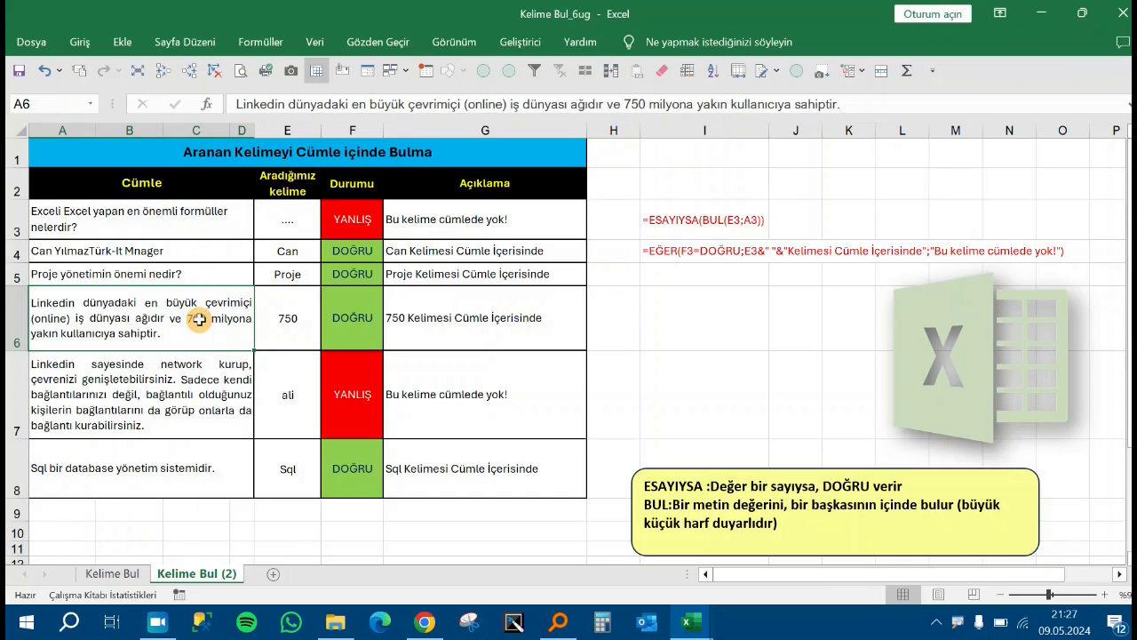
Step: Step through the Aradığımız kelime search words in column E, down to Sql in E8
{"action": "left_click", "coordinate": [300, 226]}
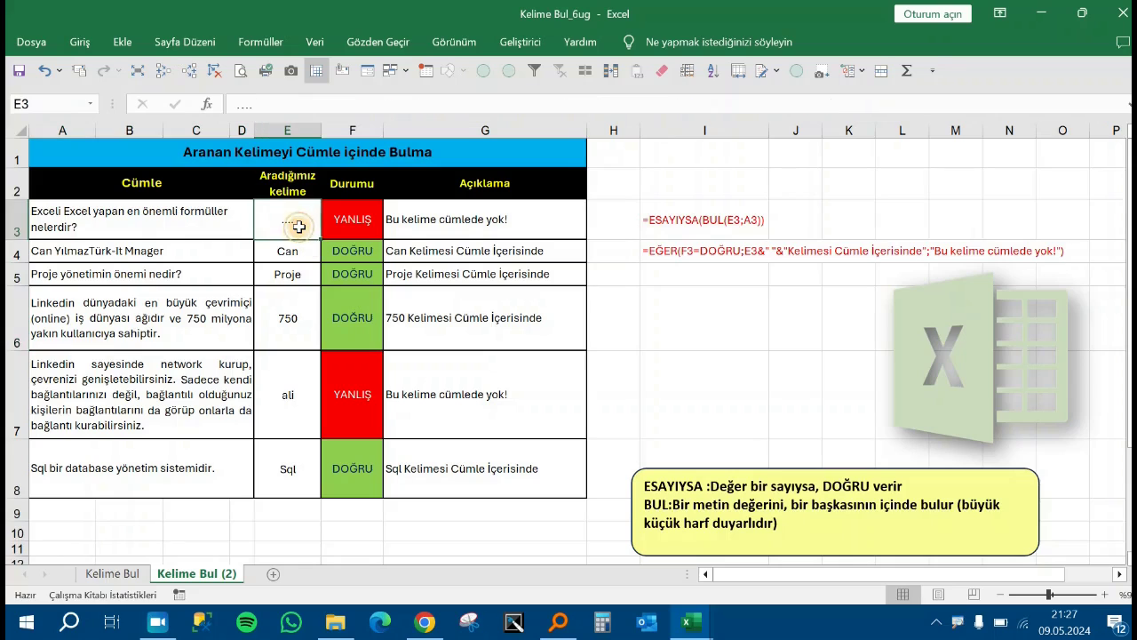
{"action": "left_click", "coordinate": [277, 189]}
{"action": "key", "text": "ctrl+space"}
{"action": "left_click", "coordinate": [277, 189]}
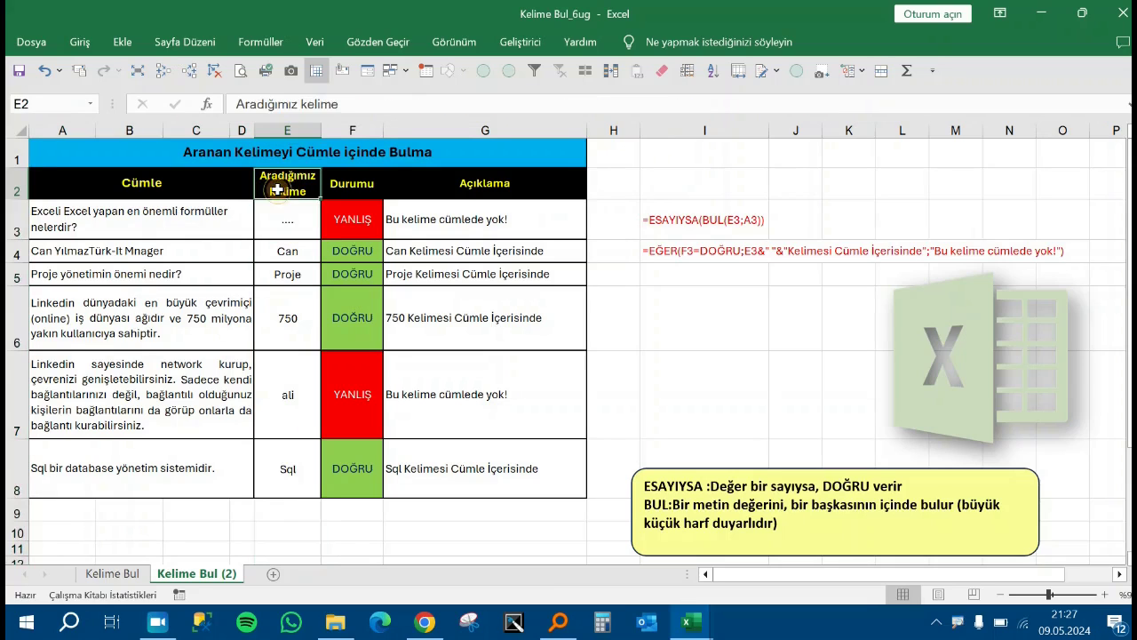
{"action": "left_click", "coordinate": [280, 219]}
{"action": "left_click", "coordinate": [286, 252]}
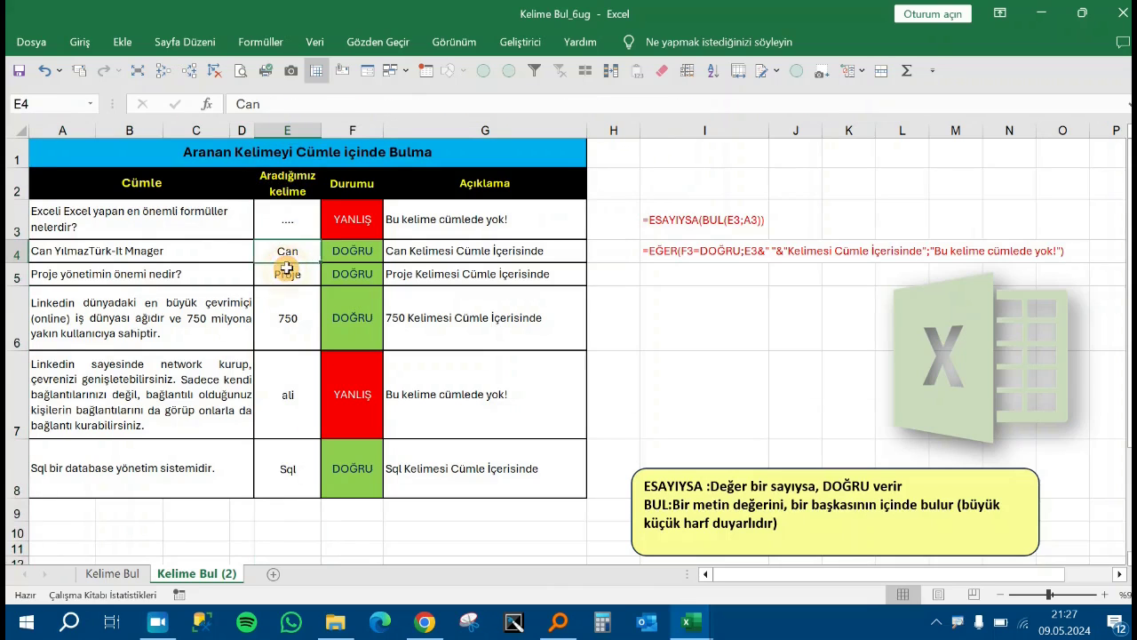
{"action": "left_click", "coordinate": [287, 274]}
{"action": "left_click", "coordinate": [287, 317]}
{"action": "left_click", "coordinate": [287, 391]}
{"action": "left_click", "coordinate": [290, 465]}
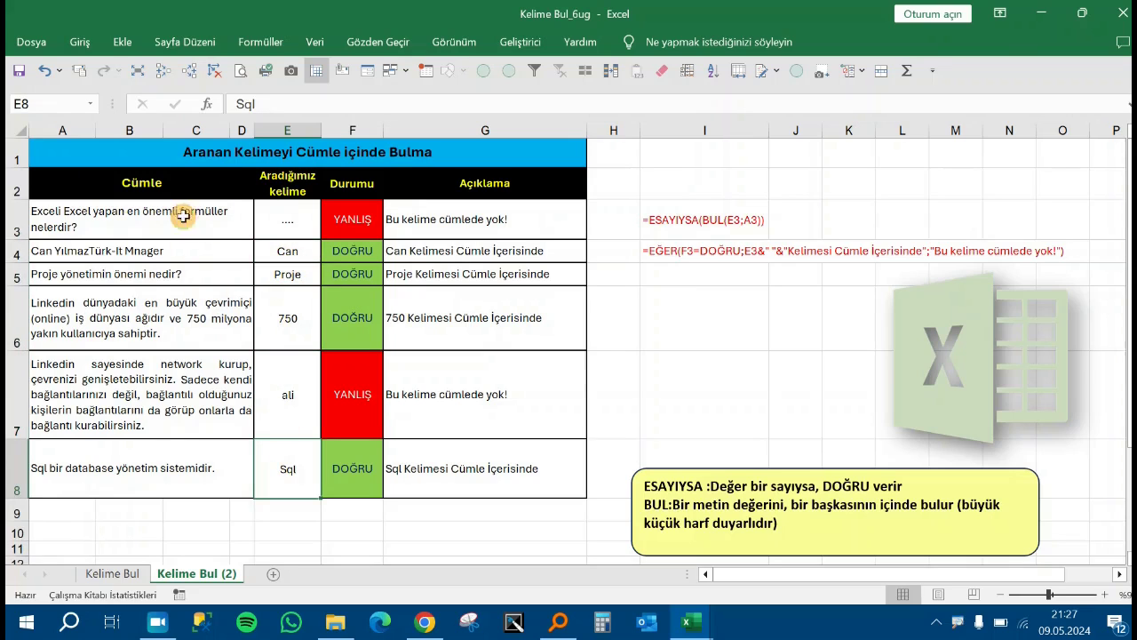
Step: Select sentences A3:A8 and look again at the individual sentences
{"action": "left_click", "coordinate": [161, 183]}
{"action": "left_click_drag", "start_coordinate": [142, 234], "coordinate": [163, 446]}
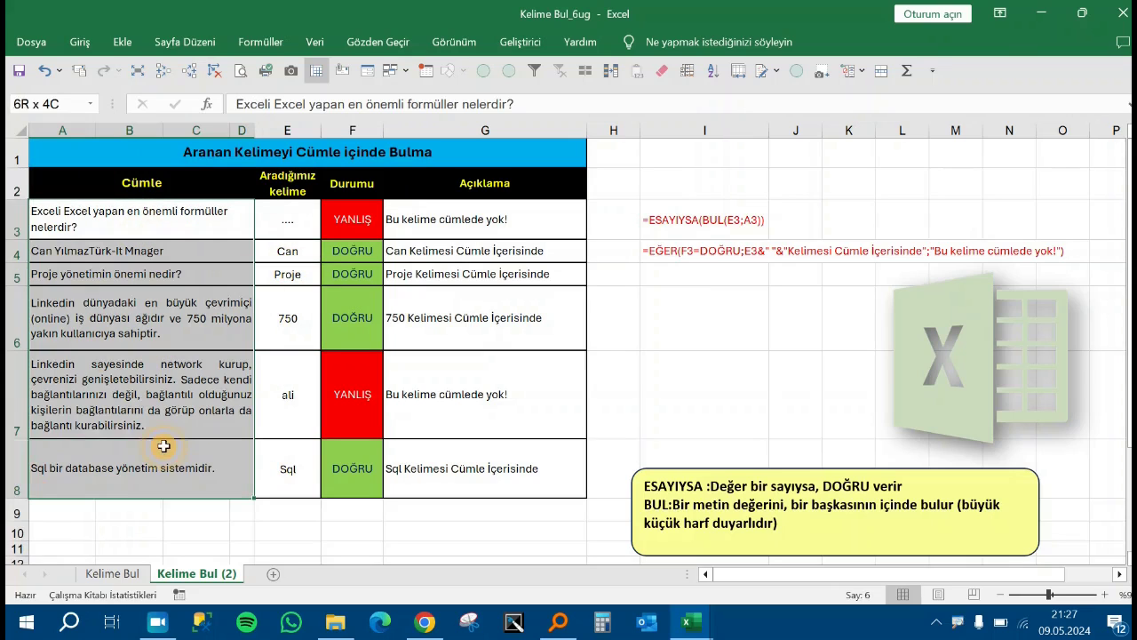
{"action": "left_click", "coordinate": [142, 222]}
{"action": "left_click", "coordinate": [161, 311]}
{"action": "left_click", "coordinate": [149, 223]}
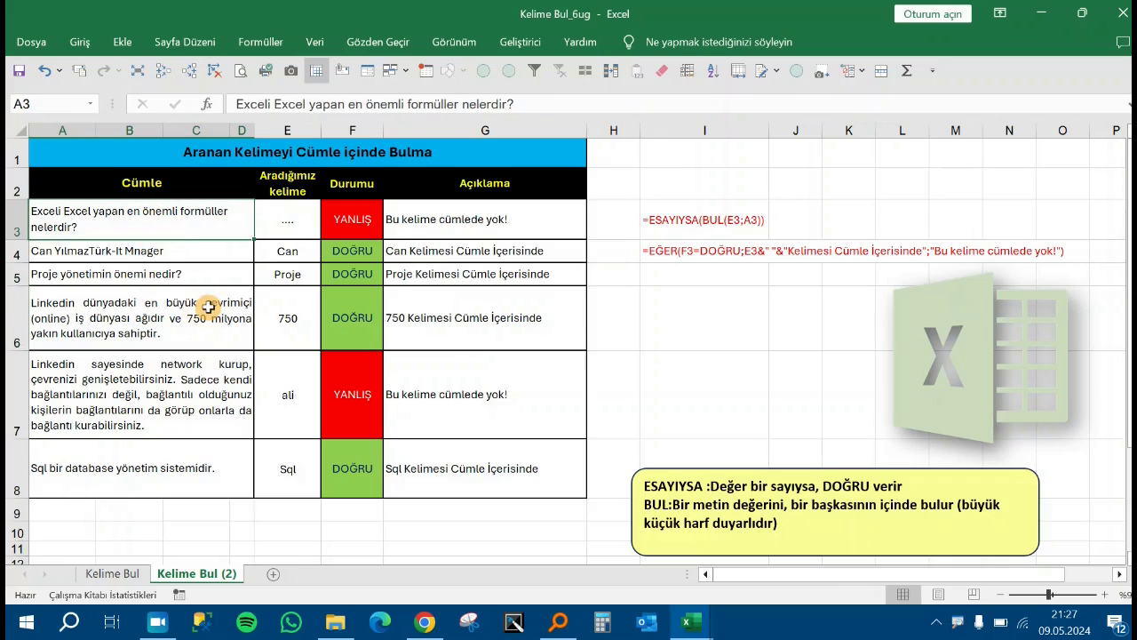
Step: Inspect the existing formulas in F3 and G3 and select the results F3:G8
{"action": "left_click", "coordinate": [354, 225]}
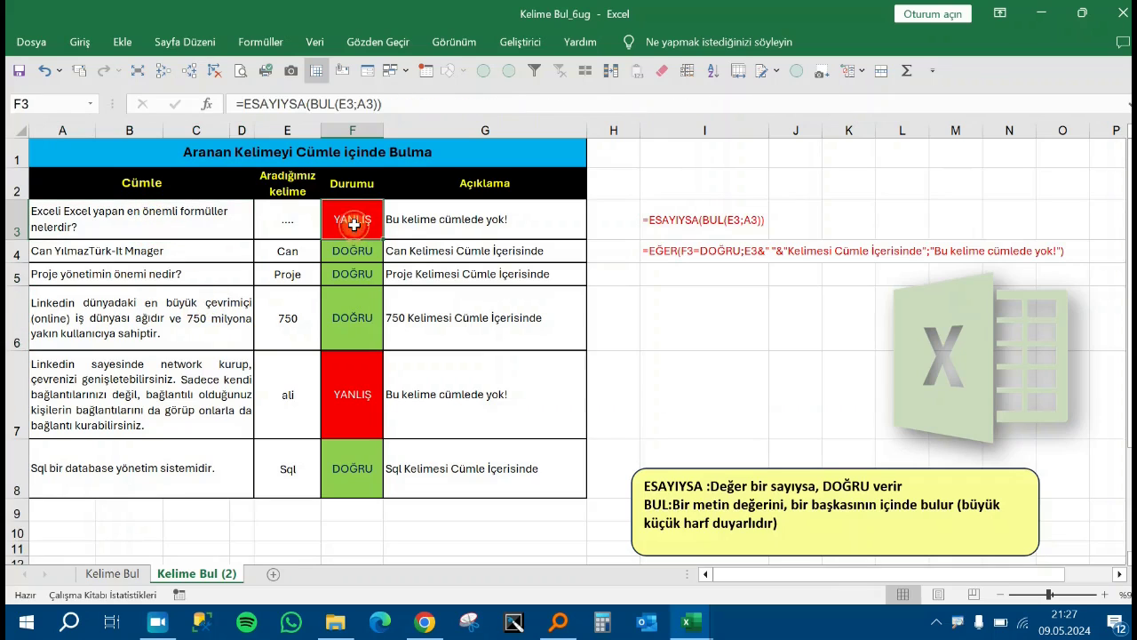
{"action": "key", "text": "Right"}
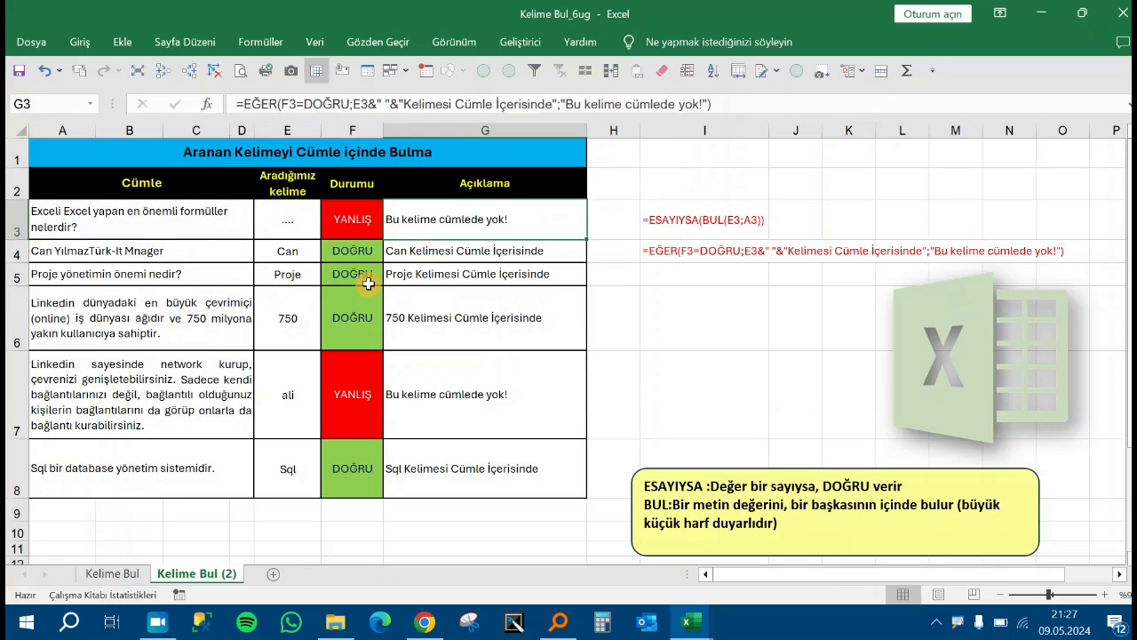
{"action": "key", "text": "Left"}
{"action": "key", "text": "Right"}
{"action": "key", "text": "Left"}
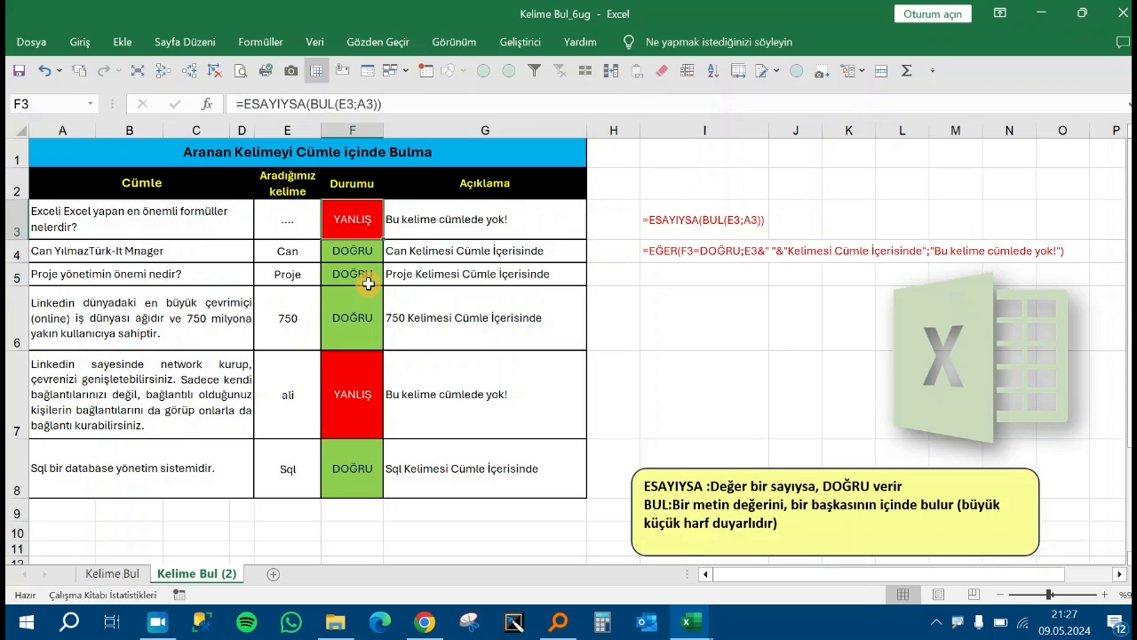
{"action": "key", "text": "shift+Right"}
{"action": "key", "text": "ctrl+shift+Down"}
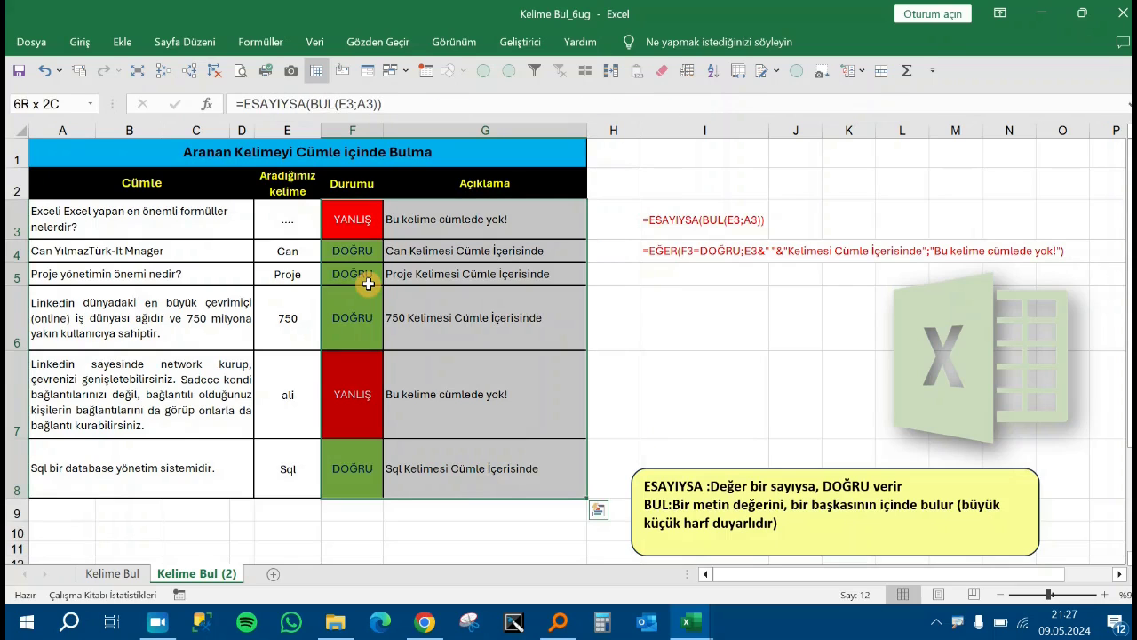
Step: Copy the two formula notes in I3:I4, then cancel the pending copy
{"action": "left_click_drag", "start_coordinate": [684, 219], "coordinate": [701, 255]}
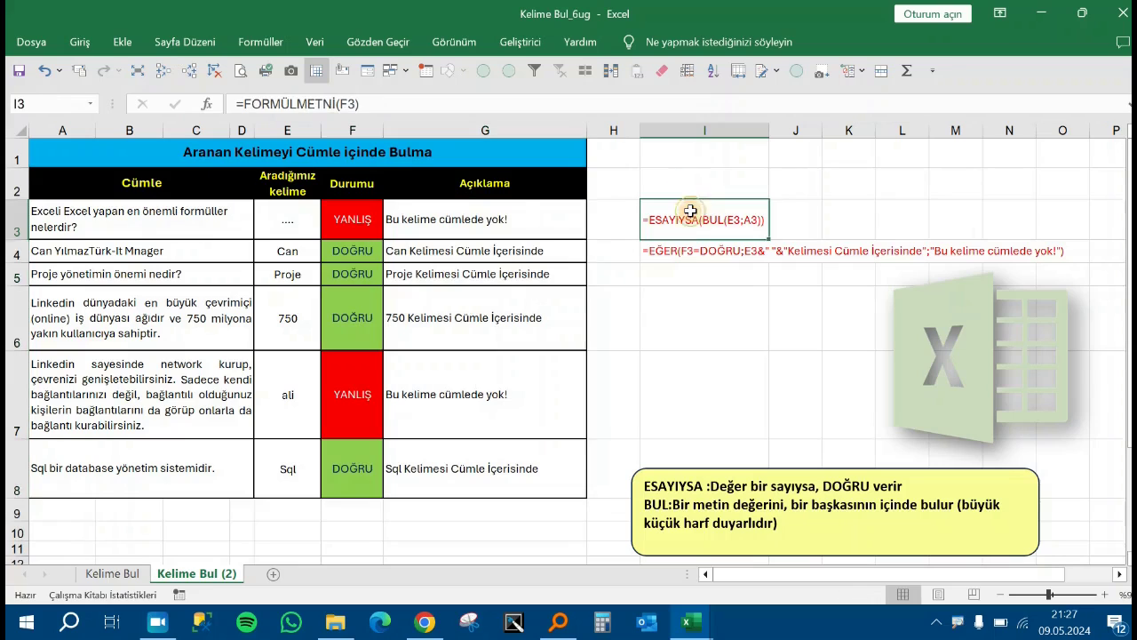
{"action": "key", "text": "ctrl+c"}
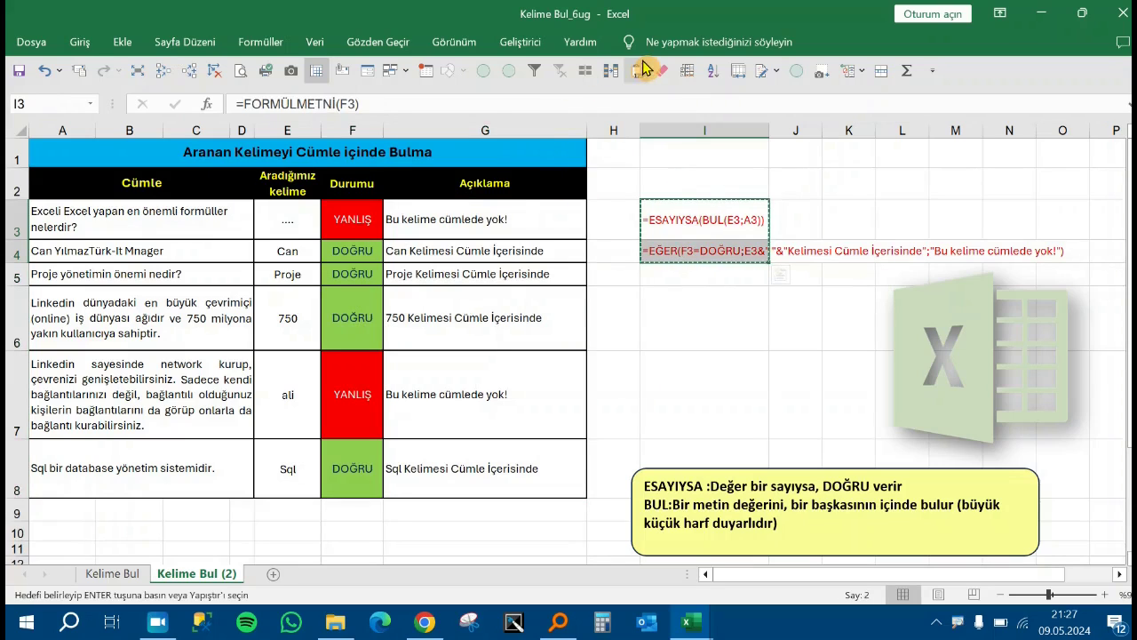
{"action": "left_click", "coordinate": [363, 221]}
{"action": "key", "text": "Escape"}
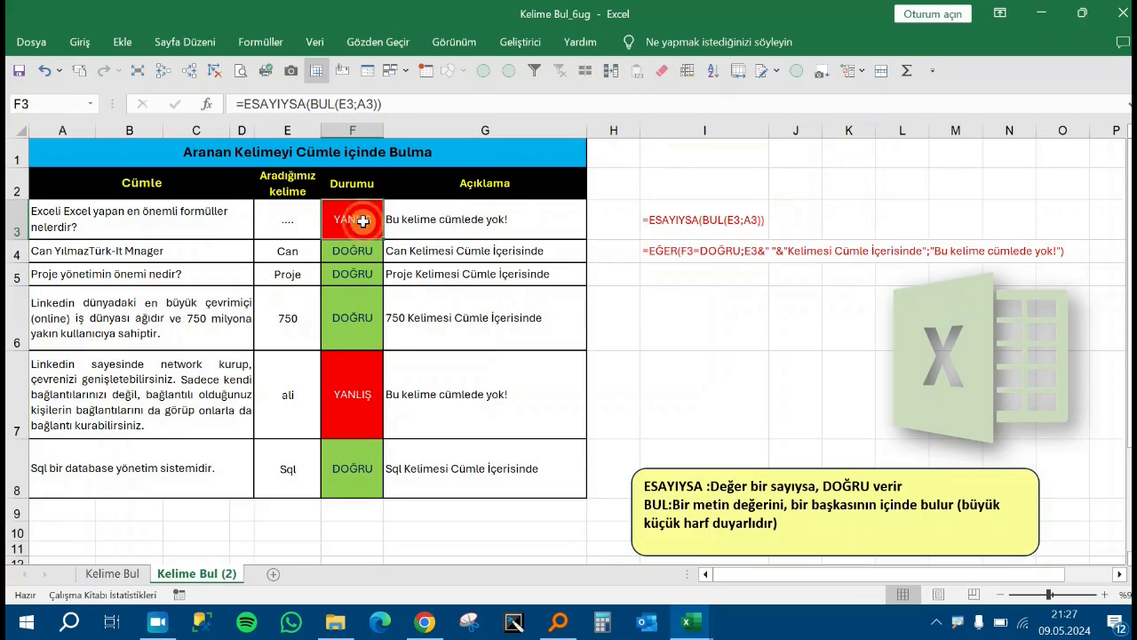
Step: Clear the Durumu and Açıklama results in F3:G8
{"action": "key", "text": "Right"}
{"action": "key", "text": "Left"}
{"action": "key", "text": "shift+Right"}
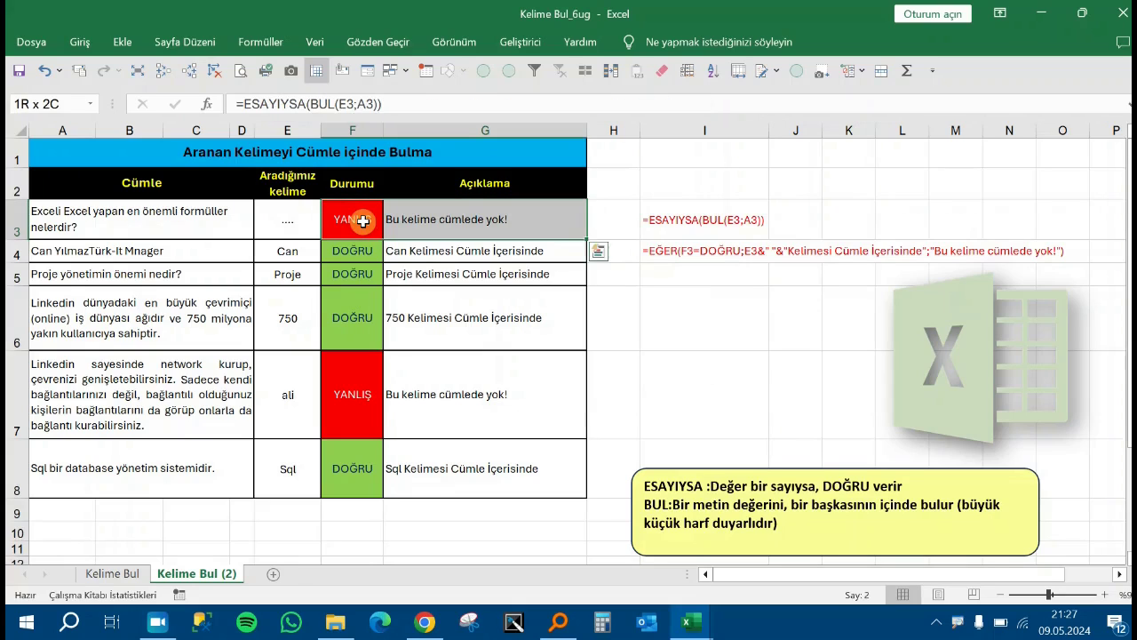
{"action": "key", "text": "ctrl+shift+Down"}
{"action": "key", "text": "Delete"}
Step: Start the formula =ESAYIYSA(BUL( in cell F3
{"action": "left_click", "coordinate": [362, 222]}
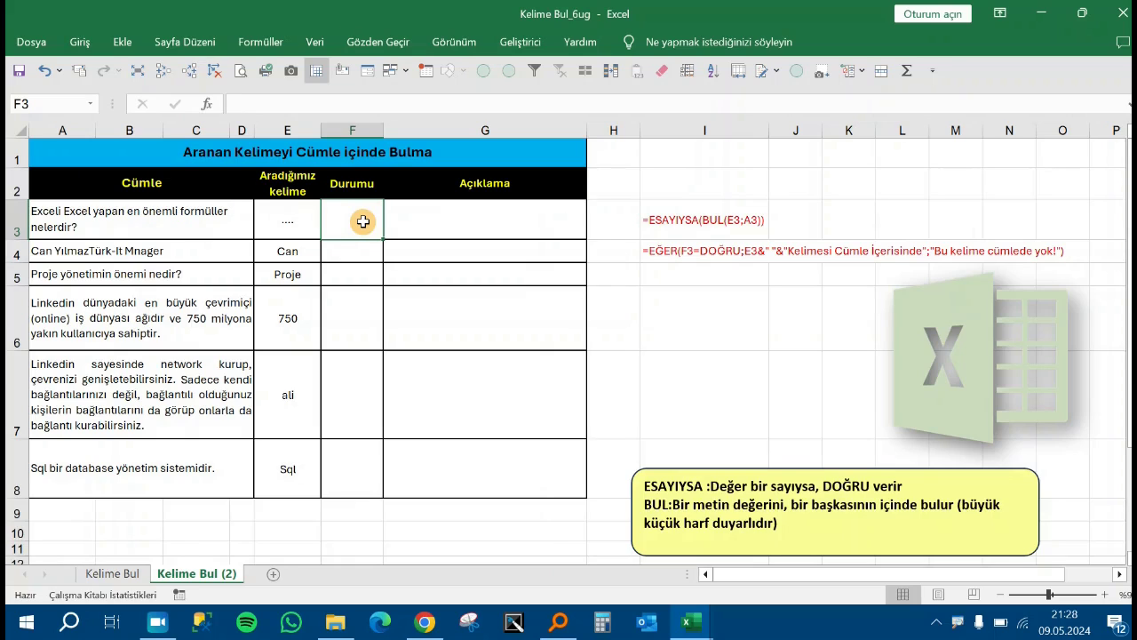
{"action": "type", "text": "="}
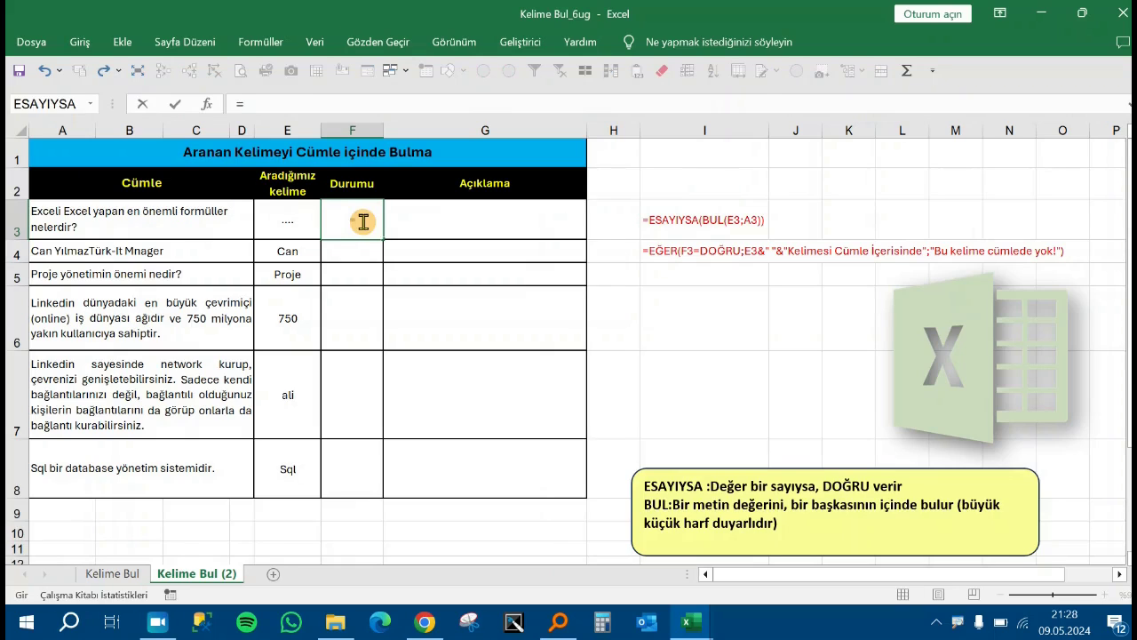
{"action": "key", "text": "Caps_Lock"}
{"action": "type", "text": "ES"}
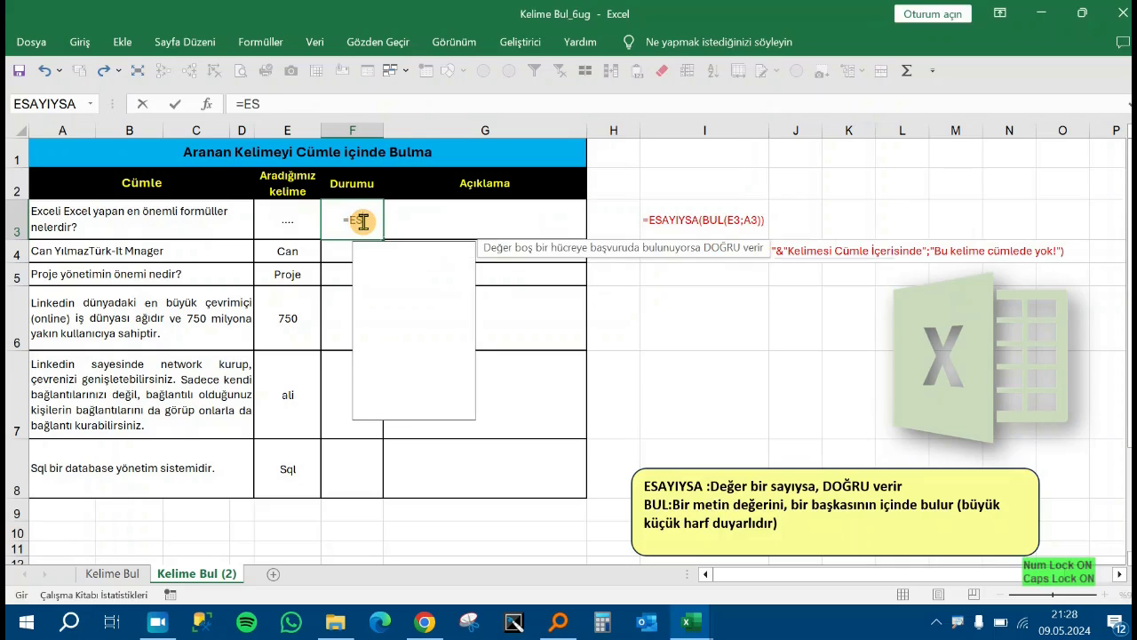
{"action": "type", "text": "AY"}
{"action": "key", "text": "Tab"}
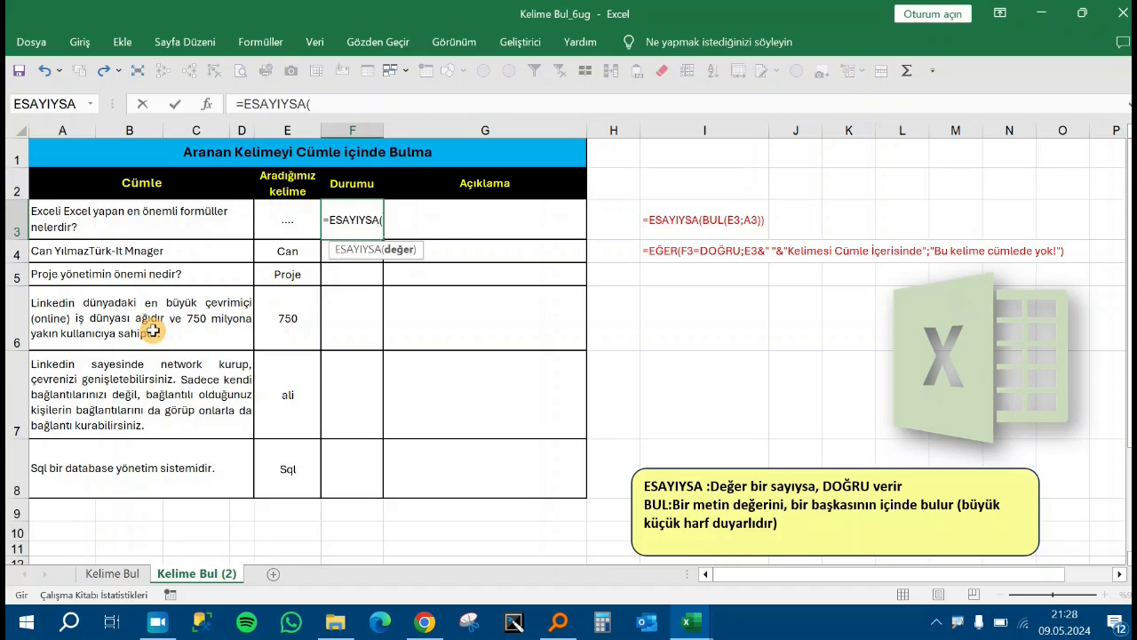
{"action": "type", "text": "BUL"}
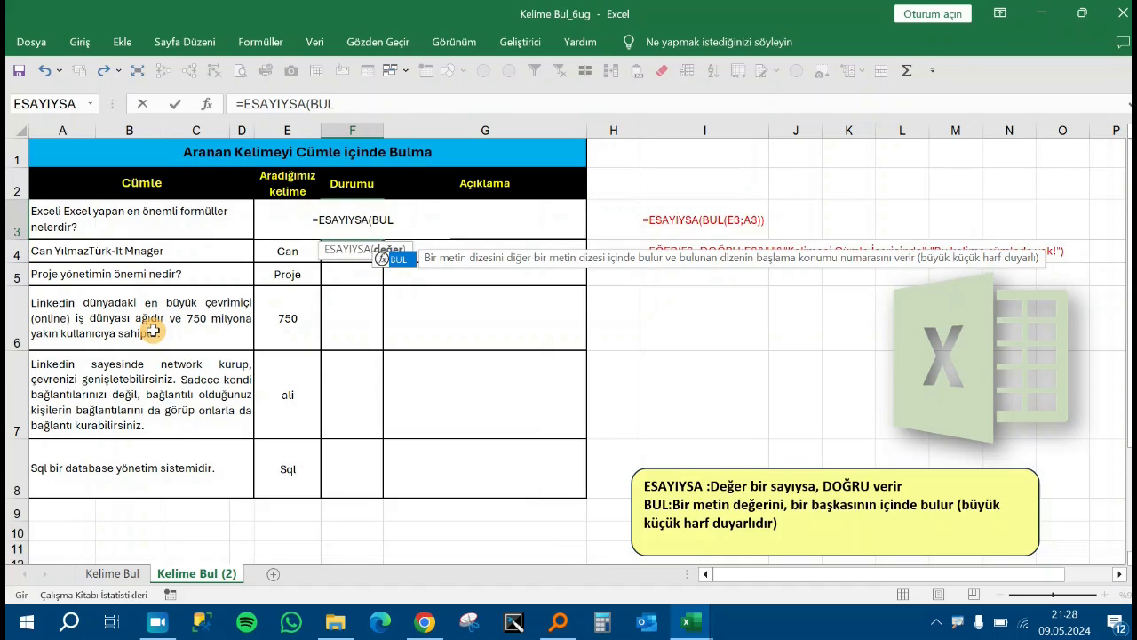
{"action": "type", "text": "("}
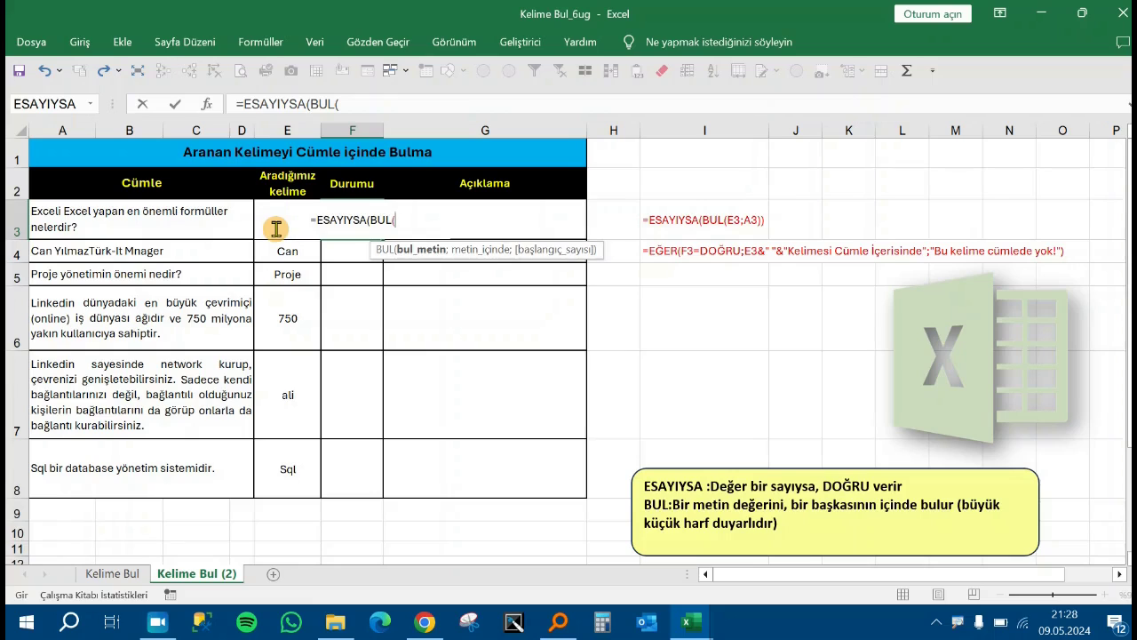
Step: Complete F3 as =ESAYIYSA(BUL(E3;A3)), which returns YANLIŞ
{"action": "key", "text": "F2"}
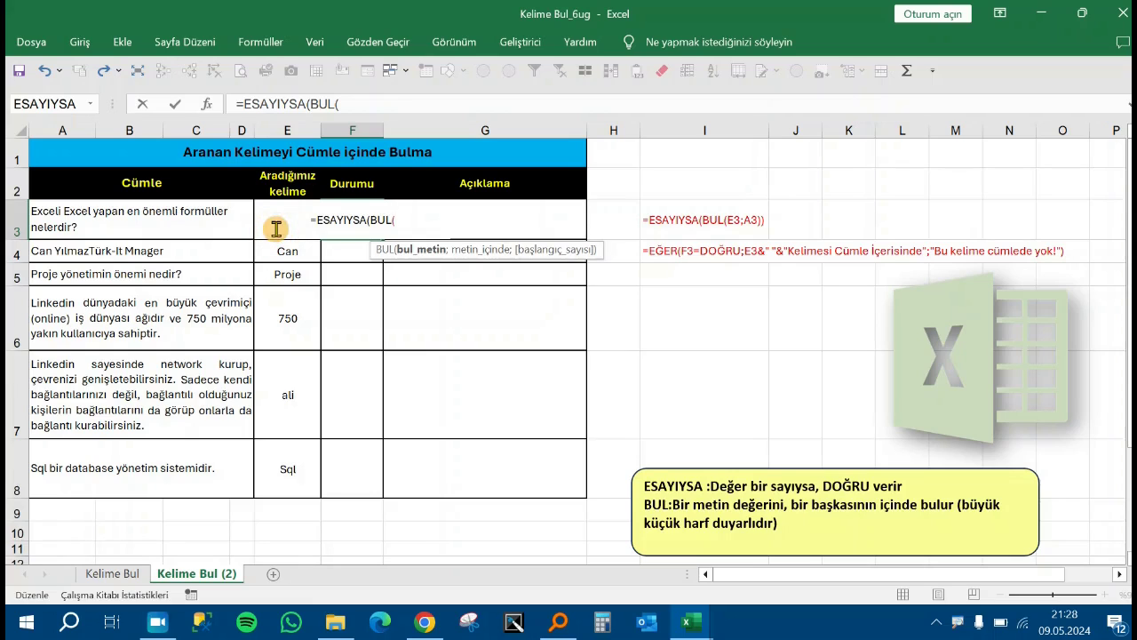
{"action": "left_click", "coordinate": [365, 103]}
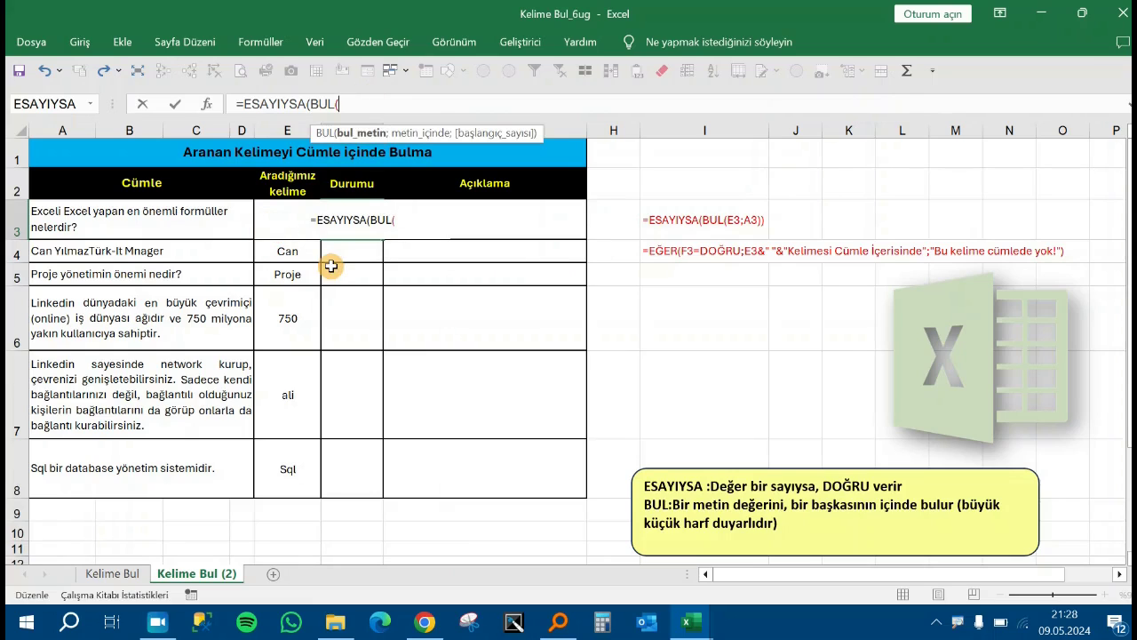
{"action": "type", "text": "E3"}
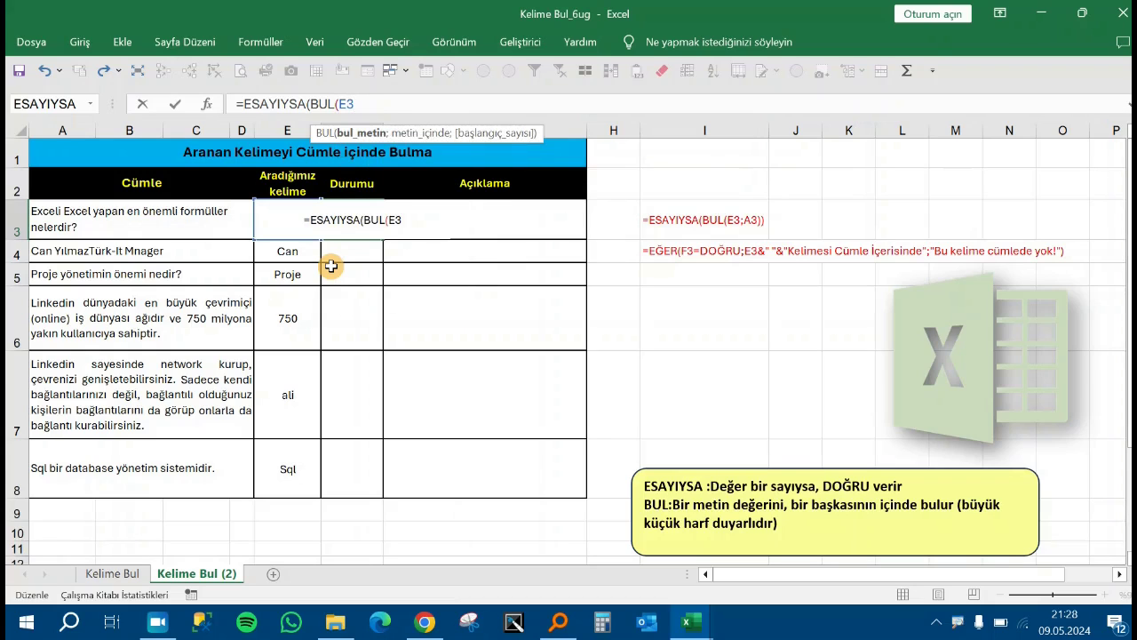
{"action": "type", "text": ";"}
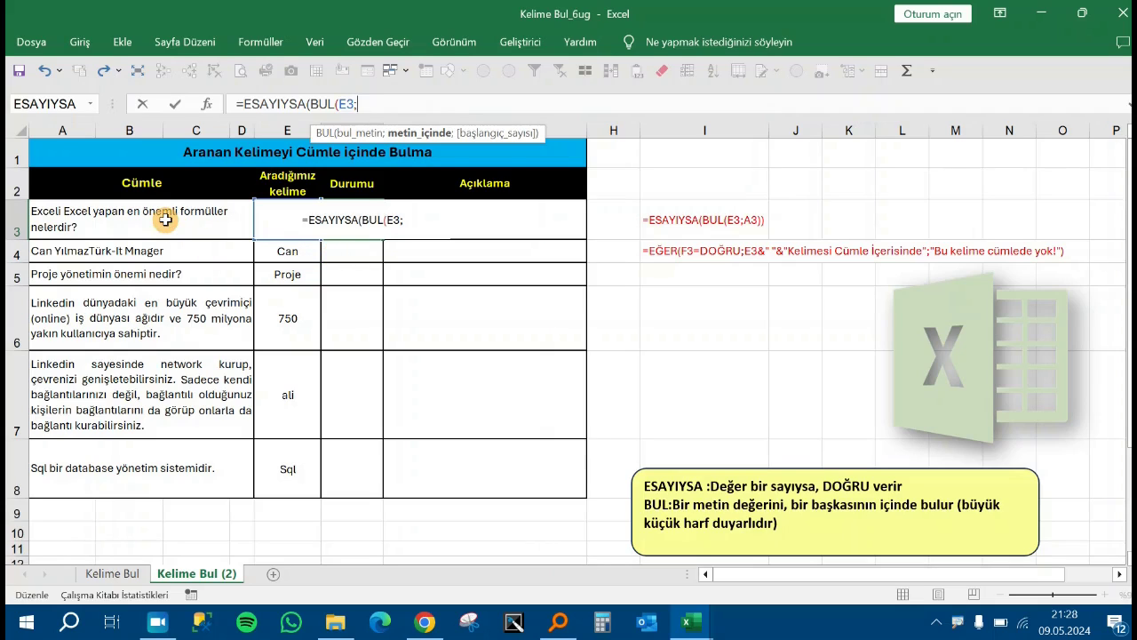
{"action": "left_click", "coordinate": [165, 220]}
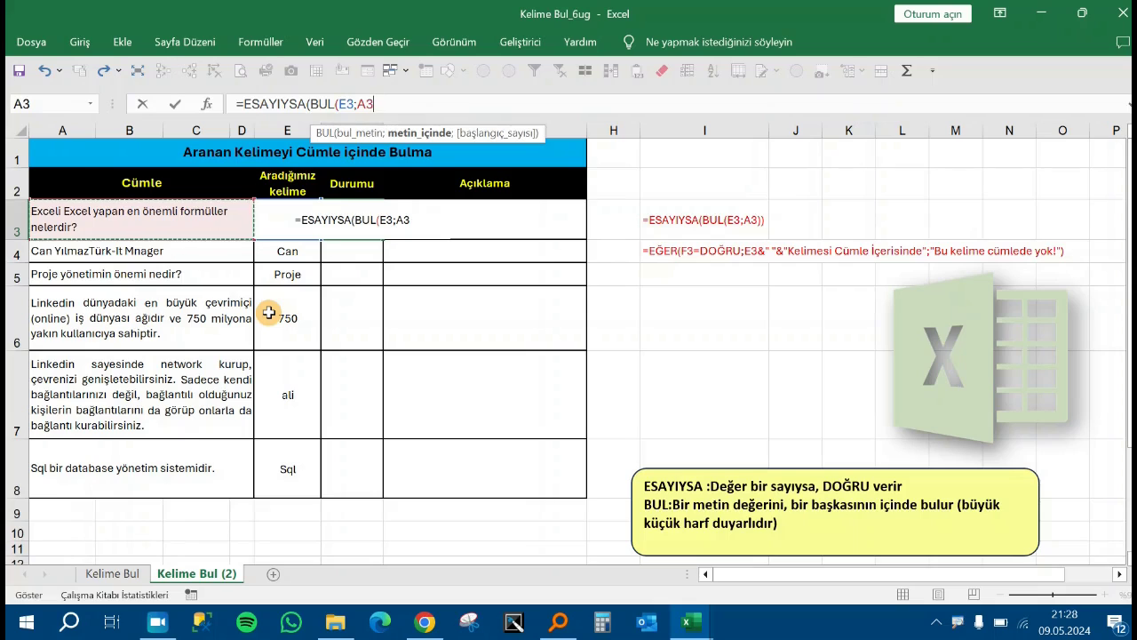
{"action": "type", "text": ")"}
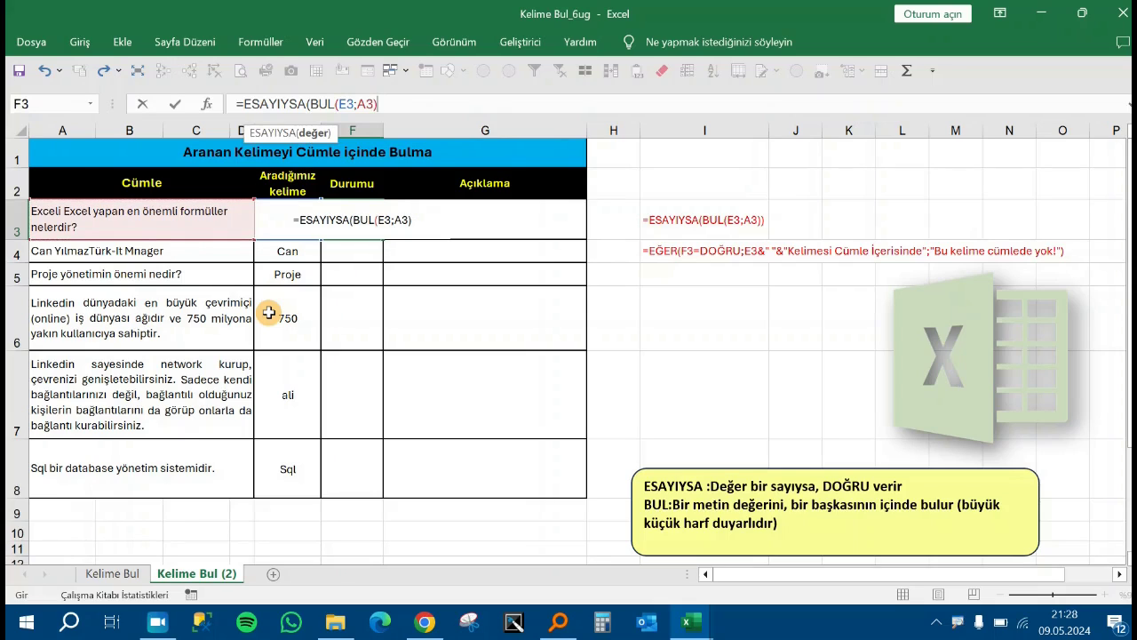
{"action": "type", "text": ")"}
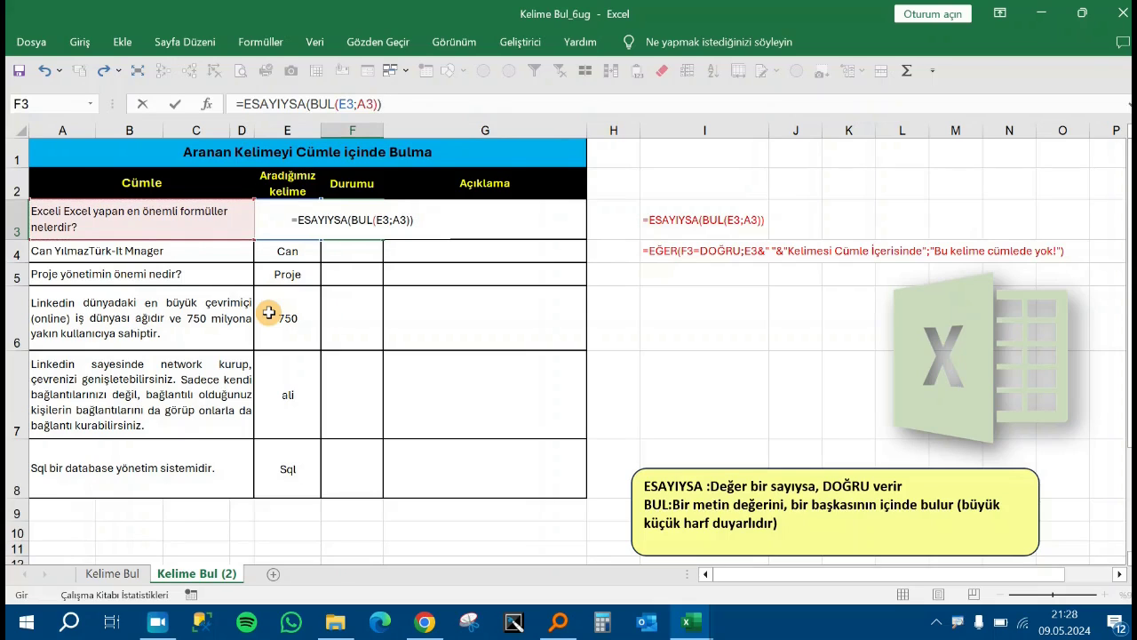
{"action": "key", "text": "Return"}
{"action": "key", "text": "Up"}
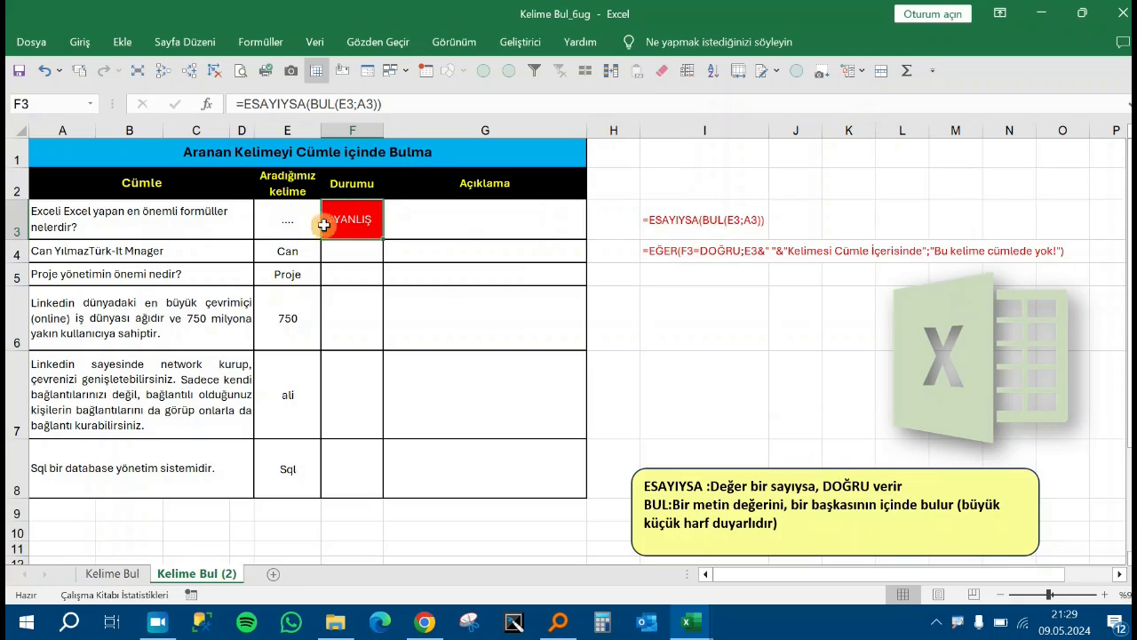
Step: After checking E3 and F3, begin an =EĞER( formula in G3
{"action": "left_click", "coordinate": [275, 220]}
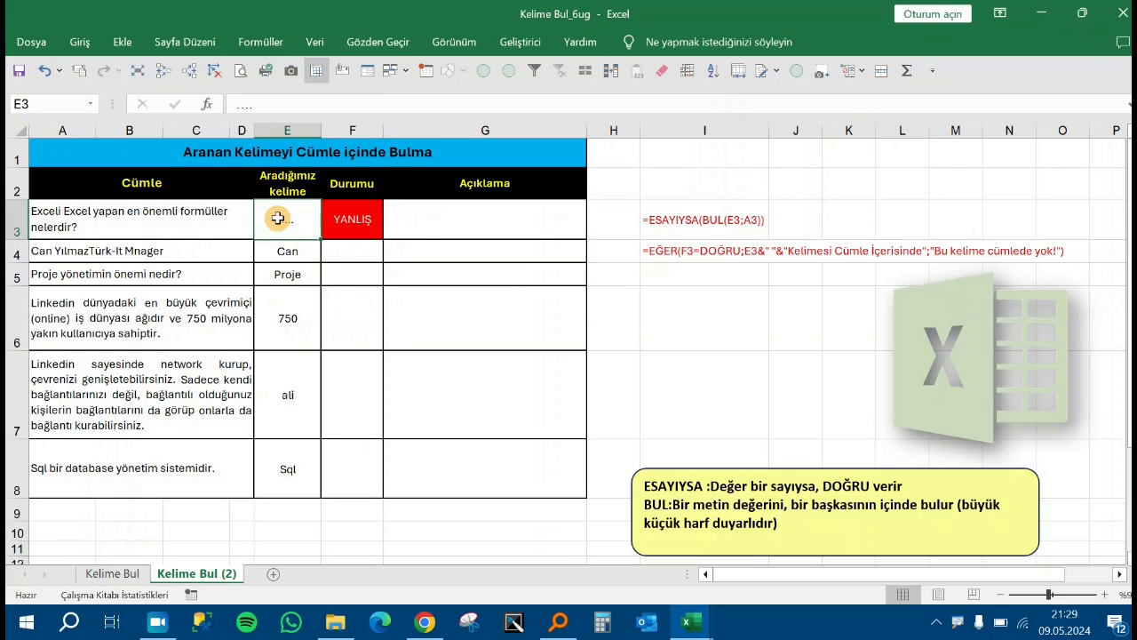
{"action": "left_click", "coordinate": [348, 220]}
{"action": "left_click", "coordinate": [472, 221]}
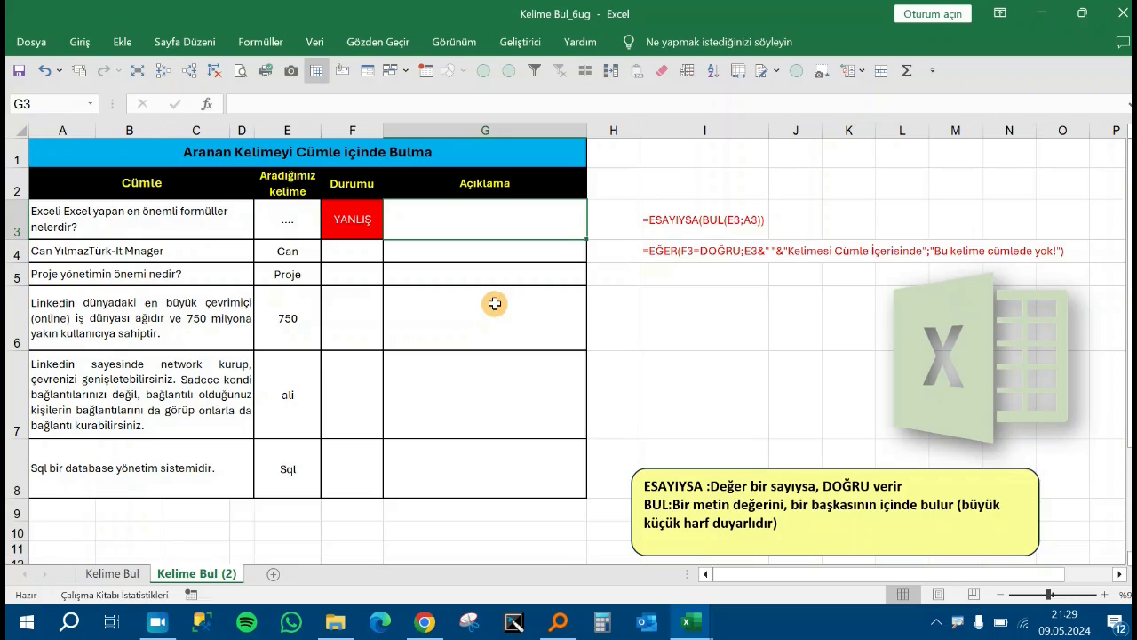
{"action": "type", "text": "="}
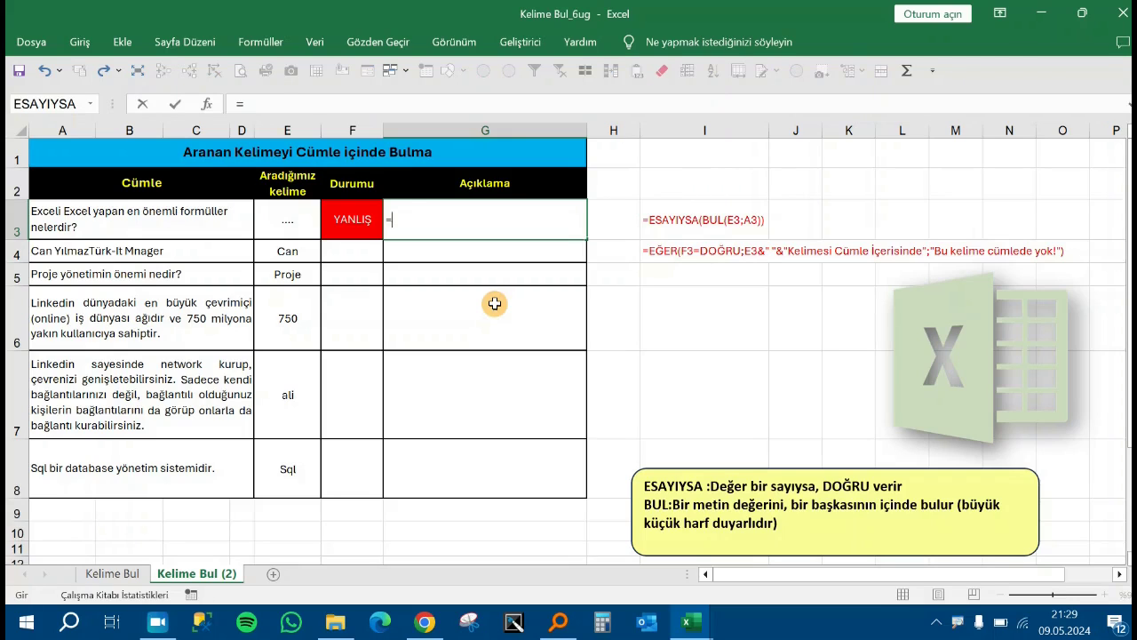
{"action": "type", "text": "EĞER"}
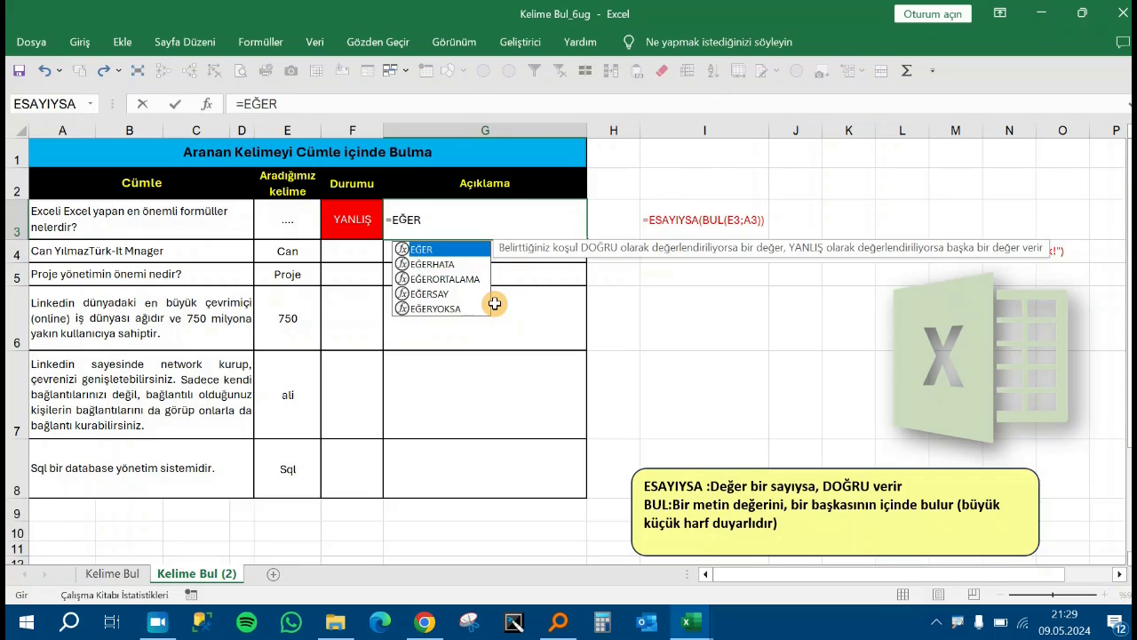
{"action": "type", "text": "("}
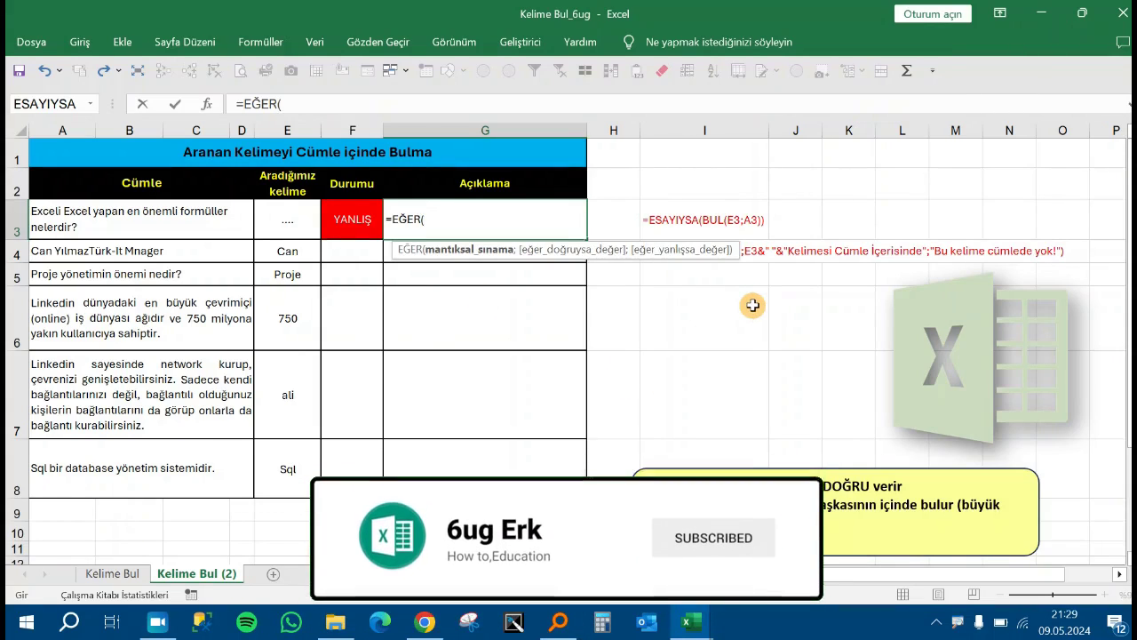
{"action": "key", "text": "Escape"}
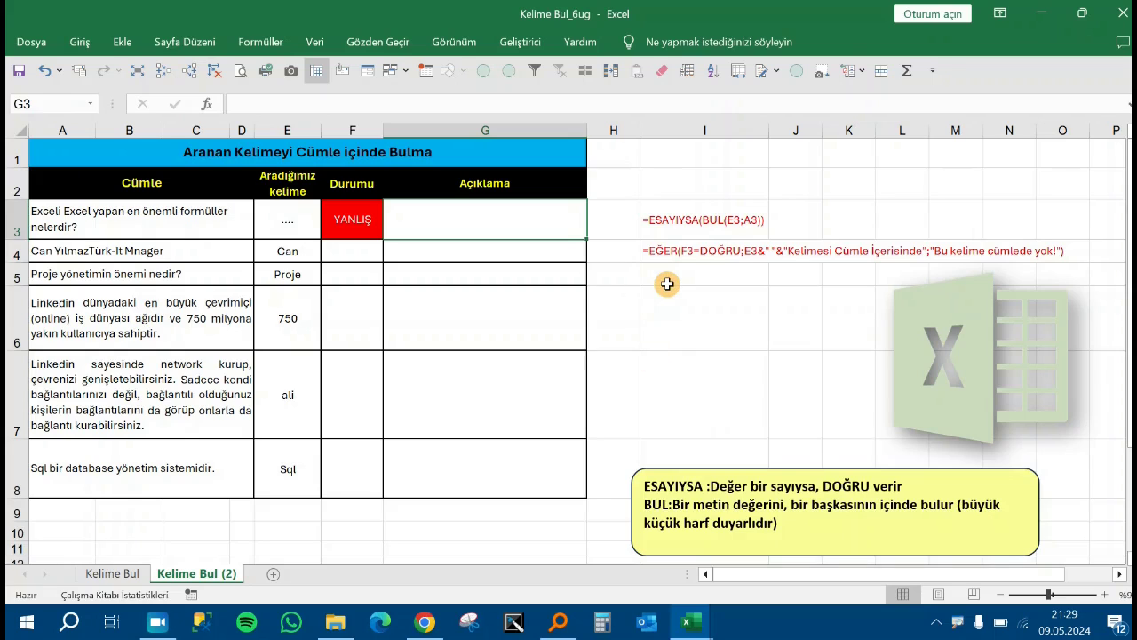
{"action": "type", "text": "=EĞ"}
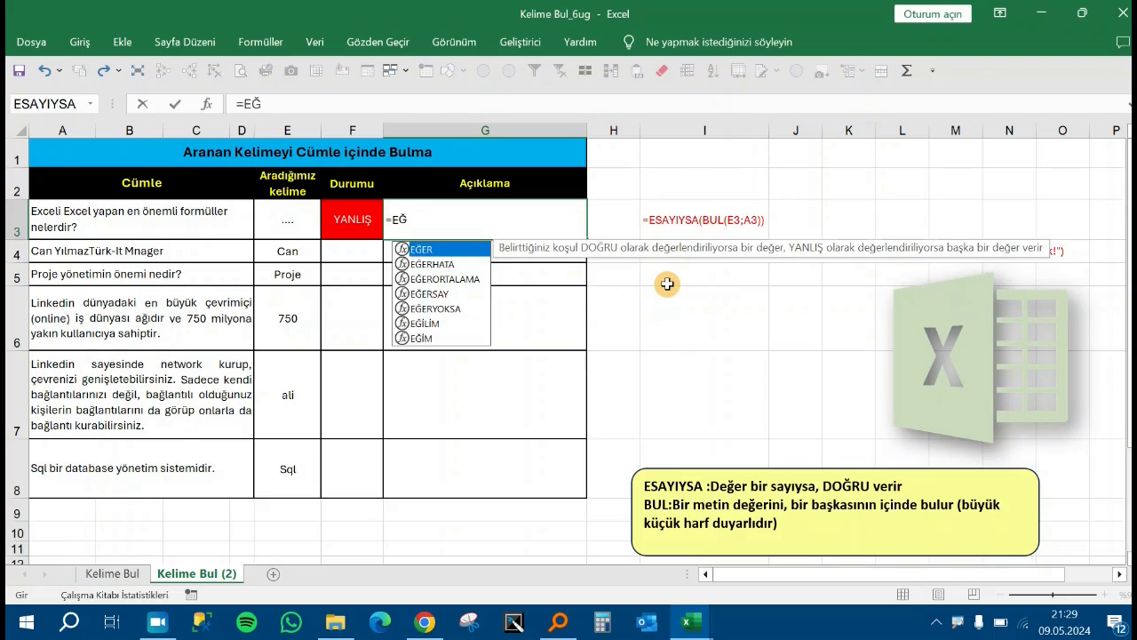
{"action": "key", "text": "Tab"}
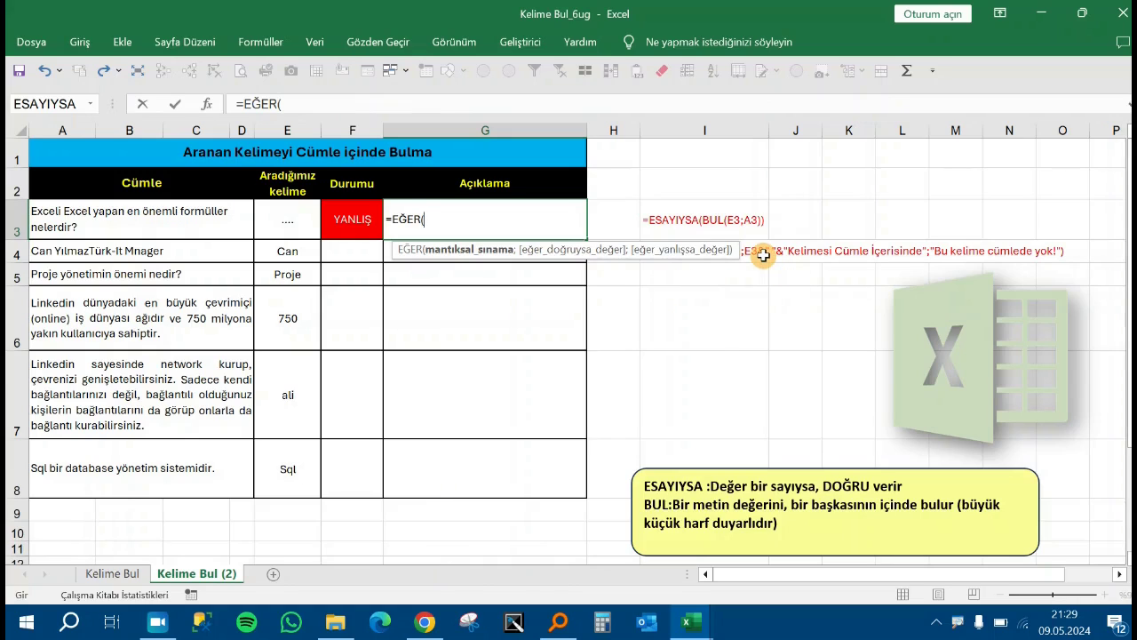
Step: Cancel the G3 entry and drag the sample EĞER note from I4 down to I5
{"action": "left_click", "coordinate": [364, 255]}
{"action": "key", "text": "Escape"}
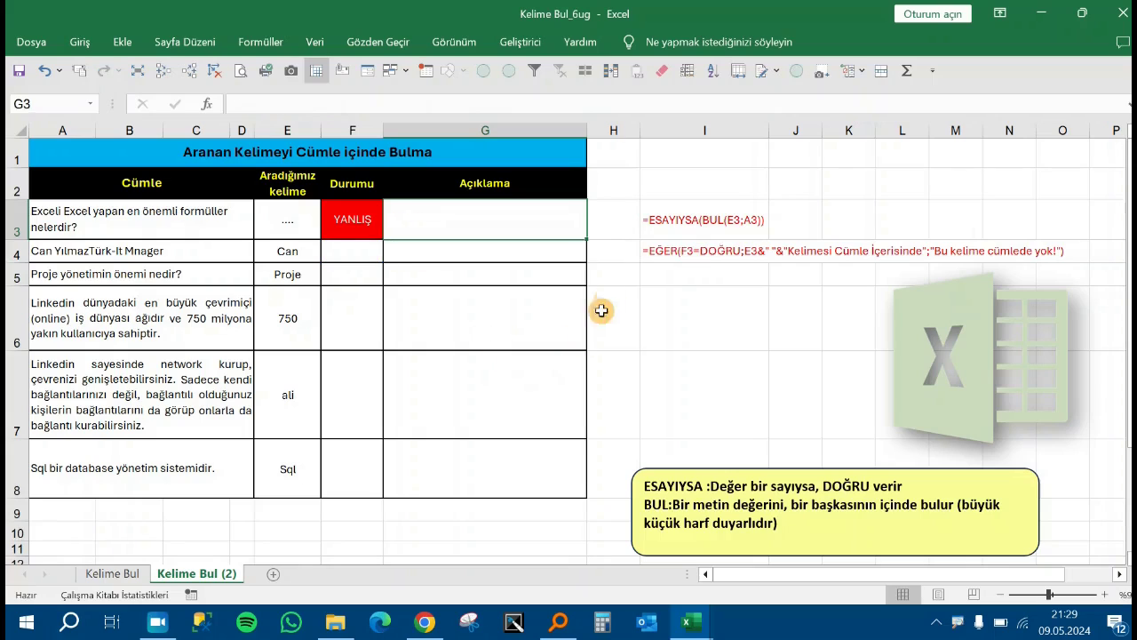
{"action": "left_click", "coordinate": [660, 253]}
{"action": "left_click_drag", "start_coordinate": [678, 262], "coordinate": [678, 286]}
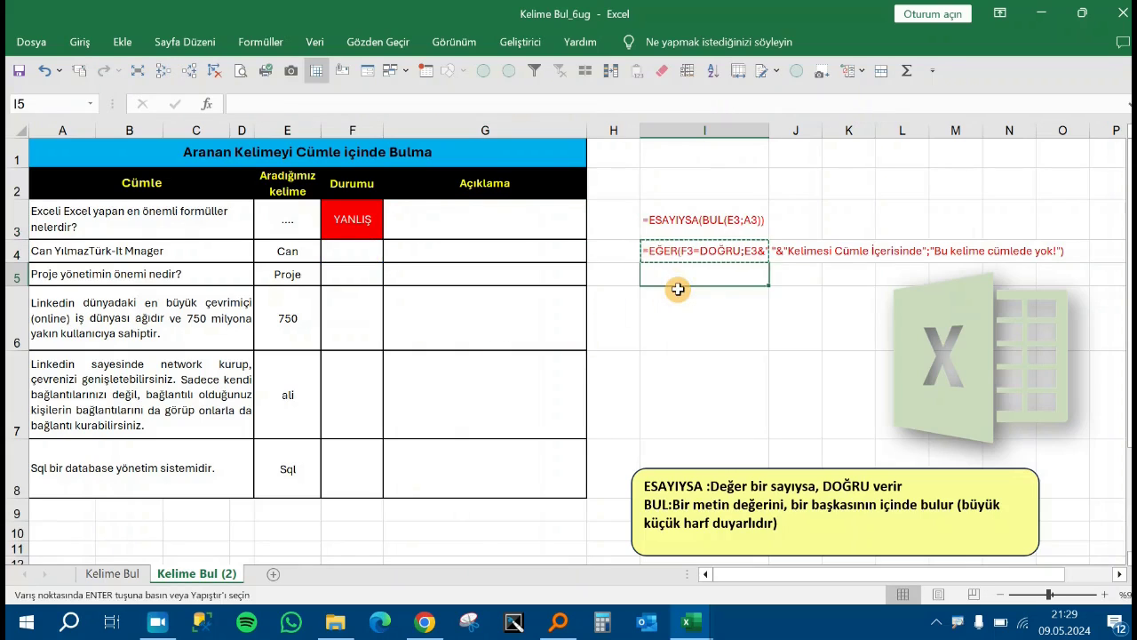
Step: Abandon the EĞER entry in F4 and move the sample EĞER note from I5 to A9
{"action": "key", "text": "Up"}
{"action": "key", "text": "Left"}
{"action": "key", "text": "Left"}
{"action": "key", "text": "Left"}
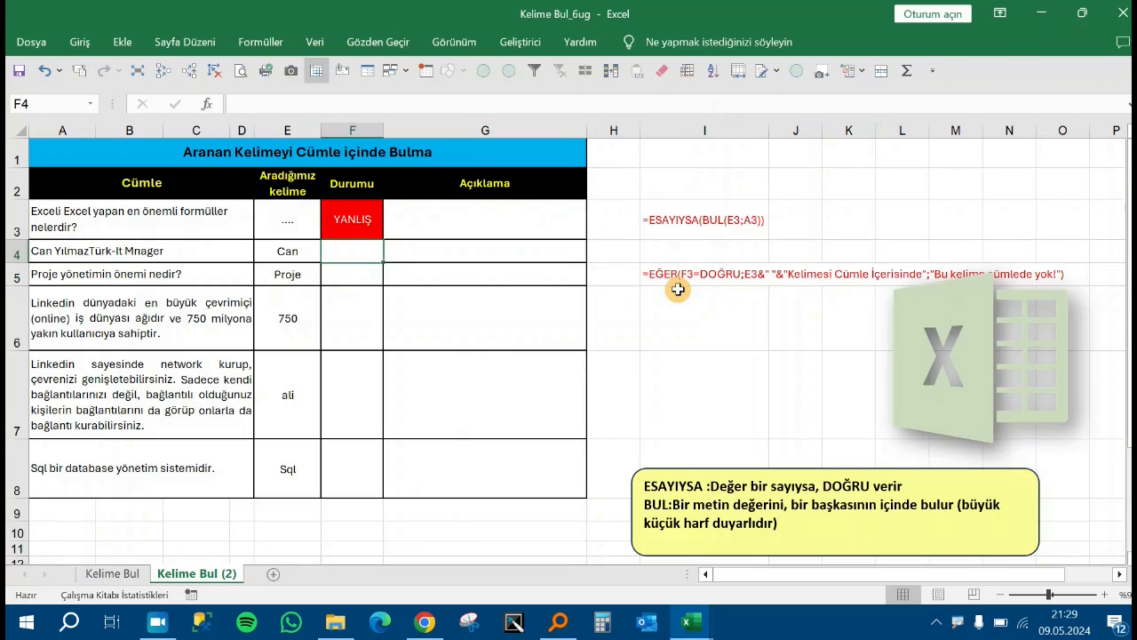
{"action": "type", "text": "=EĞER("}
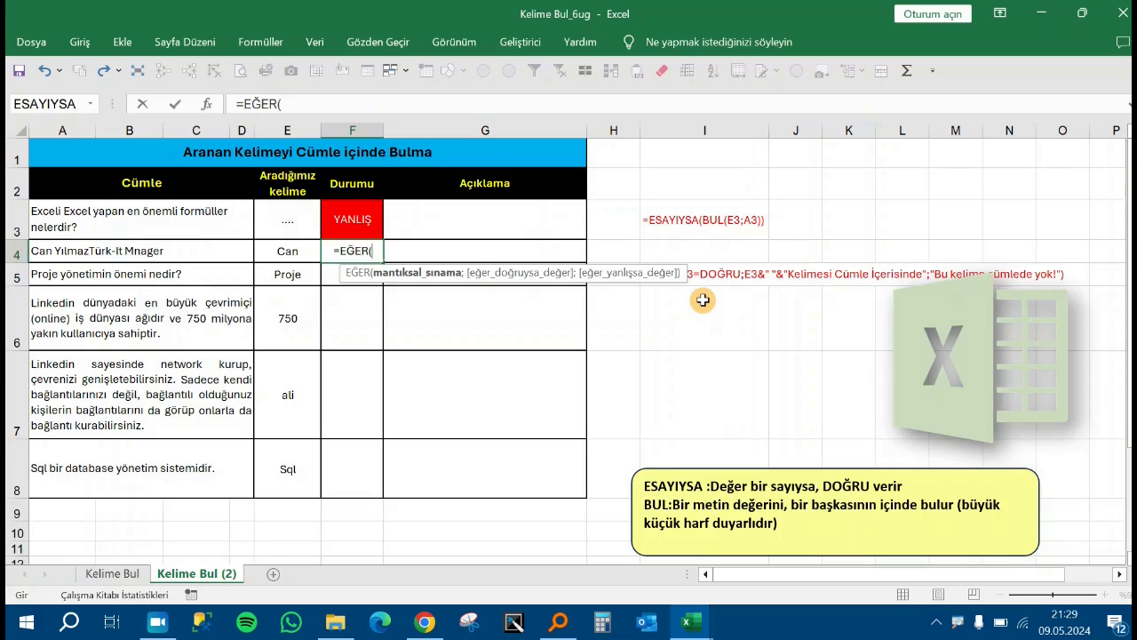
{"action": "key", "text": "Escape"}
{"action": "left_click", "coordinate": [708, 278]}
{"action": "key", "text": "ctrl+c"}
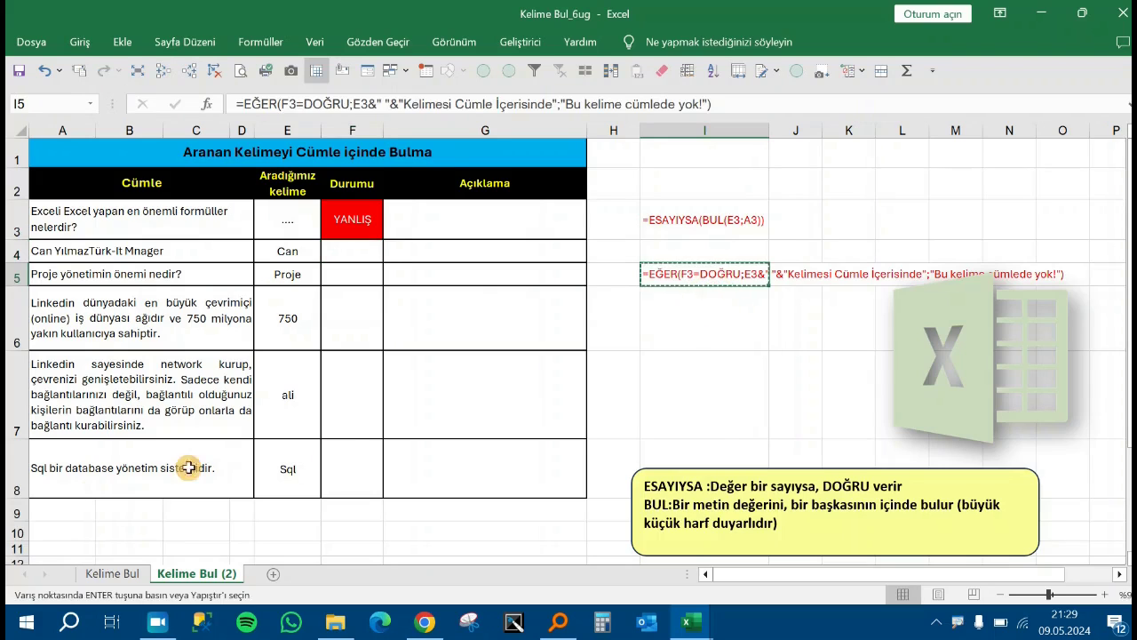
{"action": "left_click", "coordinate": [80, 514]}
{"action": "key", "text": "Return"}
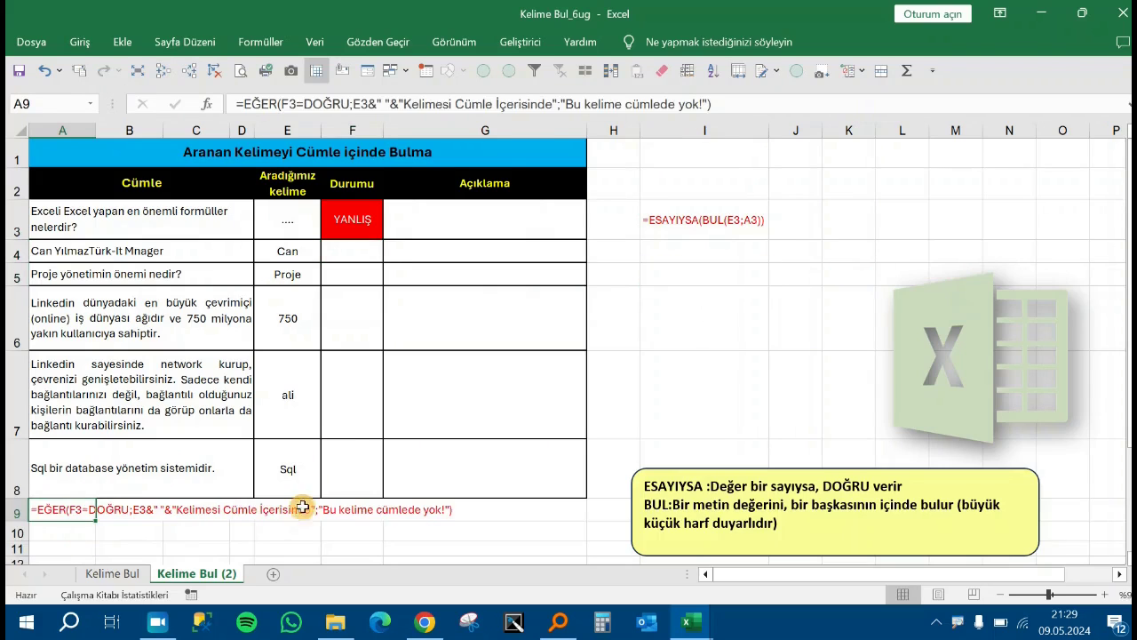
{"action": "left_click", "coordinate": [345, 252]}
Step: In F4 type =EĞER(F3=DOĞRU;E3&" "& followed by the true-case text 'kELİMESİ cümle içersinde var'
{"action": "type", "text": "="}
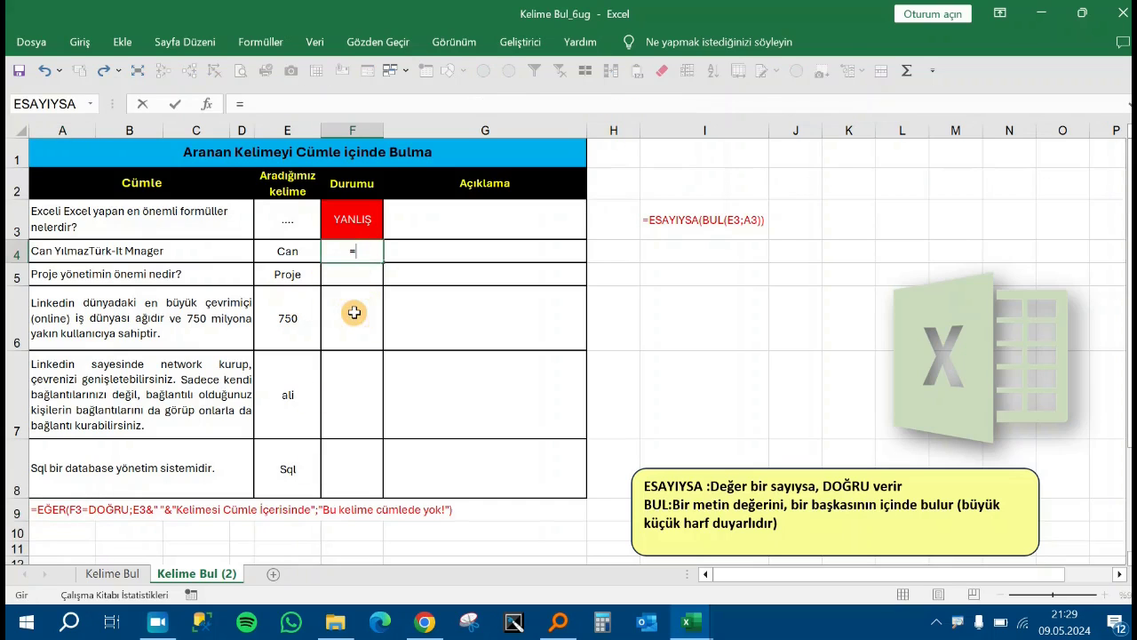
{"action": "type", "text": "EĞER("}
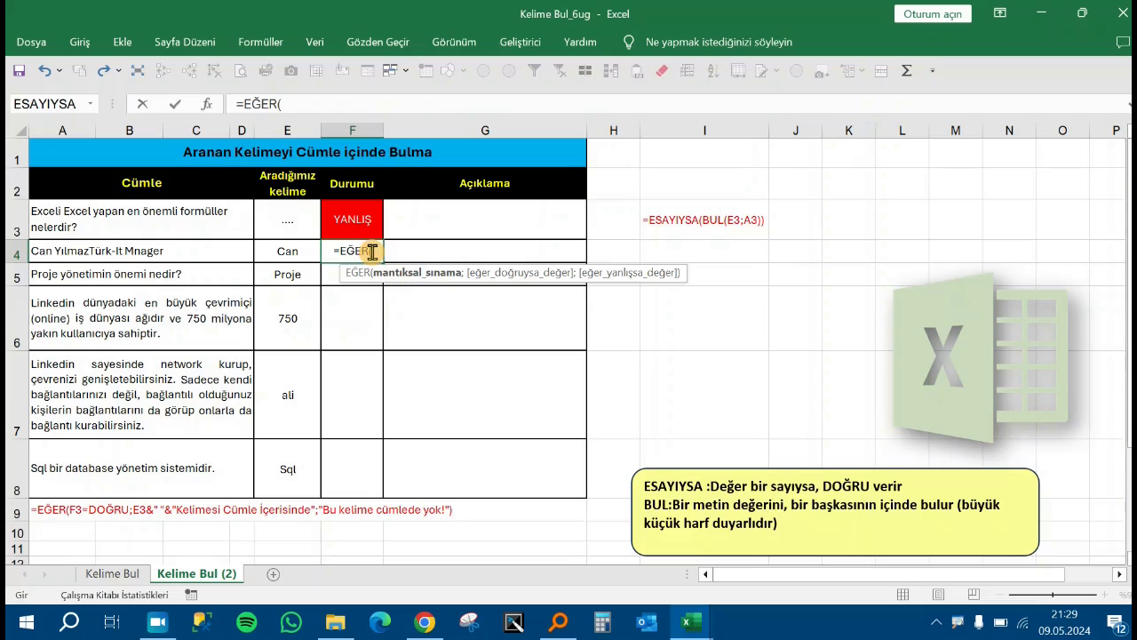
{"action": "left_click", "coordinate": [370, 223]}
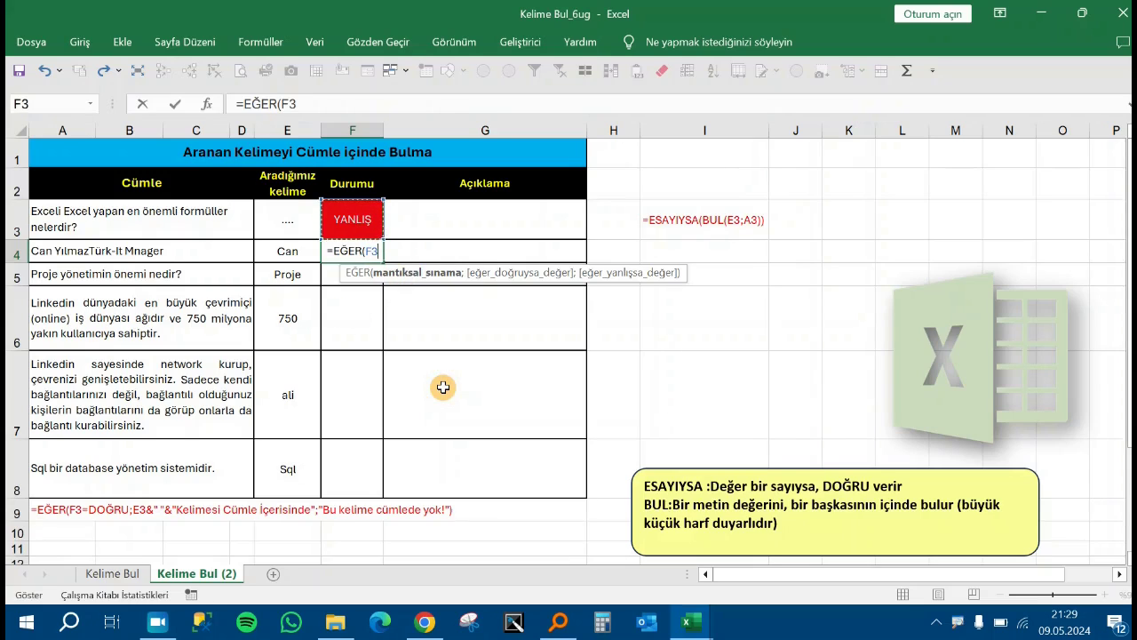
{"action": "type", "text": "=DO"}
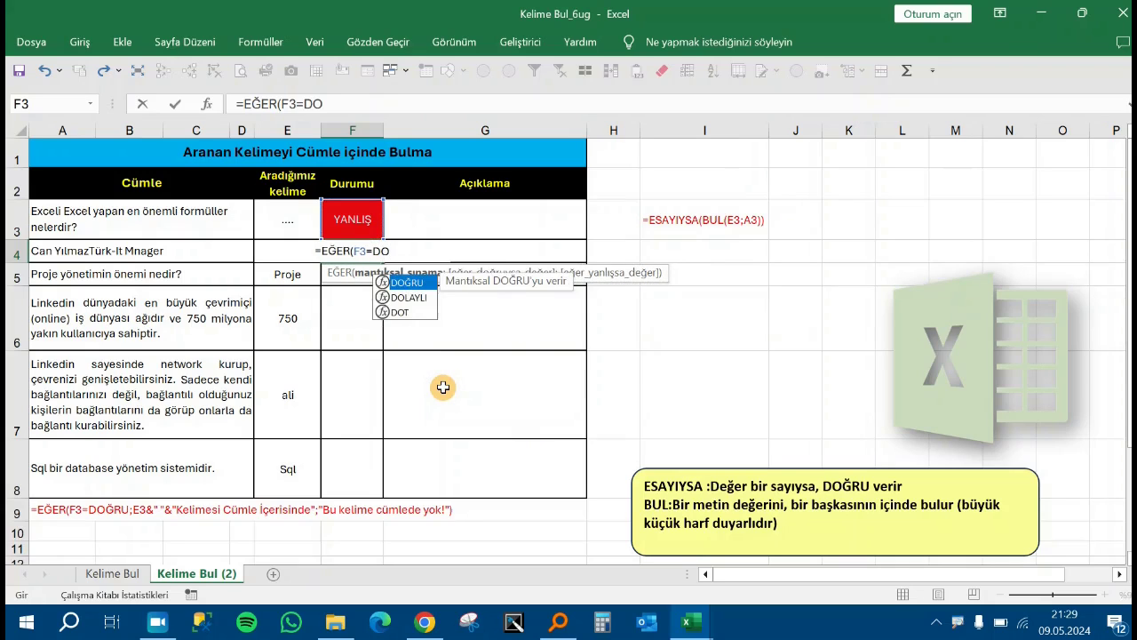
{"action": "type", "text": "ĞRU"}
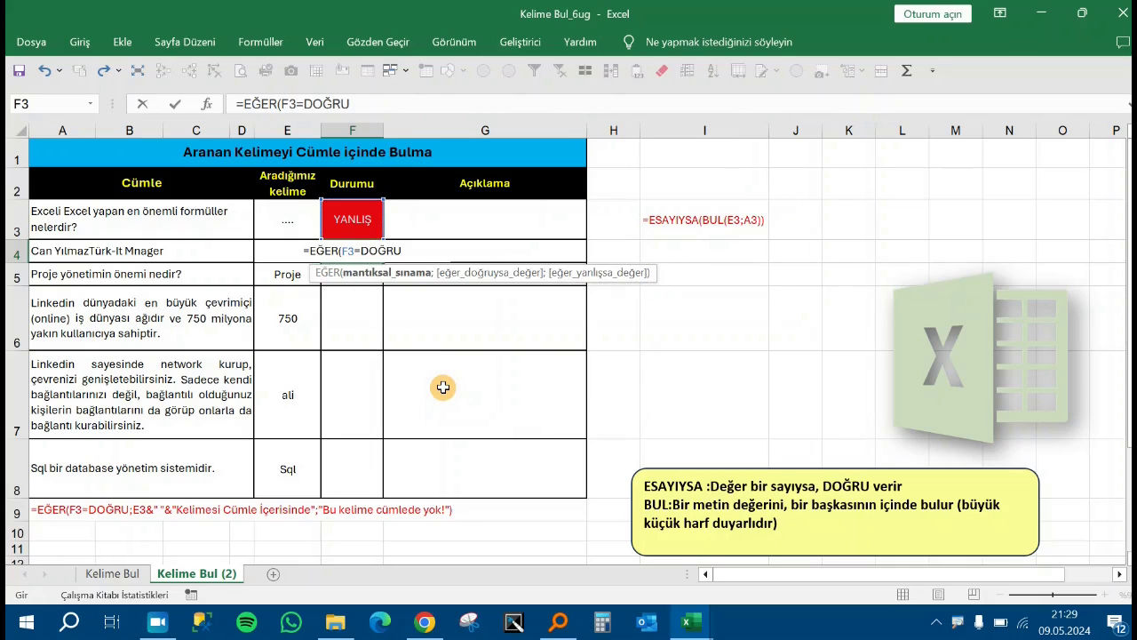
{"action": "type", "text": ";"}
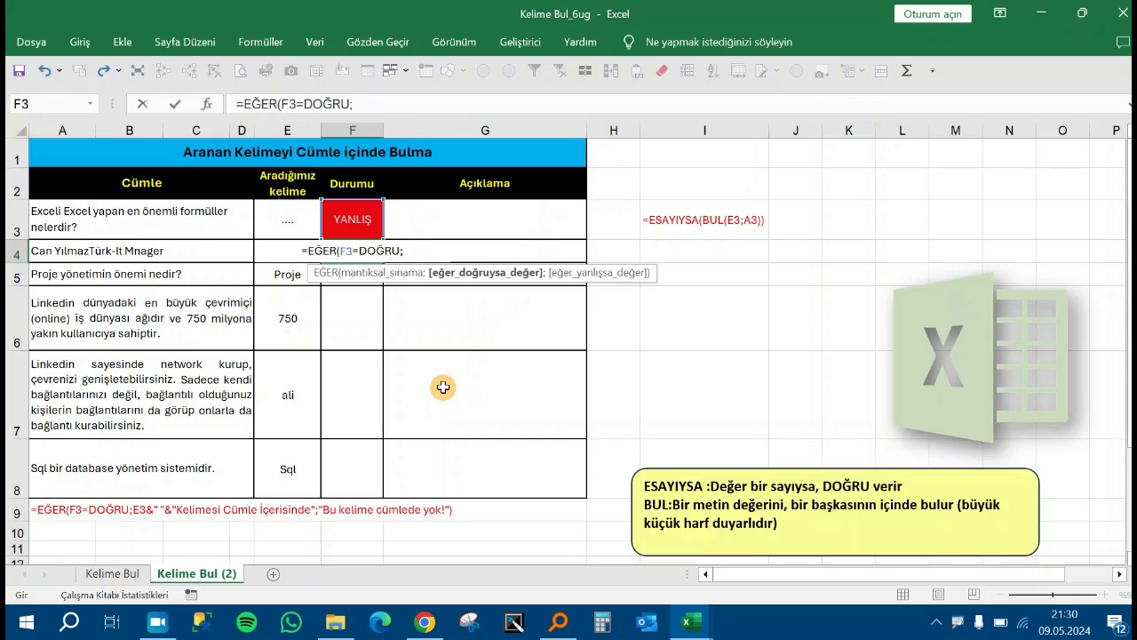
{"action": "left_click", "coordinate": [302, 225]}
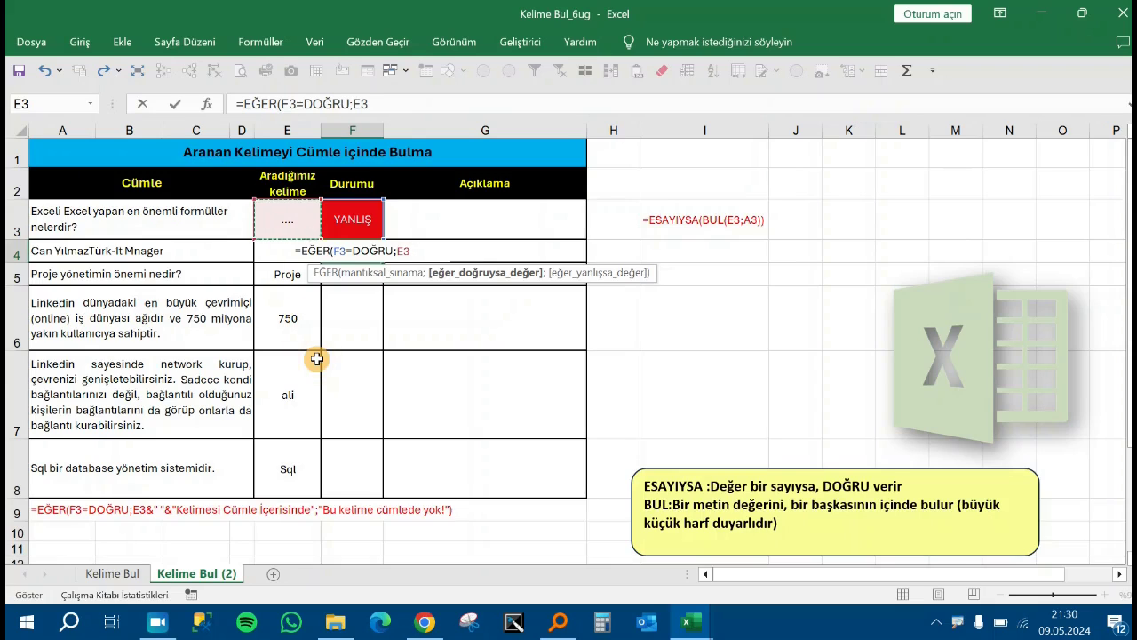
{"action": "type", "text": "&"}
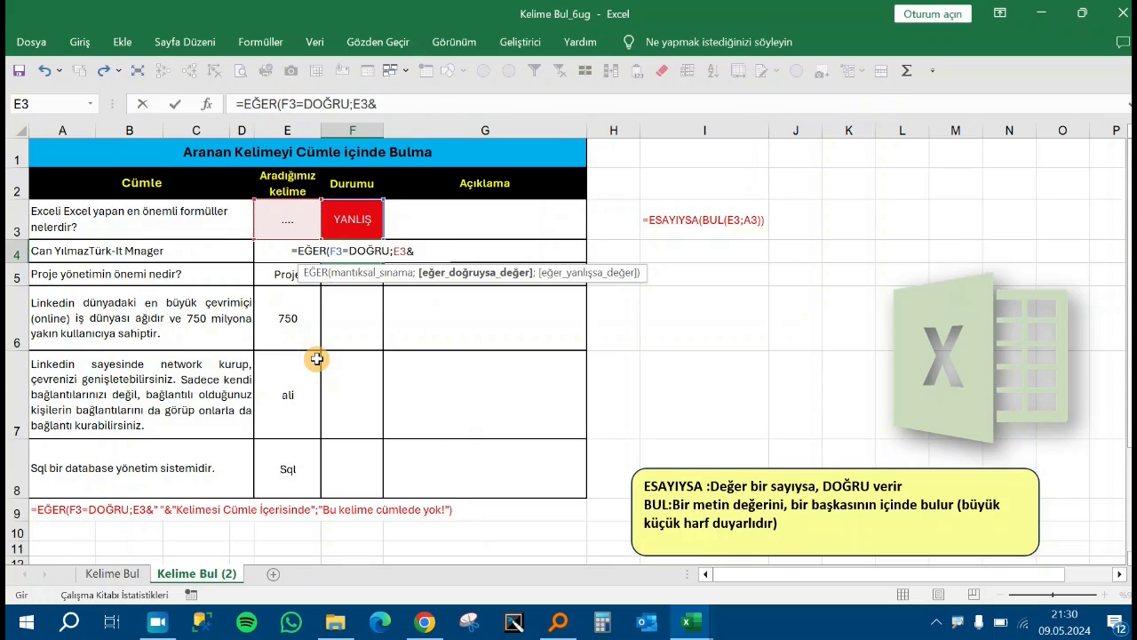
{"action": "type", "text": "\""}
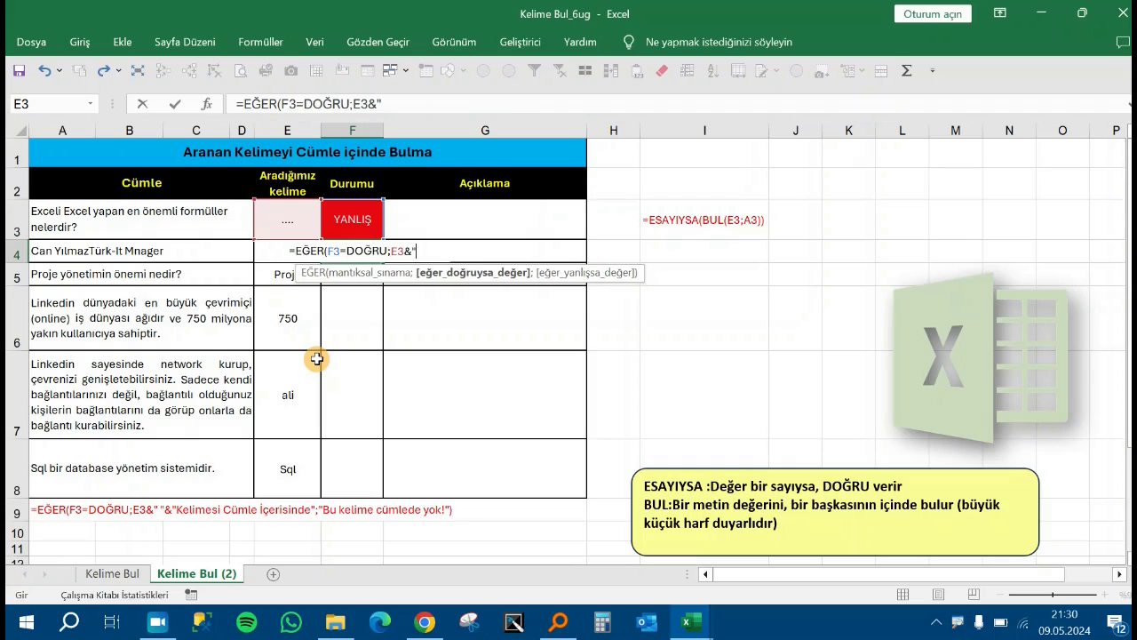
{"action": "type", "text": " \""}
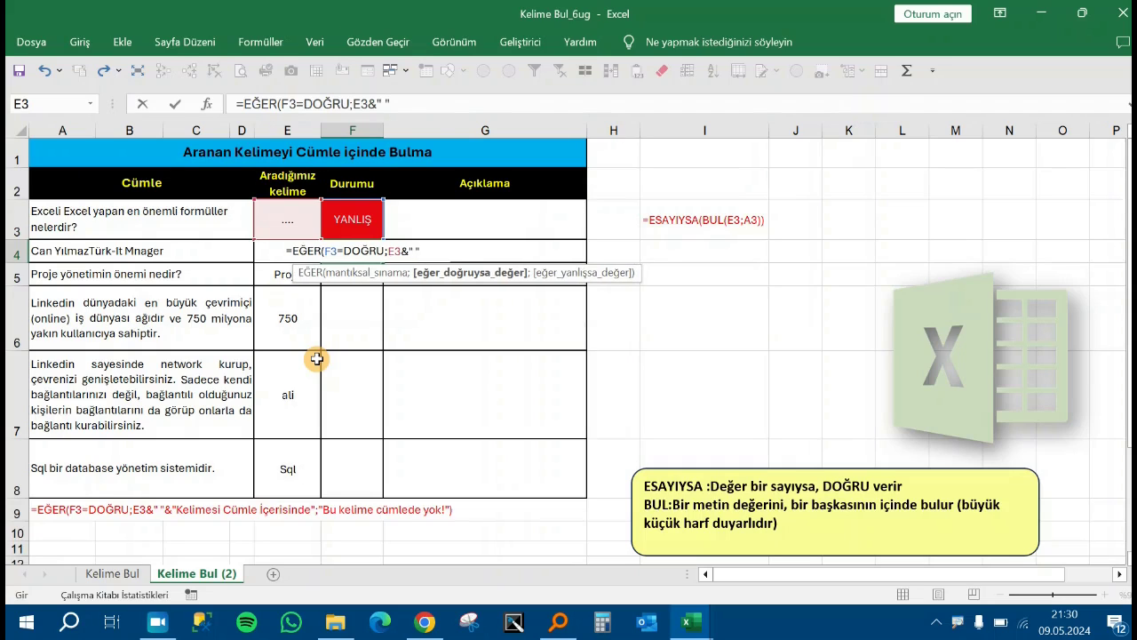
{"action": "type", "text": "&"}
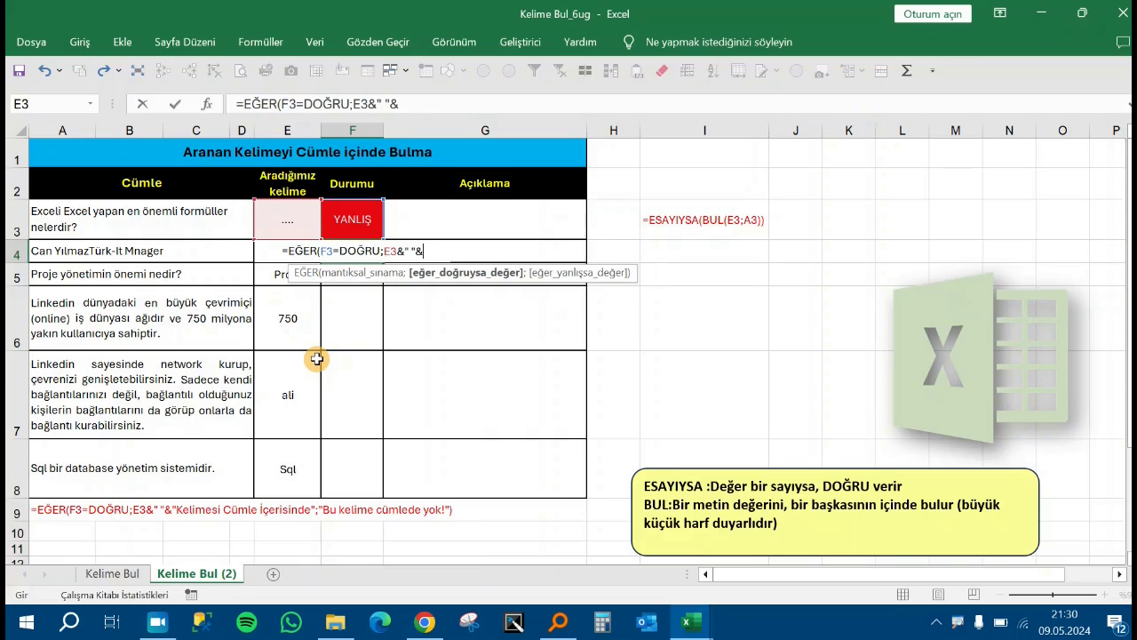
{"action": "type", "text": "k"}
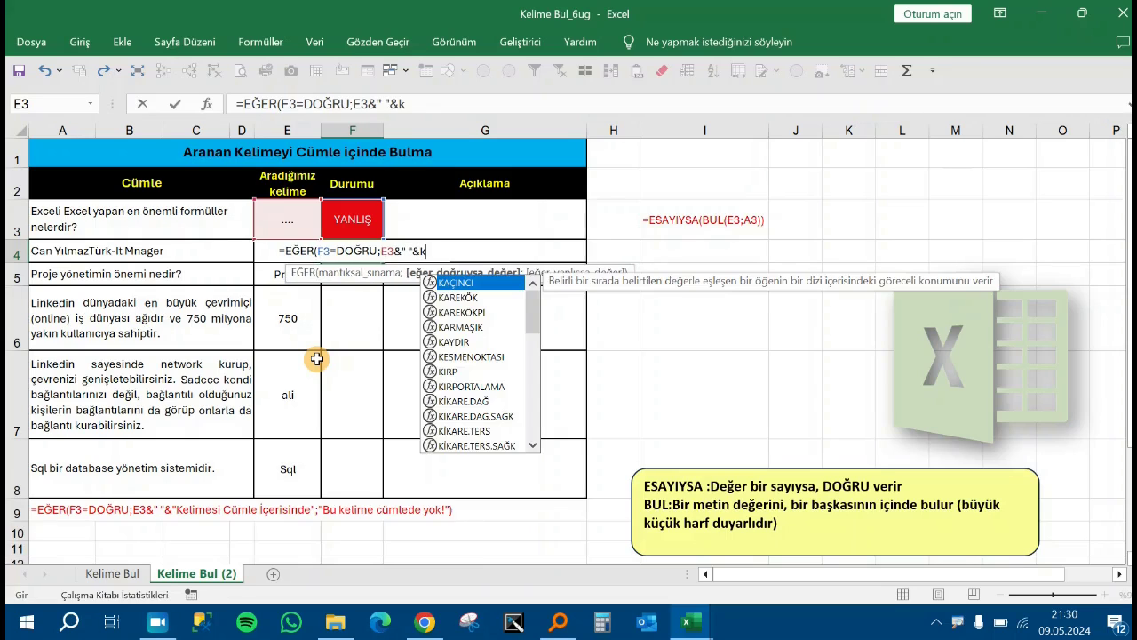
{"action": "type", "text": "ELİMESİ"}
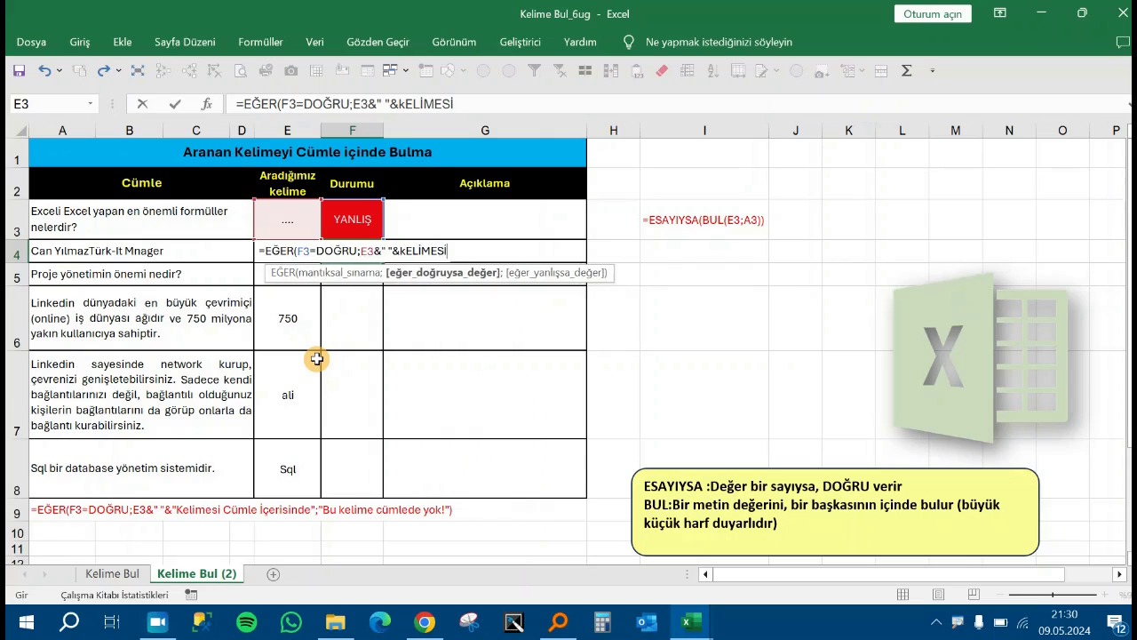
{"action": "type", "text": " c"}
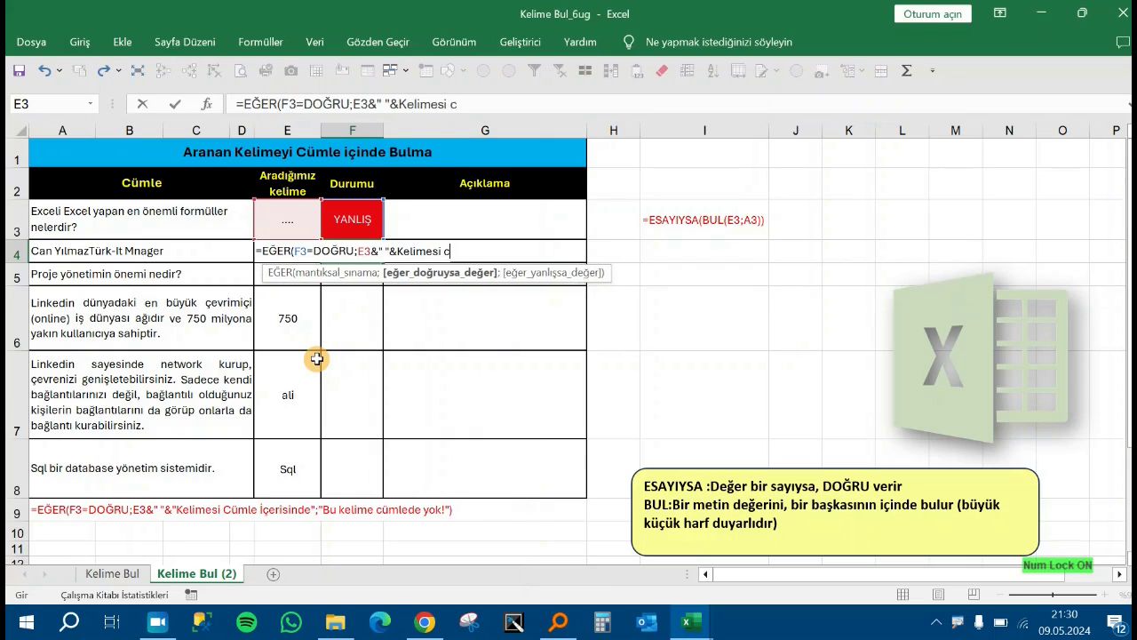
{"action": "type", "text": "ümle"}
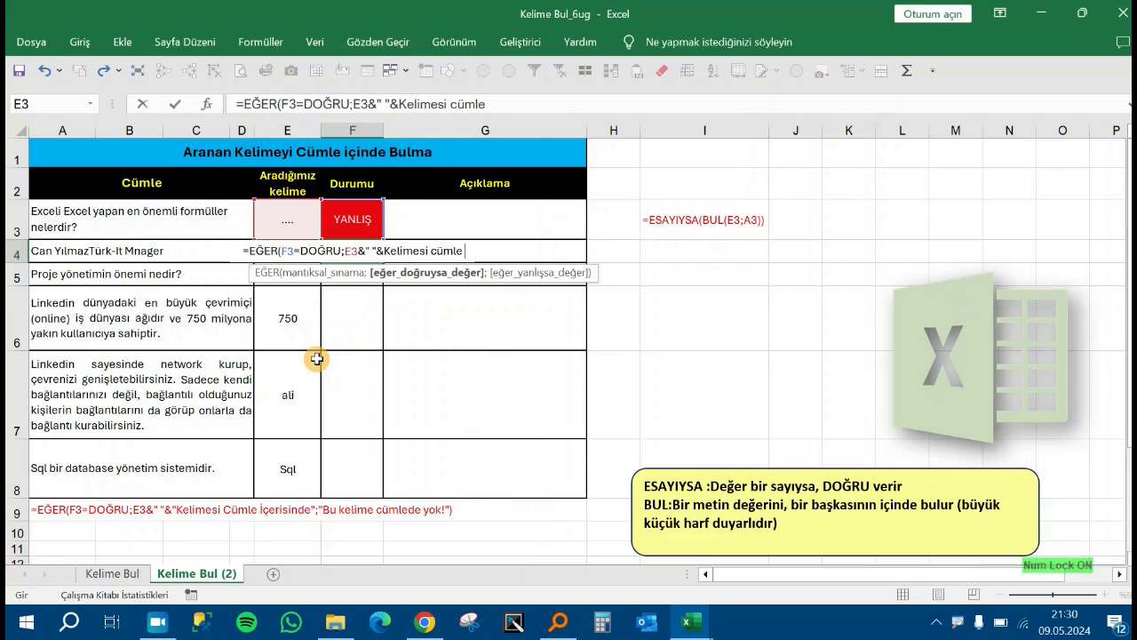
{"action": "type", "text": " içers"}
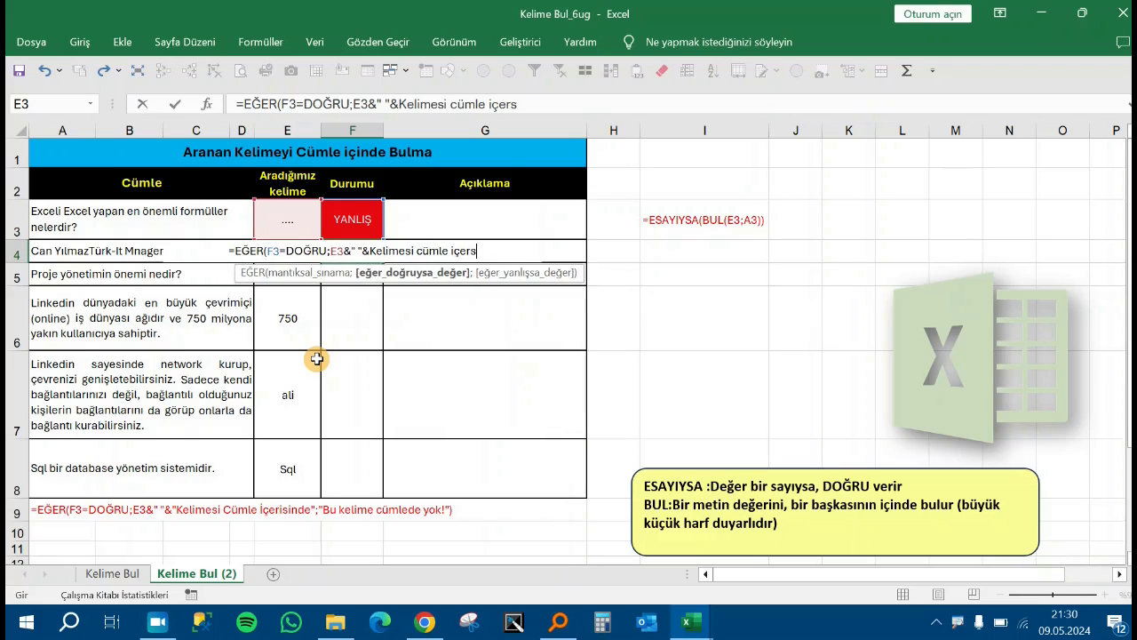
{"action": "type", "text": "inde"}
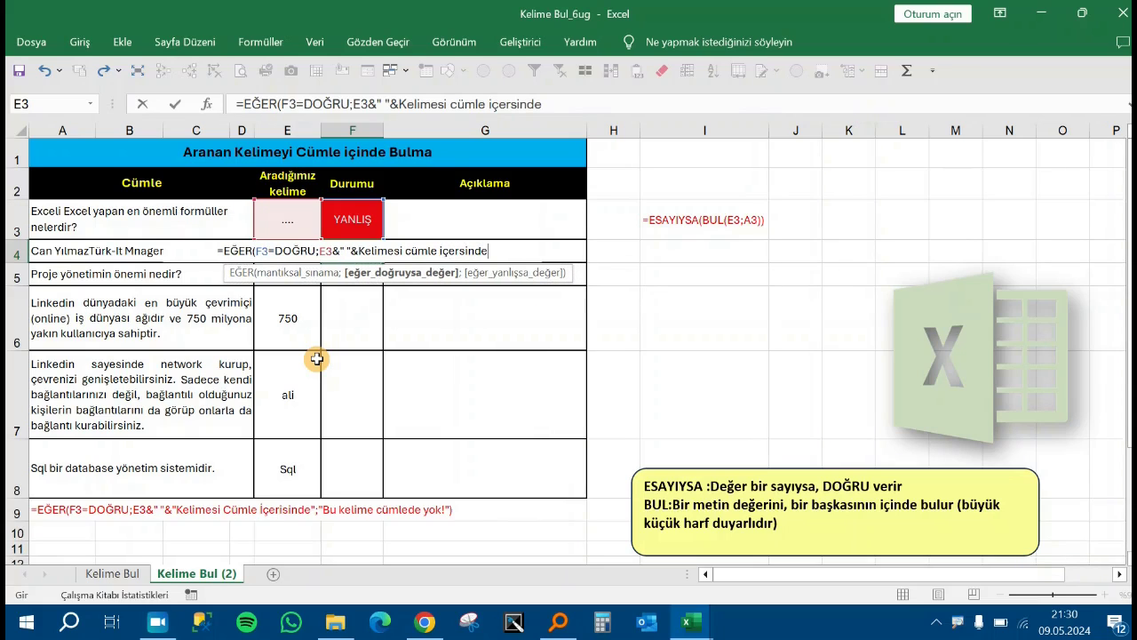
{"action": "type", "text": " var"}
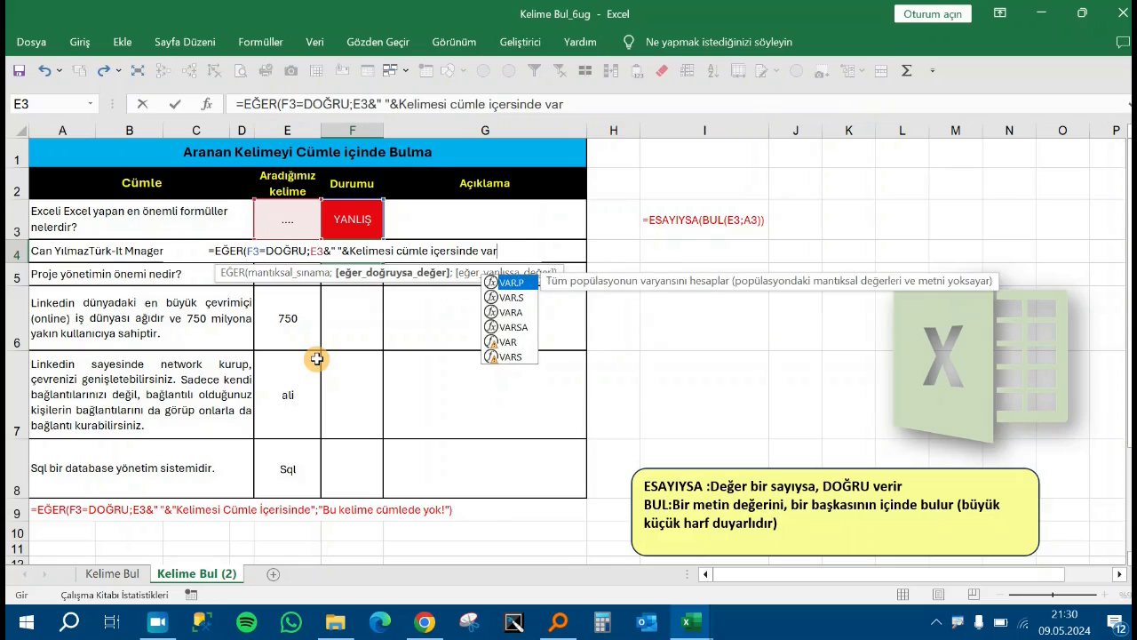
{"action": "type", "text": "\""}
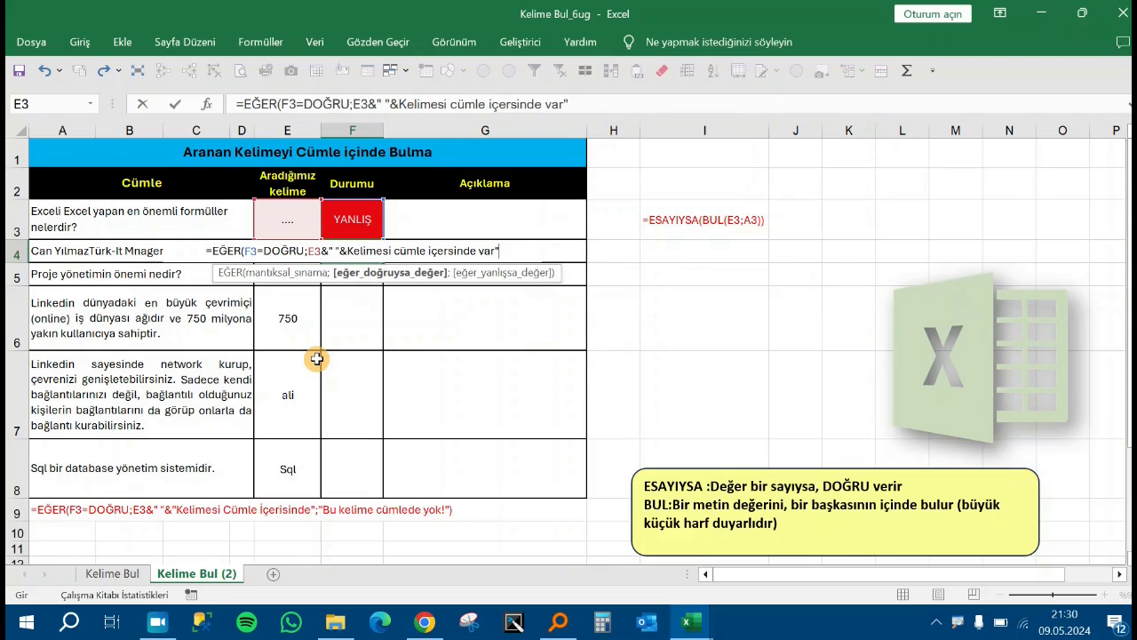
{"action": "type", "text": ";"}
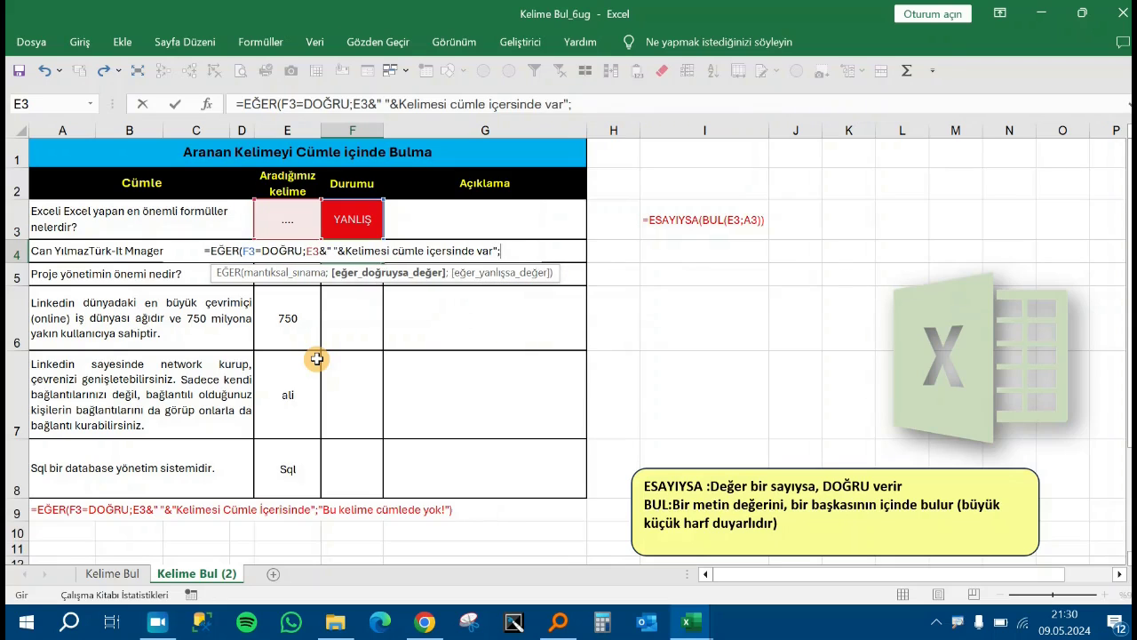
{"action": "type", "text": "\""}
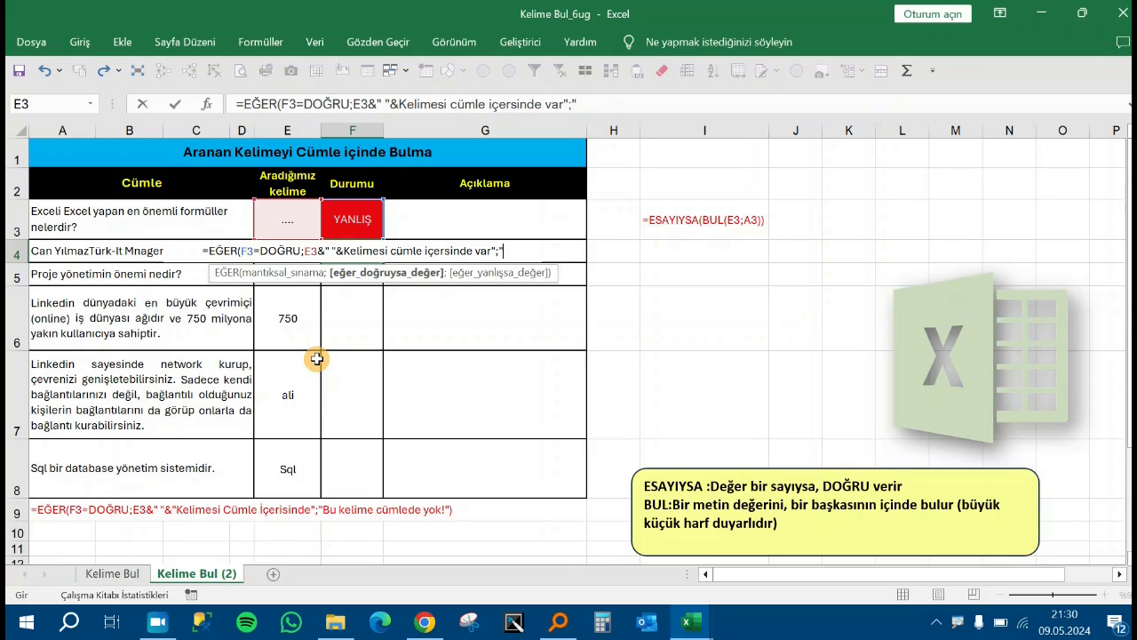
{"action": "type", "text": "Cüm"}
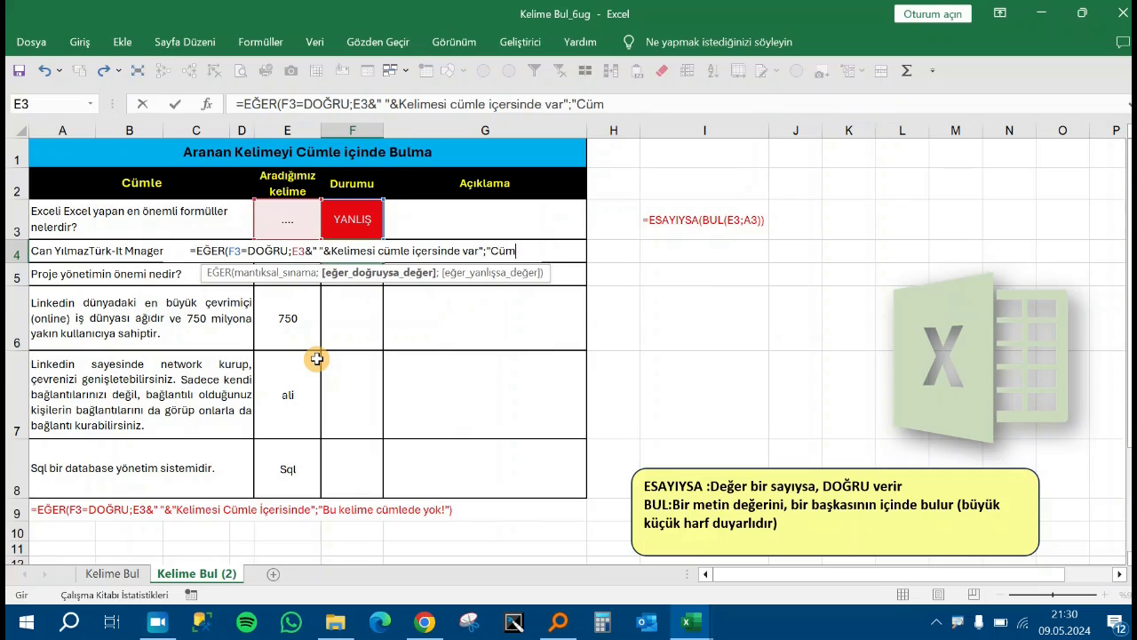
Step: Replace the false-case text with "bu kelime cümlede yok!" and close the formula
{"action": "key", "text": "BackSpace"}
{"action": "key", "text": "BackSpace"}
{"action": "key", "text": "BackSpace"}
{"action": "type", "text": "bu"}
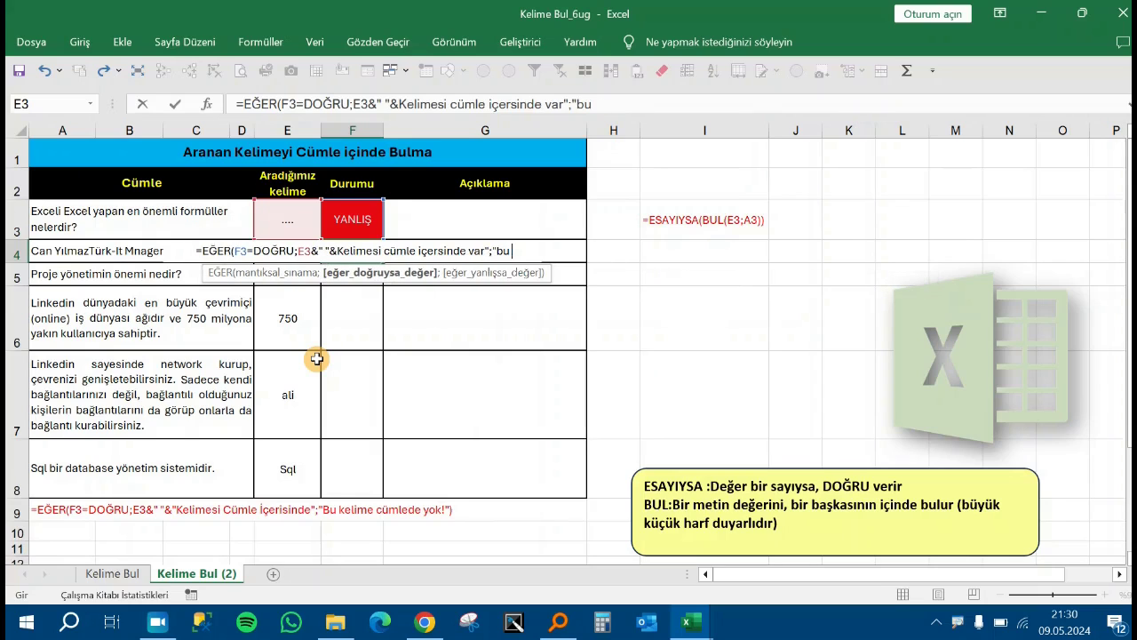
{"action": "type", "text": " kelime "}
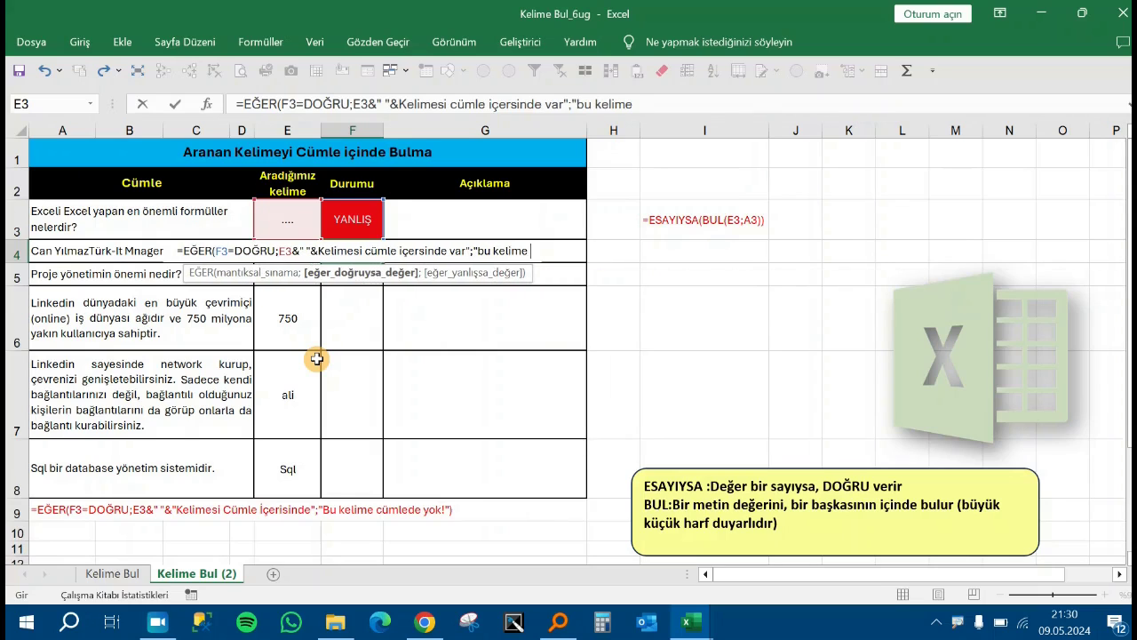
{"action": "type", "text": "cümled"}
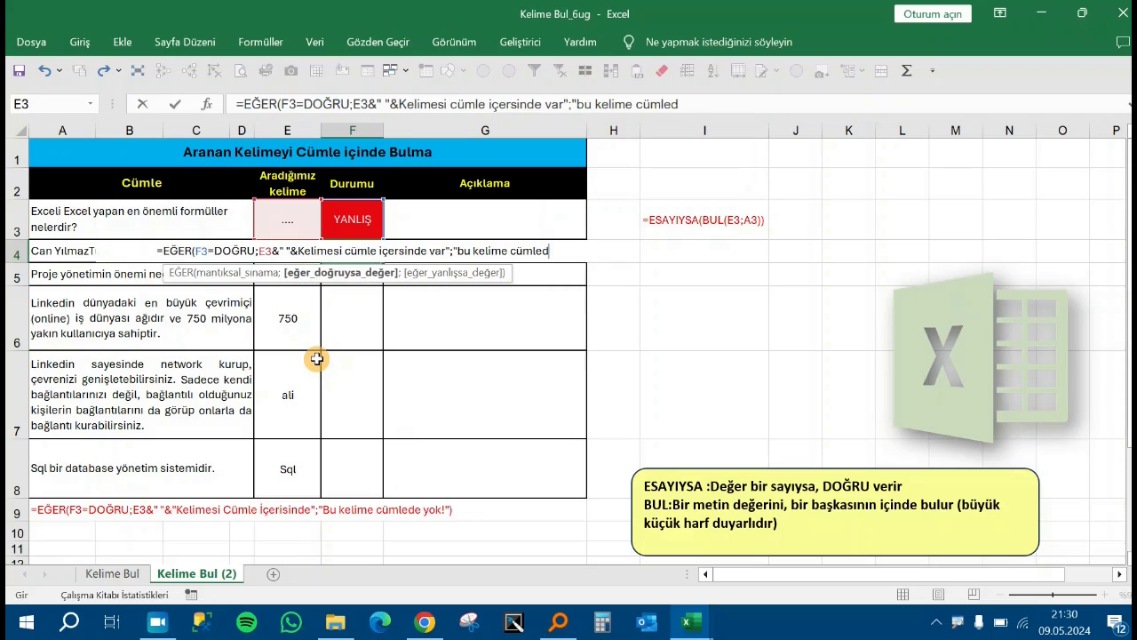
{"action": "type", "text": "e yok"}
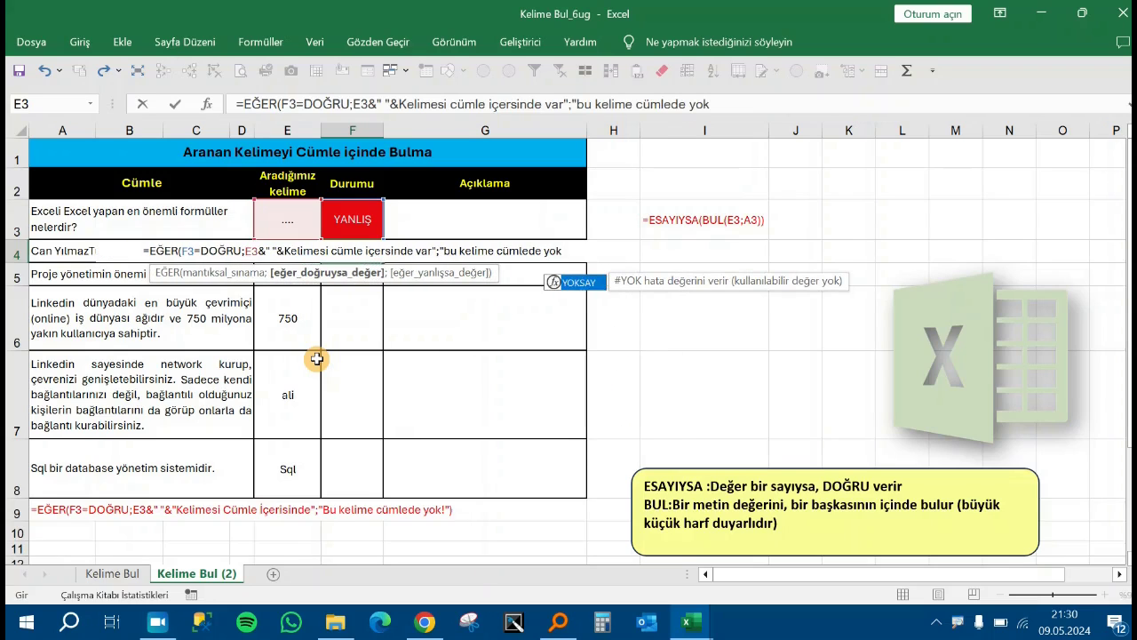
{"action": "type", "text": "!"}
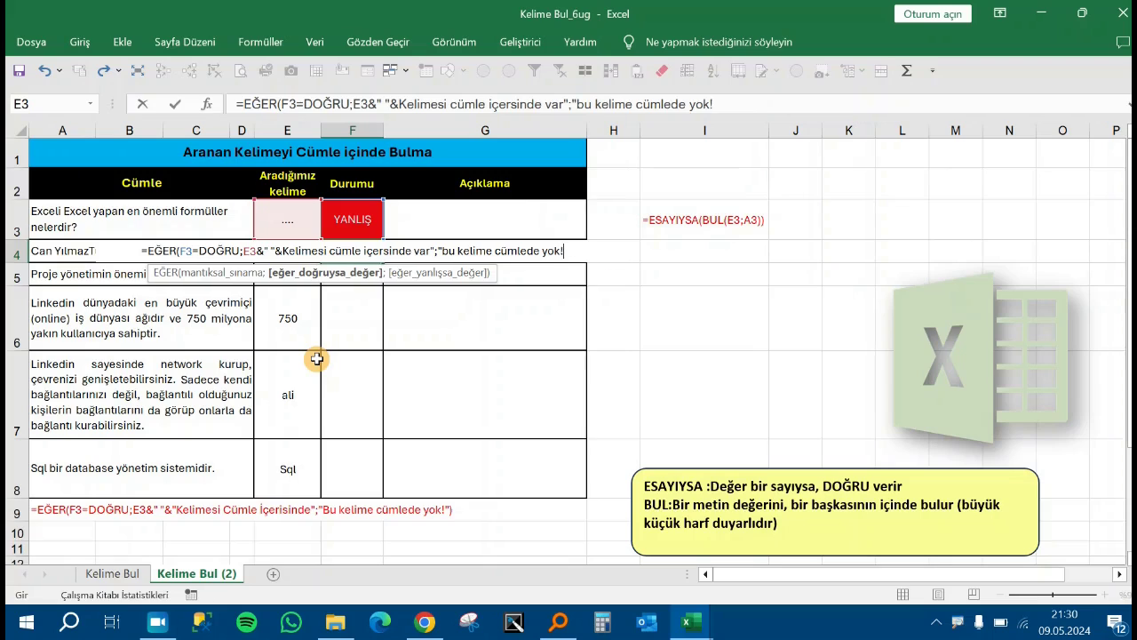
{"action": "type", "text": "\""}
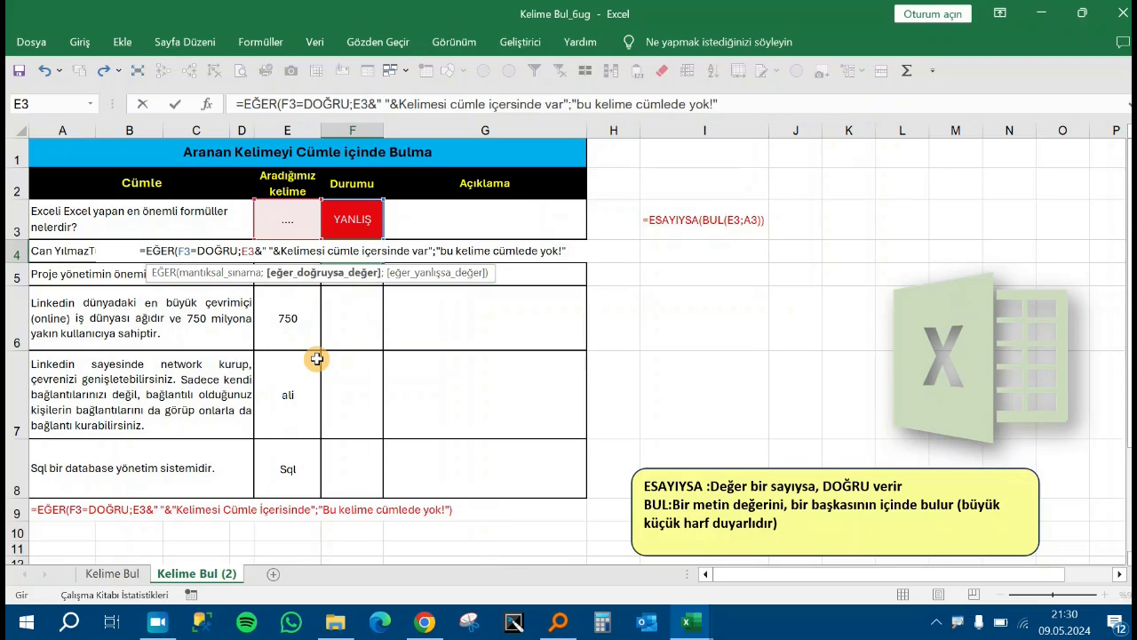
{"action": "type", "text": ")"}
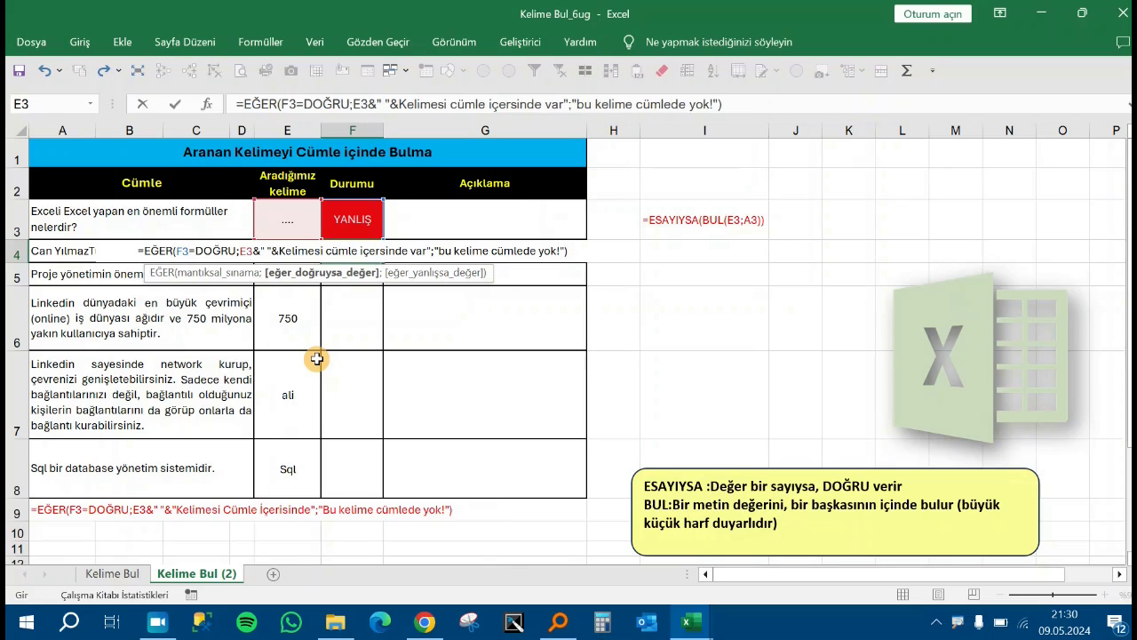
Step: Try twice to commit the F4 EĞER formula, dismissing Excel's formula error each time
{"action": "key", "text": "Return"}
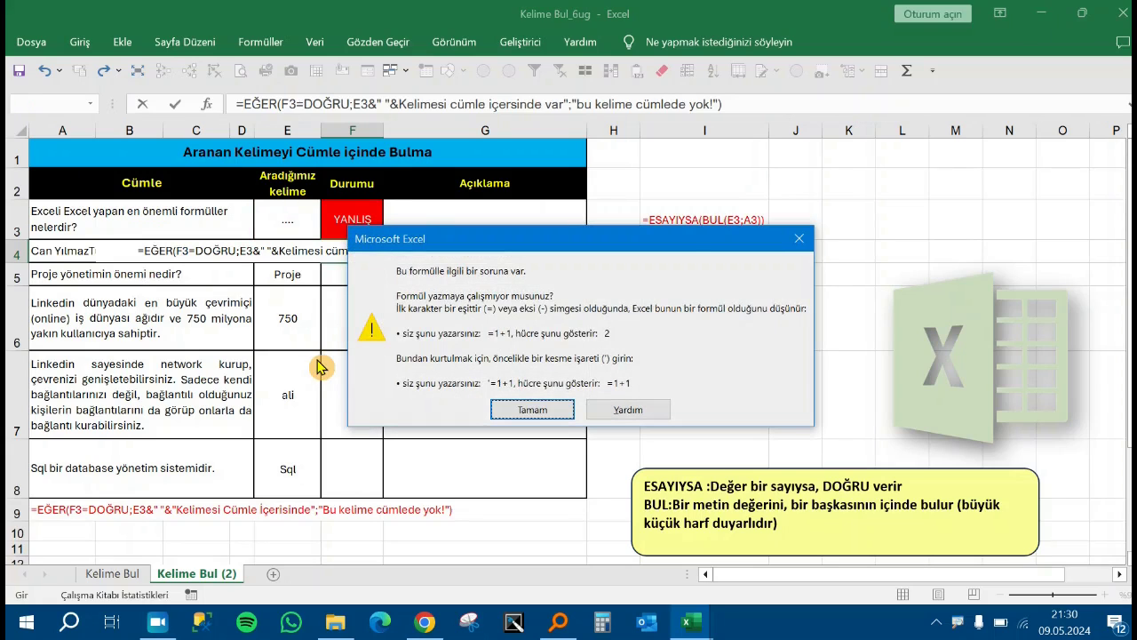
{"action": "key", "text": "Return"}
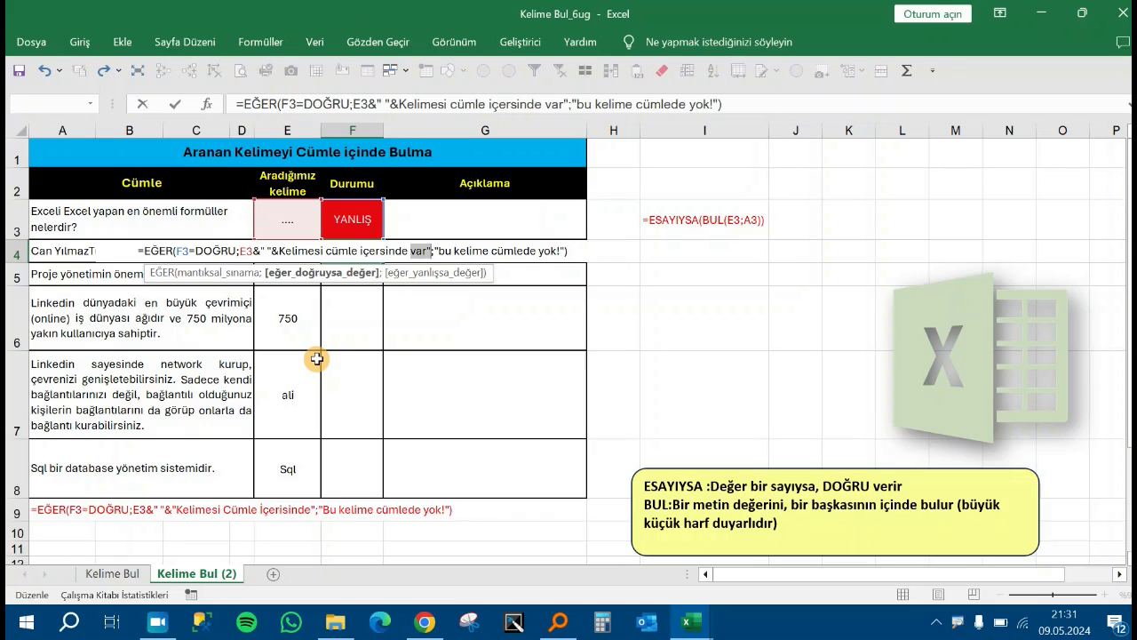
{"action": "key", "text": "Right"}
{"action": "key", "text": "Return"}
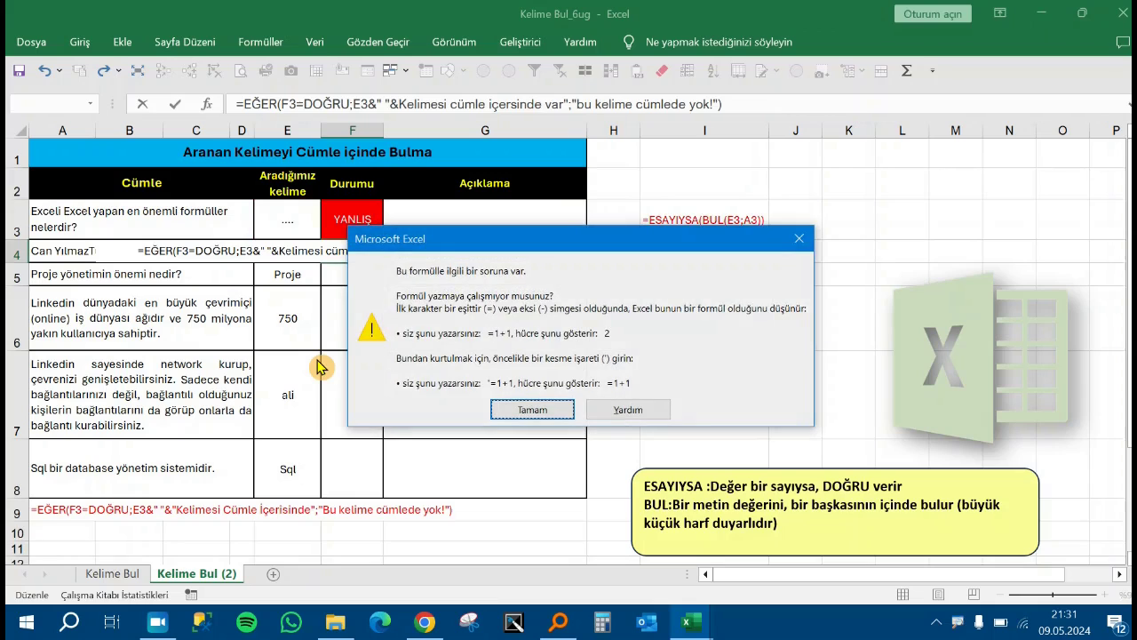
{"action": "key", "text": "Return"}
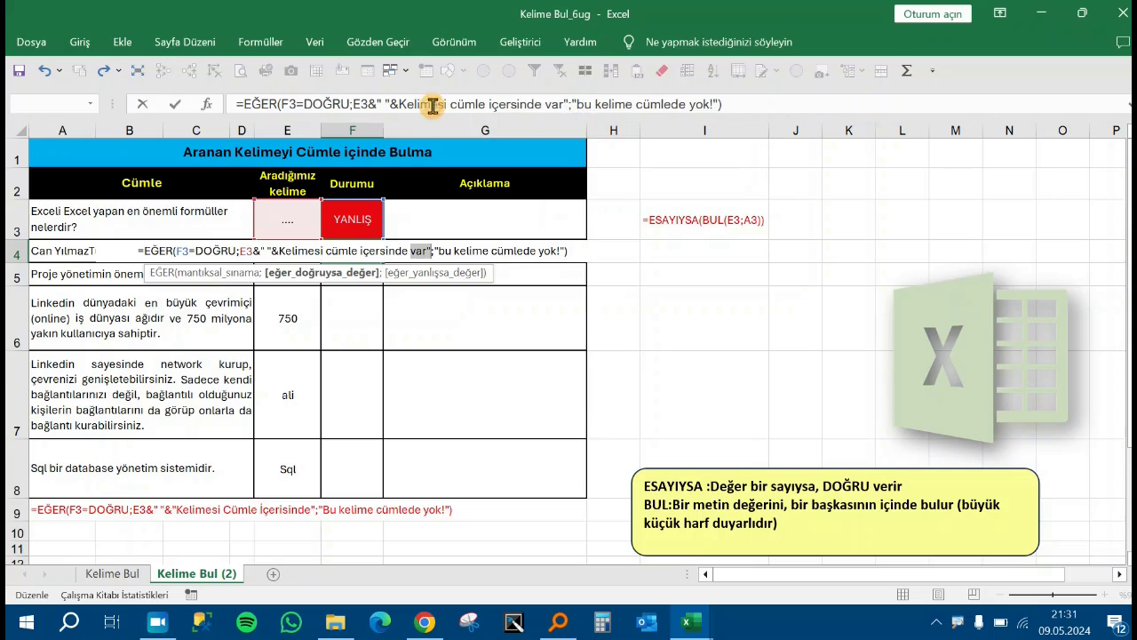
Step: Add the missing quote before Kelimesi, confirm the formula, and place it in G3
{"action": "left_click", "coordinate": [401, 104]}
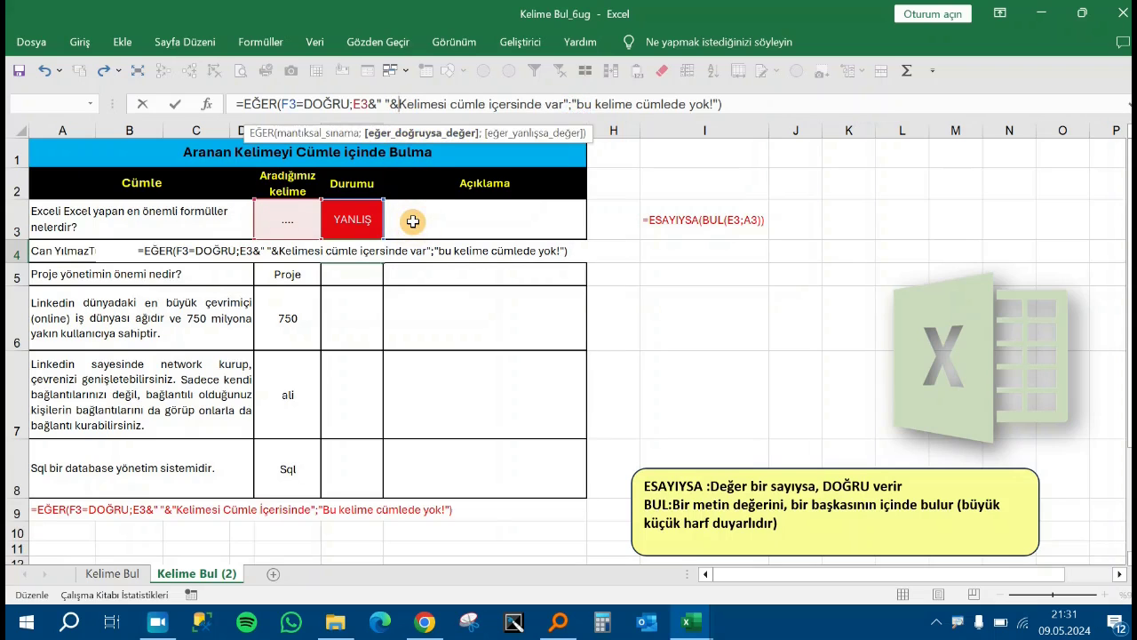
{"action": "type", "text": "\""}
{"action": "key", "text": "ctrl+Return"}
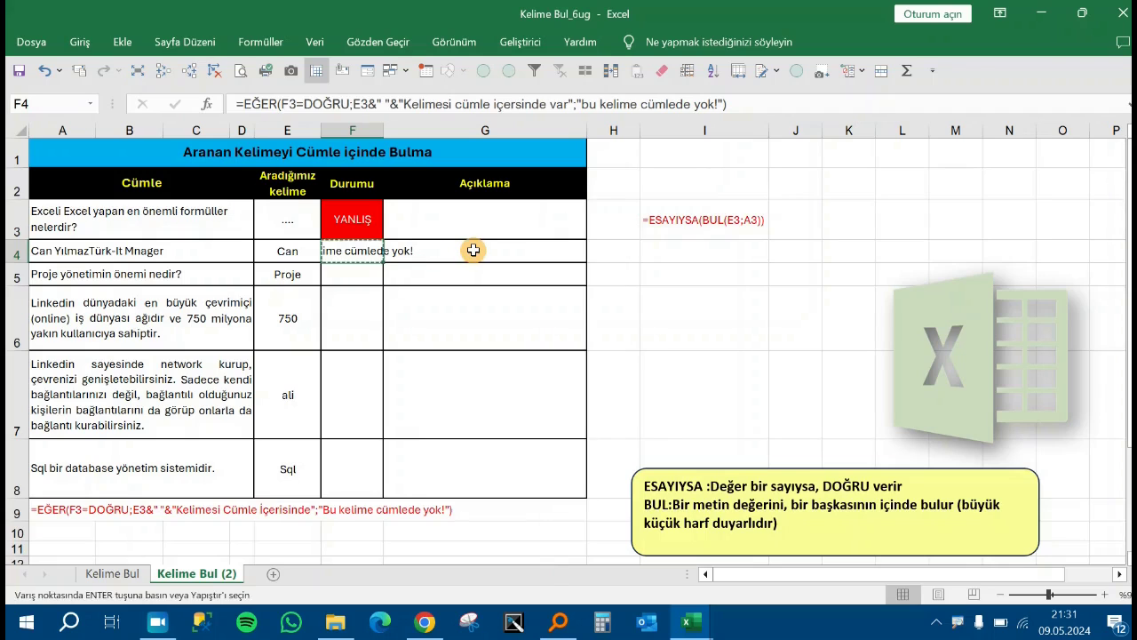
{"action": "key", "text": "ctrl+z"}
{"action": "key", "text": "Down"}
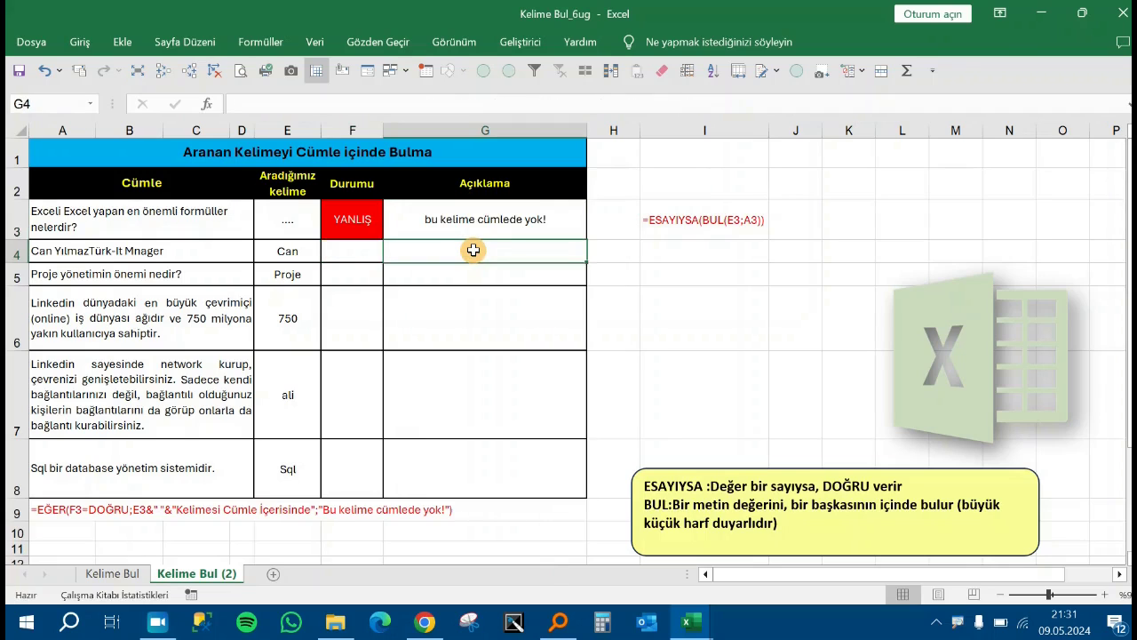
{"action": "key", "text": "Left"}
Step: Fill F3's formula down into F4 with Ctrl+D, giving =ESAYIYSA(BUL(E4;A4))
{"action": "key", "text": "Up"}
{"action": "key", "text": "Right"}
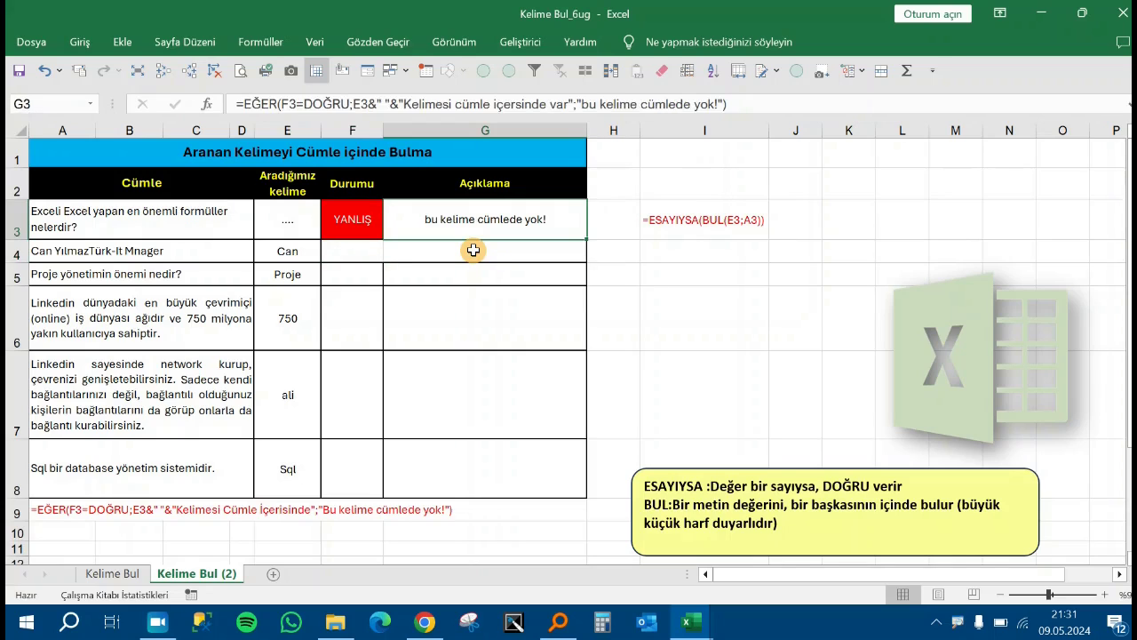
{"action": "key", "text": "Left"}
{"action": "key", "text": "Left"}
{"action": "key", "text": "Down"}
{"action": "key", "text": "Right"}
{"action": "key", "text": "Up"}
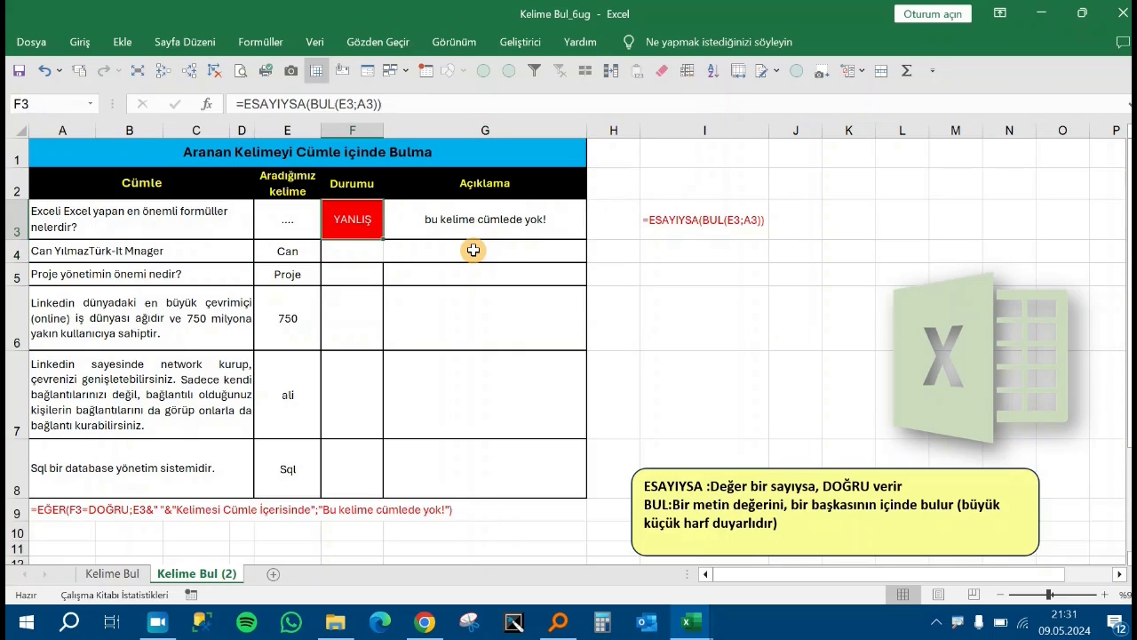
{"action": "key", "text": "Down"}
{"action": "key", "text": "Up"}
{"action": "key", "text": "Down"}
{"action": "key", "text": "Up"}
{"action": "key", "text": "Down"}
{"action": "key", "text": "Up"}
{"action": "key", "text": "Down"}
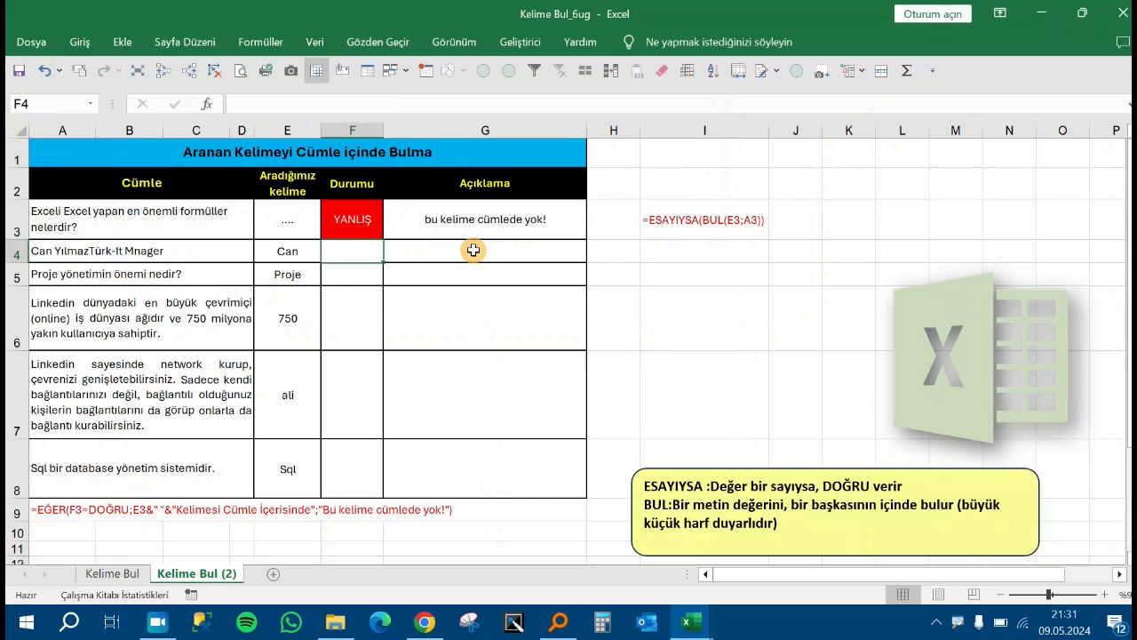
{"action": "key", "text": "ctrl+d"}
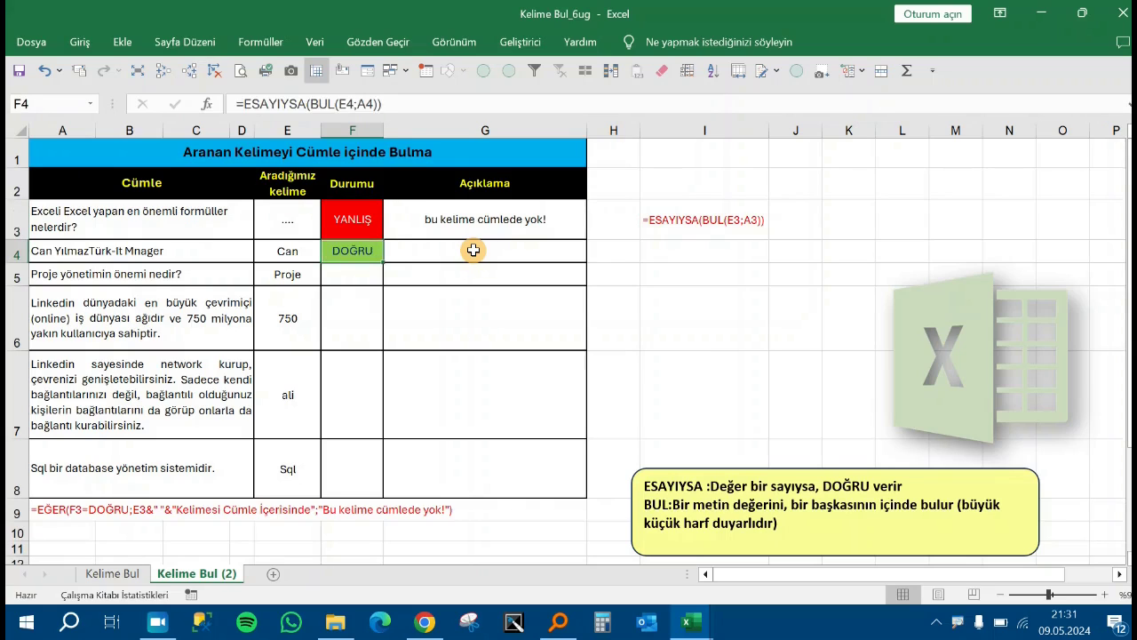
{"action": "key", "text": "F2"}
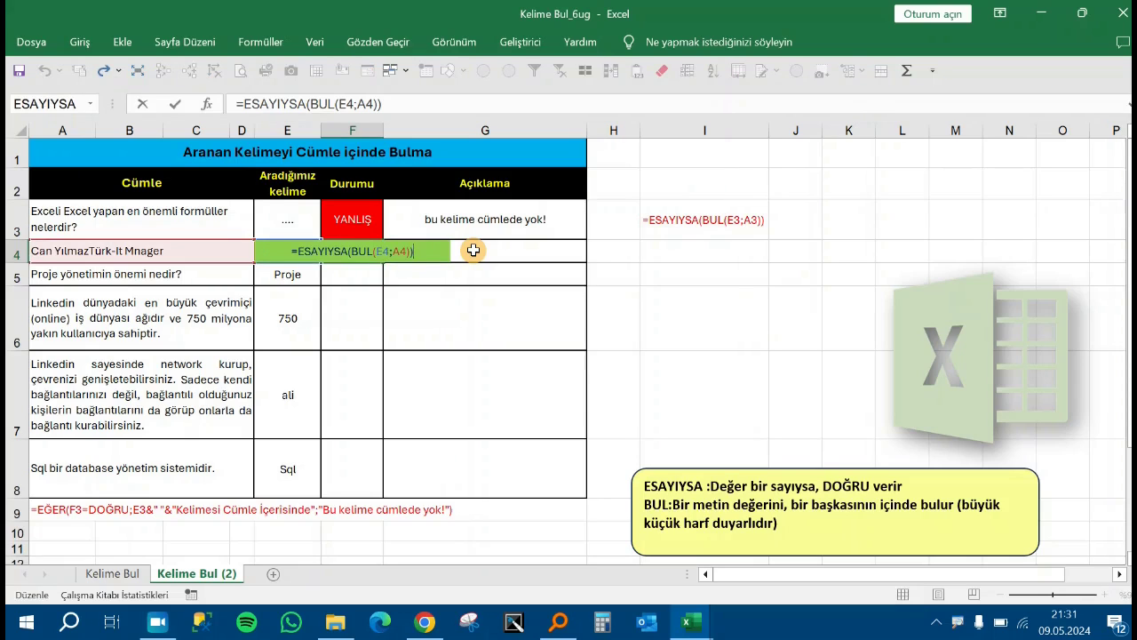
Step: Edit F4 to =ESAYIYSA(MBUL(E4;A4)) so the case-insensitive search returns DOĞRU
{"action": "key", "text": "Escape"}
{"action": "key", "text": "F2"}
{"action": "key", "text": "Escape"}
{"action": "key", "text": "F2"}
{"action": "key", "text": "Left"}
{"action": "key", "text": "Left"}
{"action": "key", "text": "Left"}
{"action": "key", "text": "Left"}
{"action": "key", "text": "Left"}
{"action": "key", "text": "Left"}
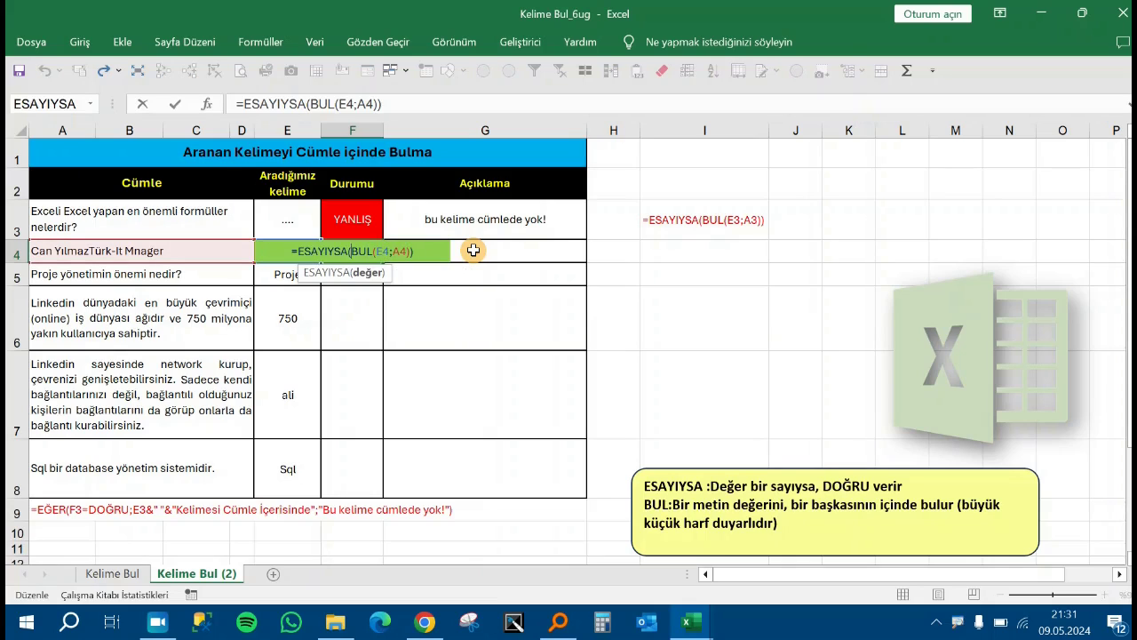
{"action": "type", "text": "m"}
{"action": "key", "text": "BackSpace"}
{"action": "type", "text": "m"}
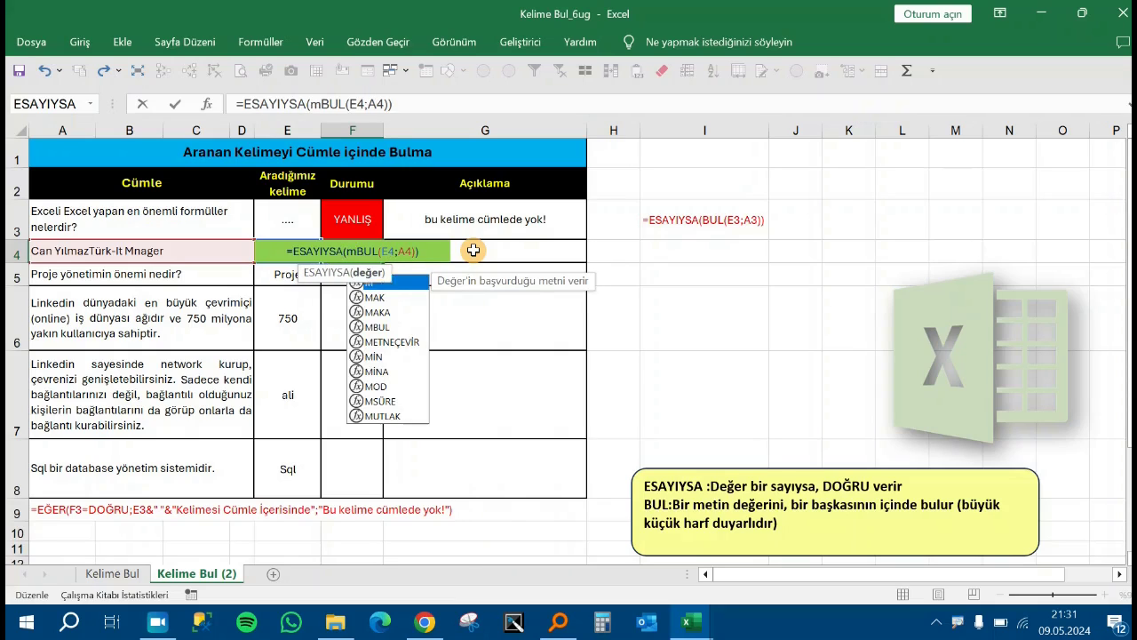
{"action": "key", "text": "BackSpace"}
{"action": "key", "text": "Caps_Lock"}
{"action": "type", "text": "M"}
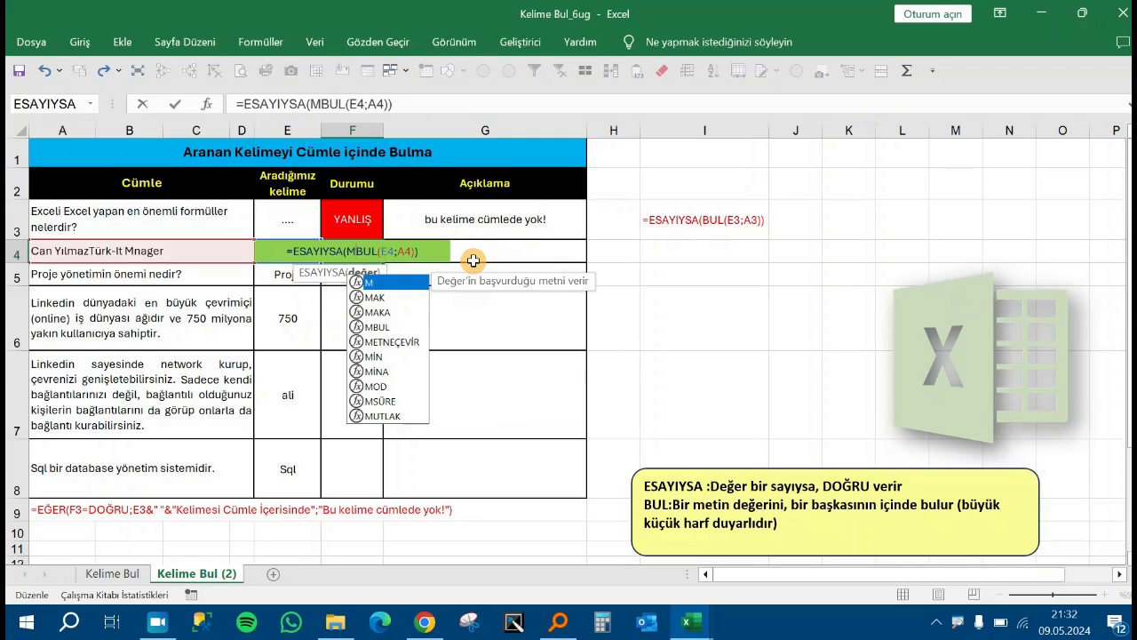
{"action": "key", "text": "Return"}
{"action": "key", "text": "Up"}
{"action": "left_click", "coordinate": [473, 262]}
{"action": "key", "text": "Left"}
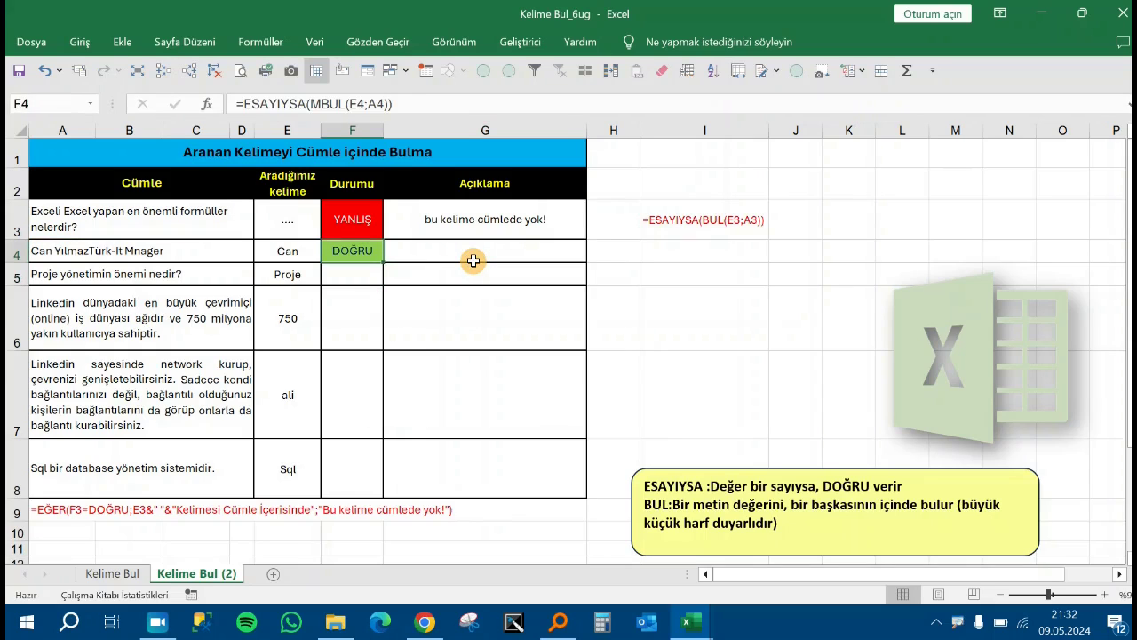
Step: Paste the EĞER explanation into G4 and fill F4:G4 down through row 8
{"action": "left_click", "coordinate": [493, 254]}
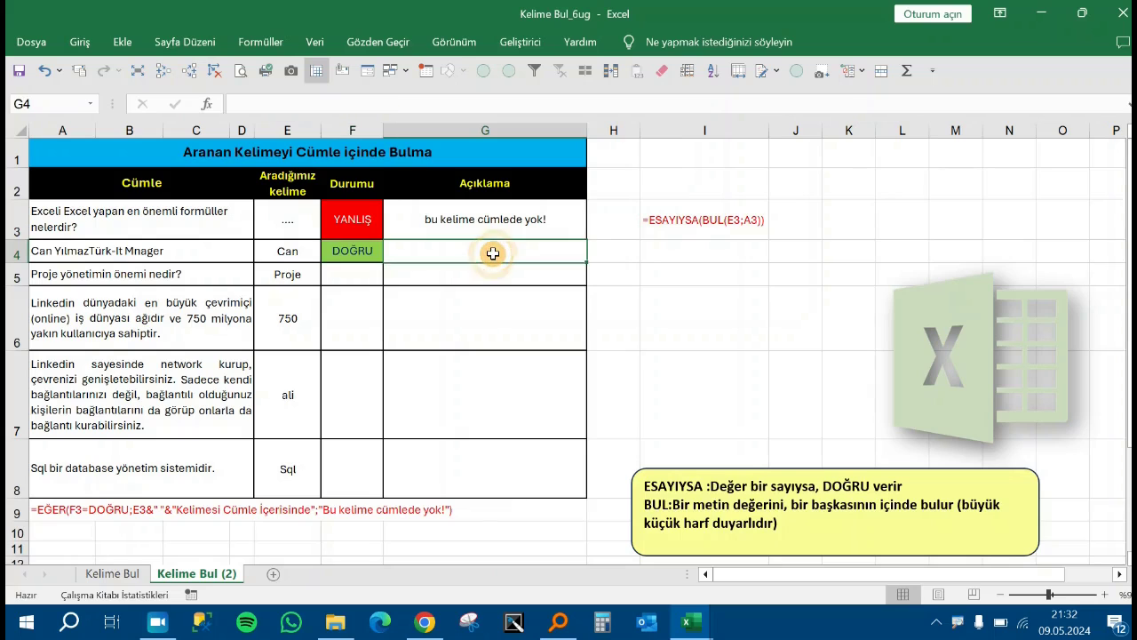
{"action": "type", "text": "=EĞER(F4=DOĞRU;E4&\" \"&\"Kelimesi cümle içersinde var\";\"bu kelime cümlede yok!\")"}
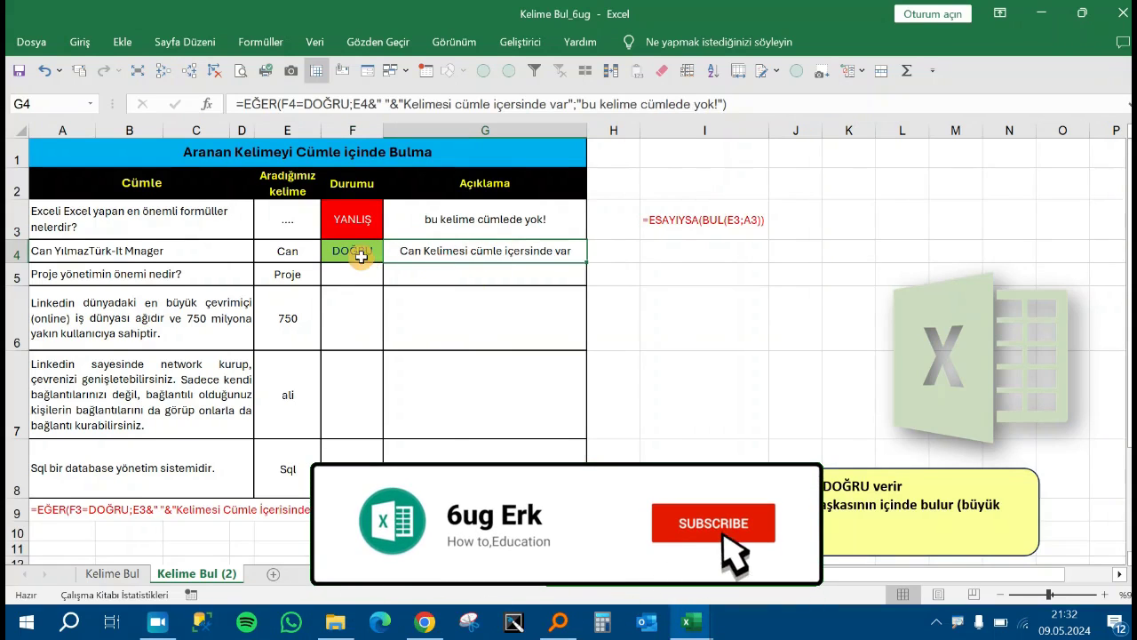
{"action": "left_click_drag", "start_coordinate": [355, 249], "coordinate": [453, 255]}
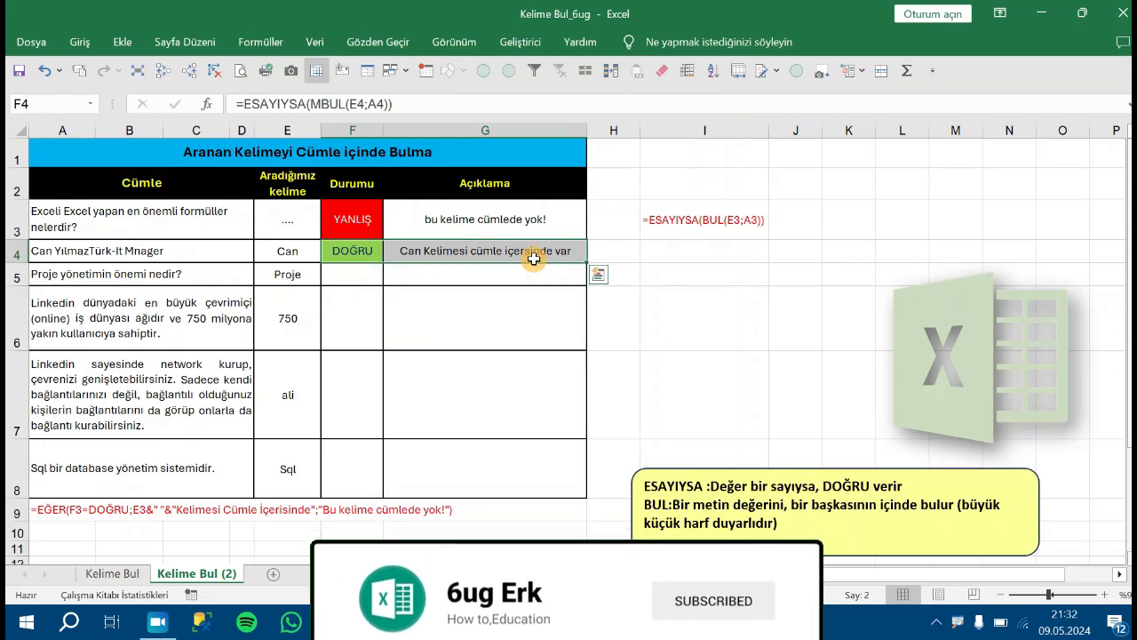
{"action": "left_click_drag", "start_coordinate": [593, 274], "coordinate": [622, 479]}
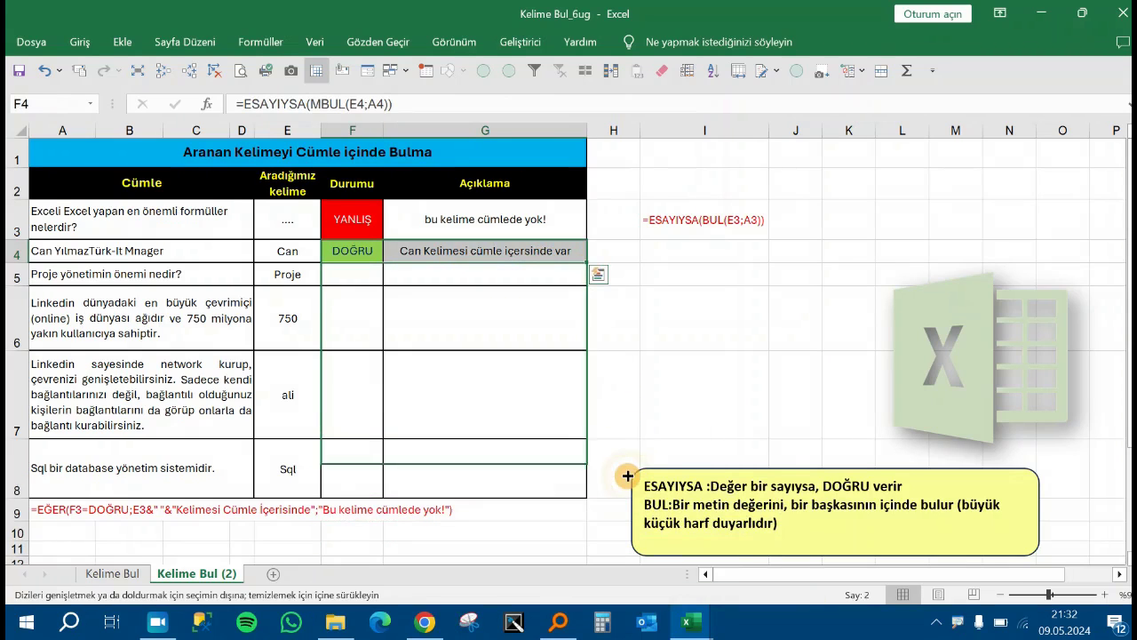
{"action": "left_click", "coordinate": [355, 273]}
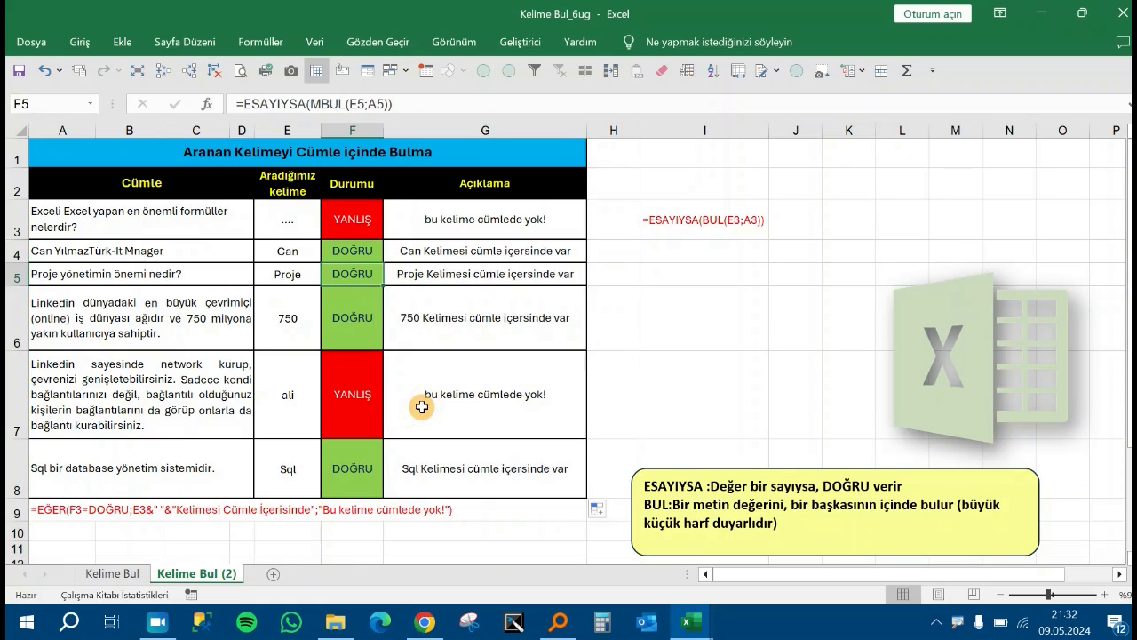
{"action": "key", "text": "Left"}
{"action": "key", "text": "Left"}
{"action": "key", "text": "Right"}
{"action": "key", "text": "Left"}
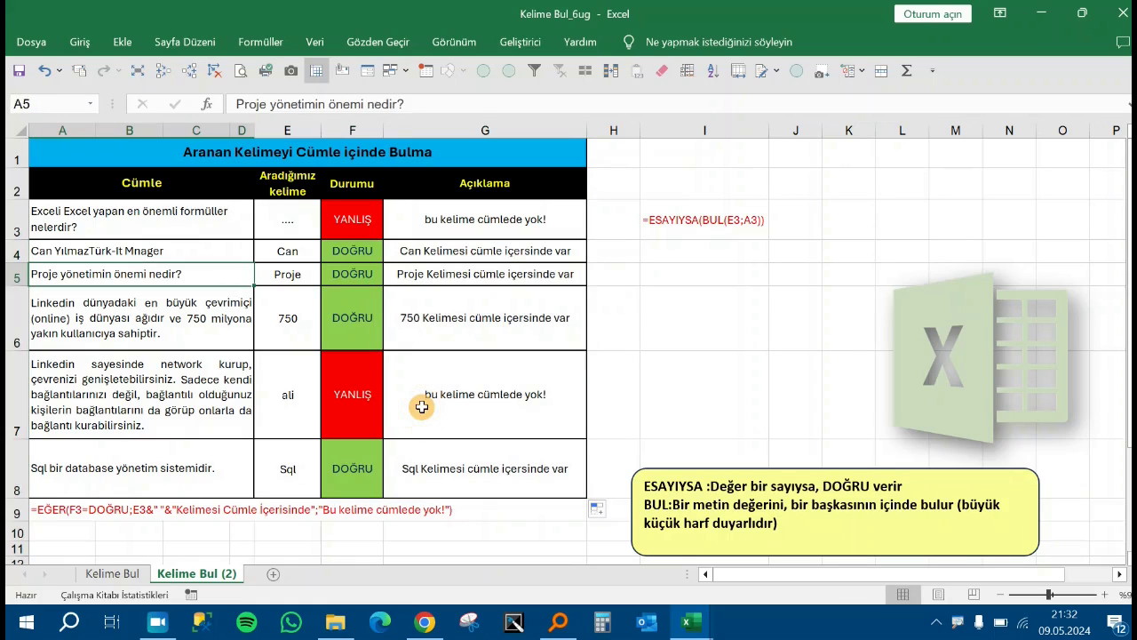
{"action": "key", "text": "Right"}
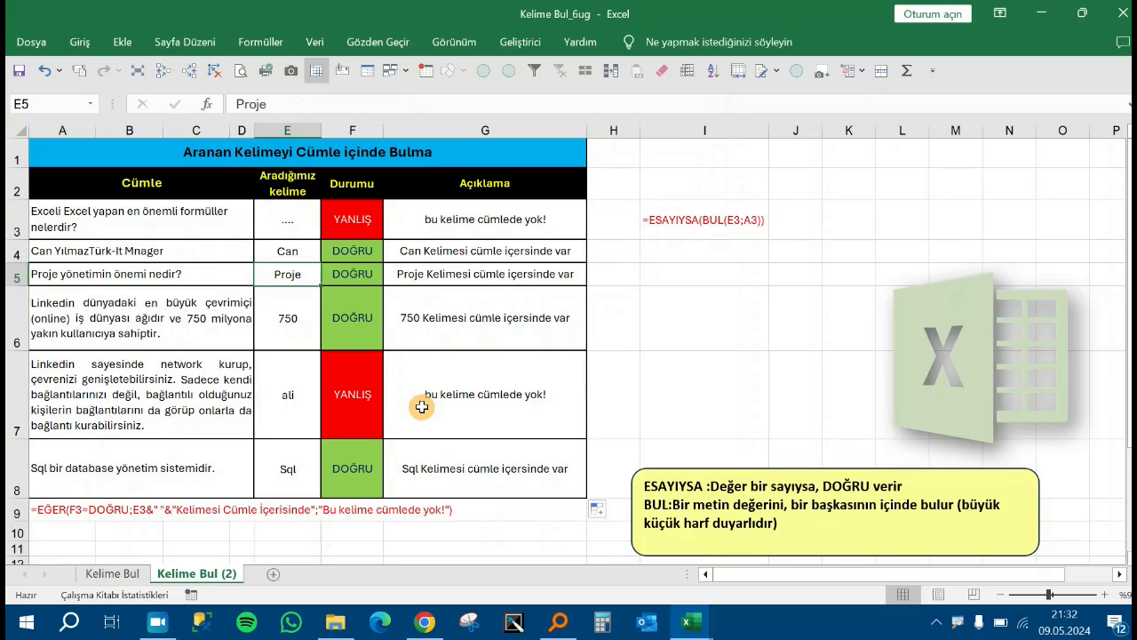
{"action": "key", "text": "Right"}
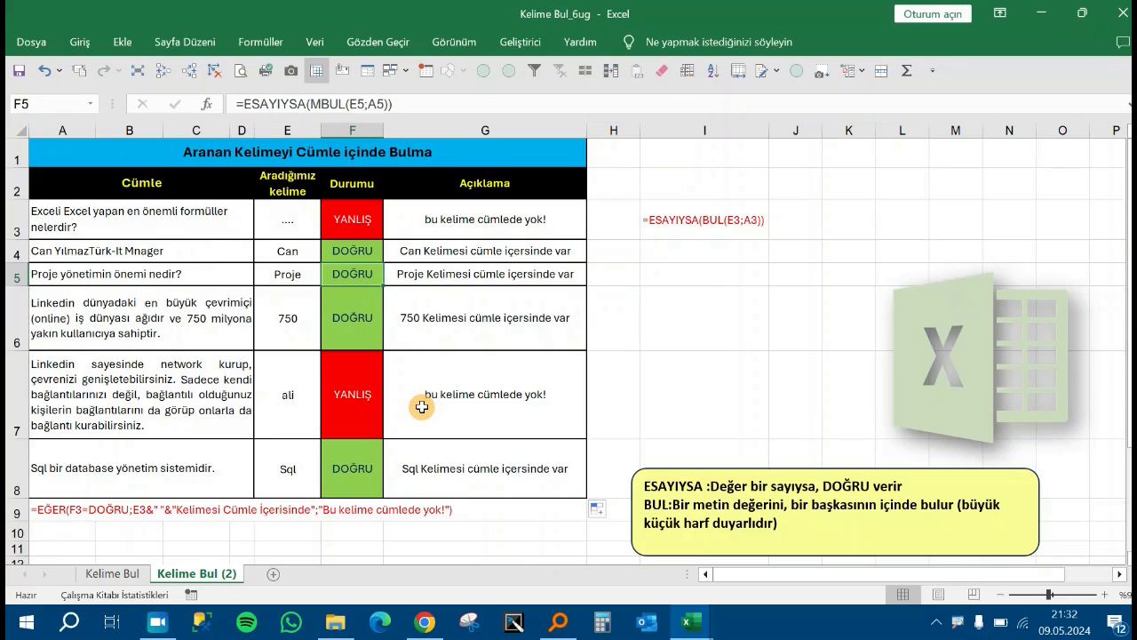
{"action": "key", "text": "Right"}
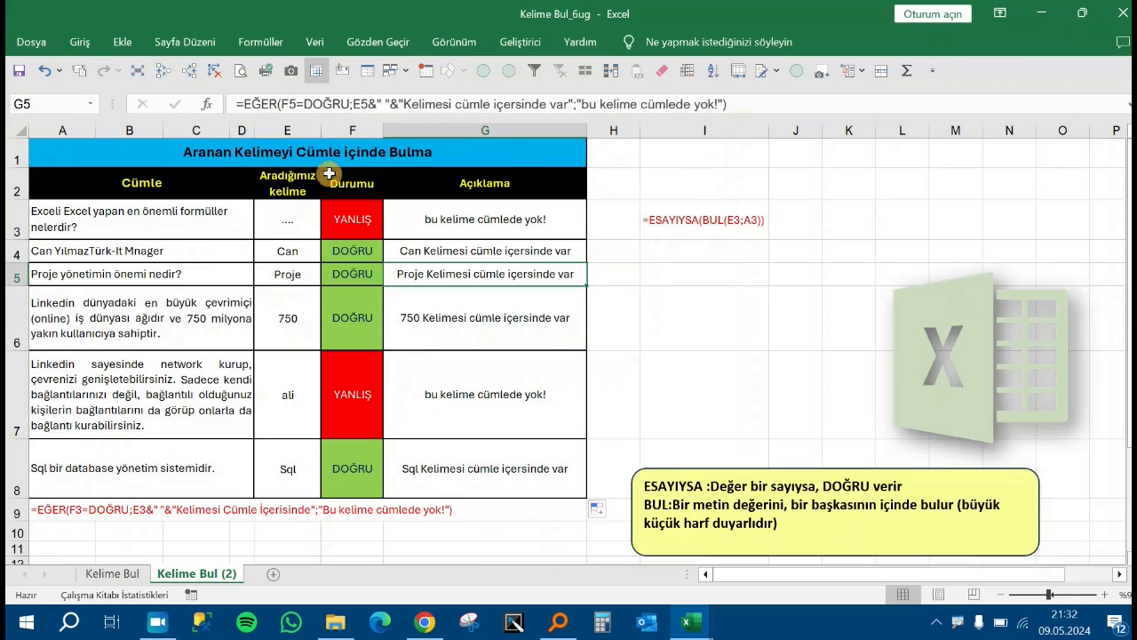
{"action": "left_click", "coordinate": [367, 252]}
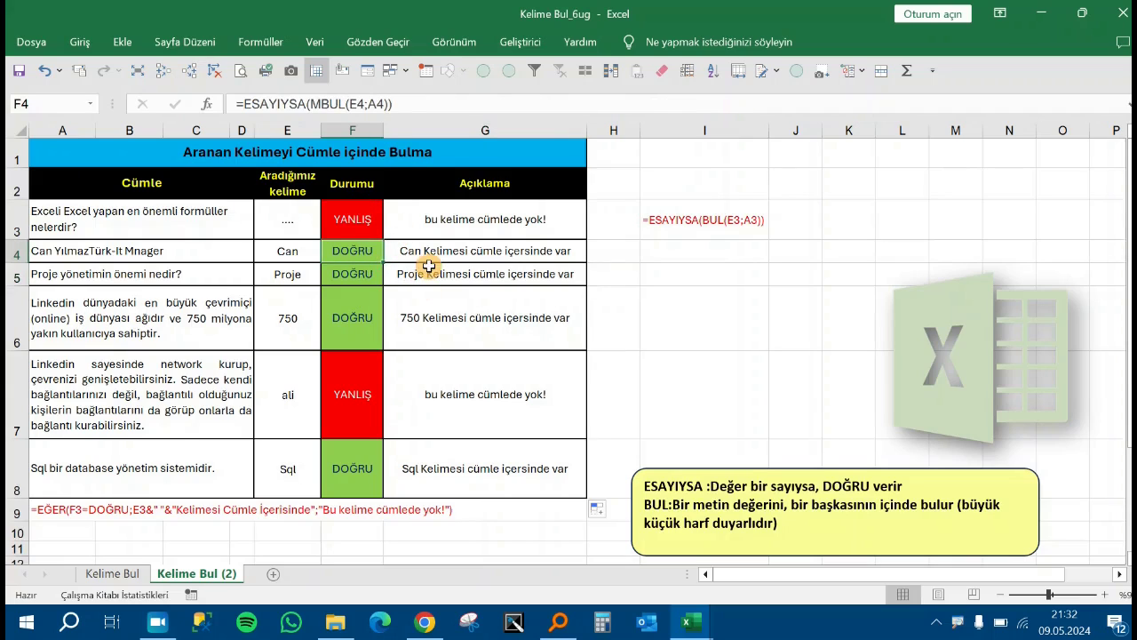
{"action": "left_click", "coordinate": [463, 251]}
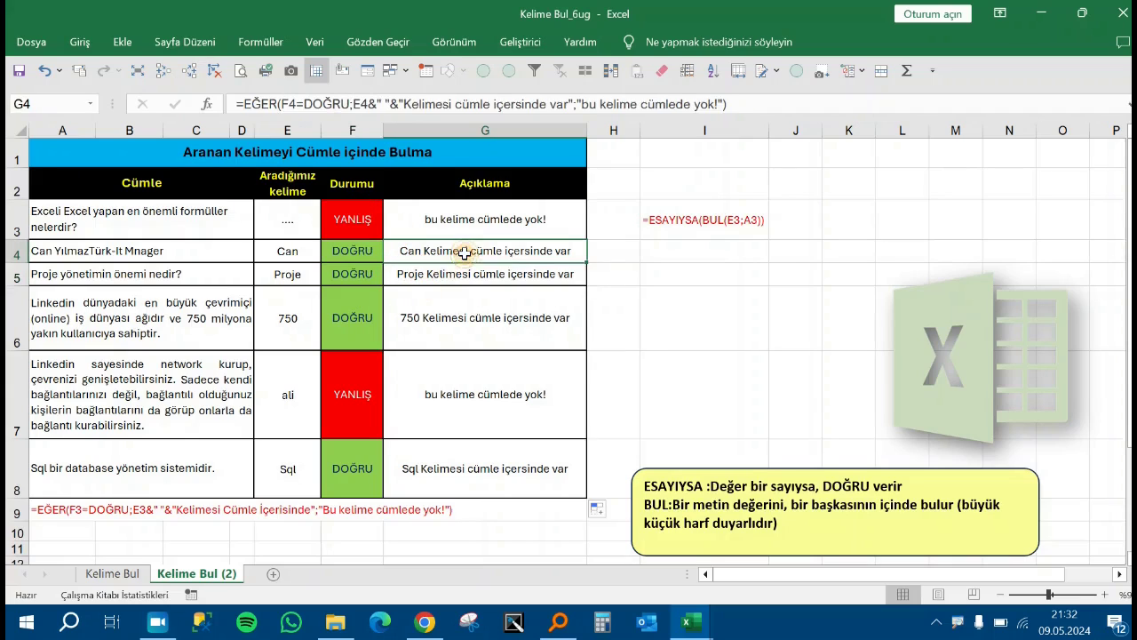
{"action": "left_click", "coordinate": [464, 337]}
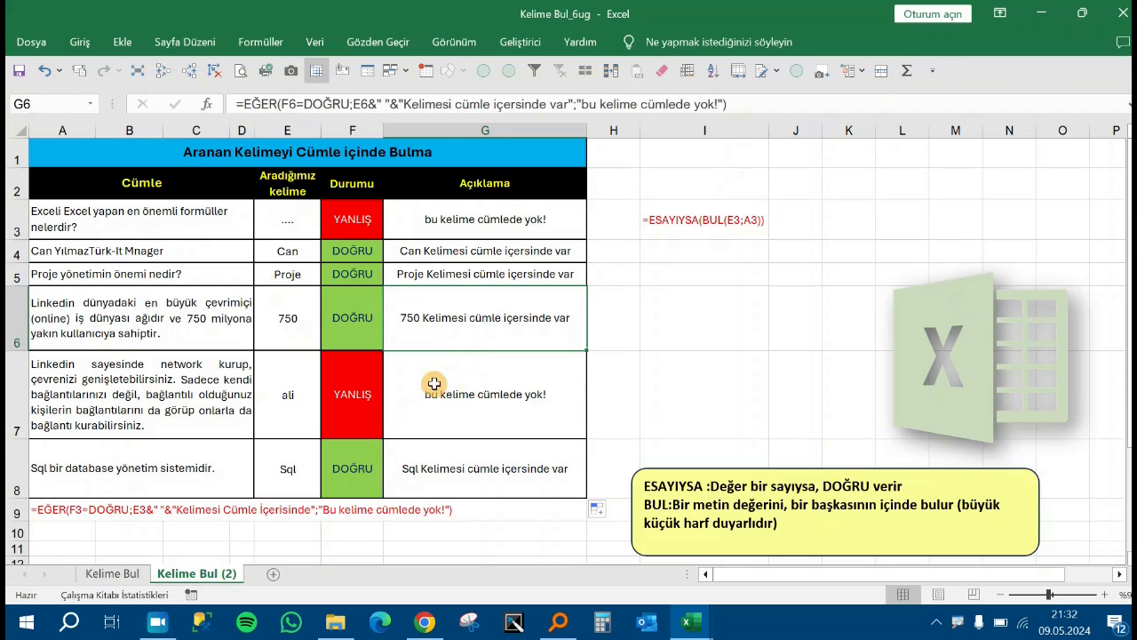
{"action": "left_click", "coordinate": [228, 318]}
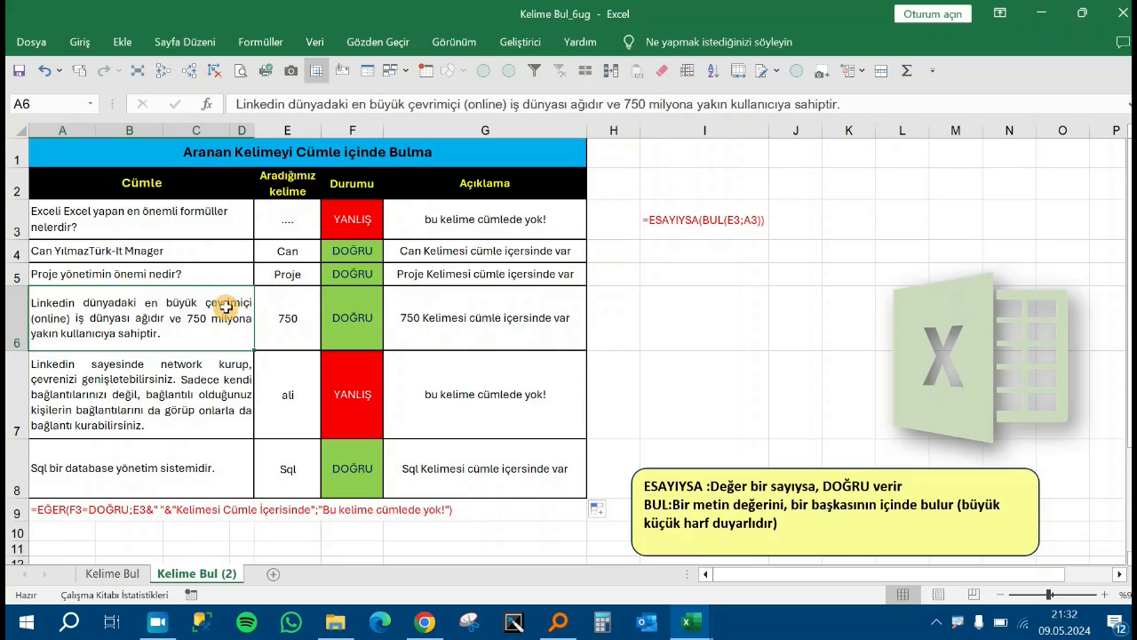
{"action": "left_click", "coordinate": [288, 320]}
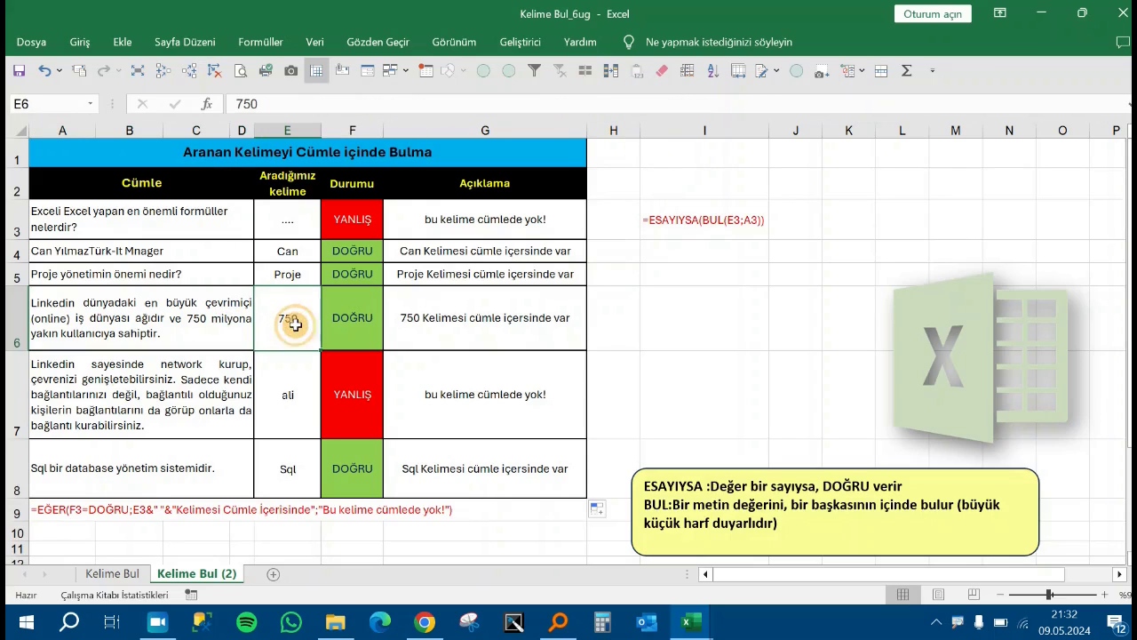
{"action": "type", "text": "1"}
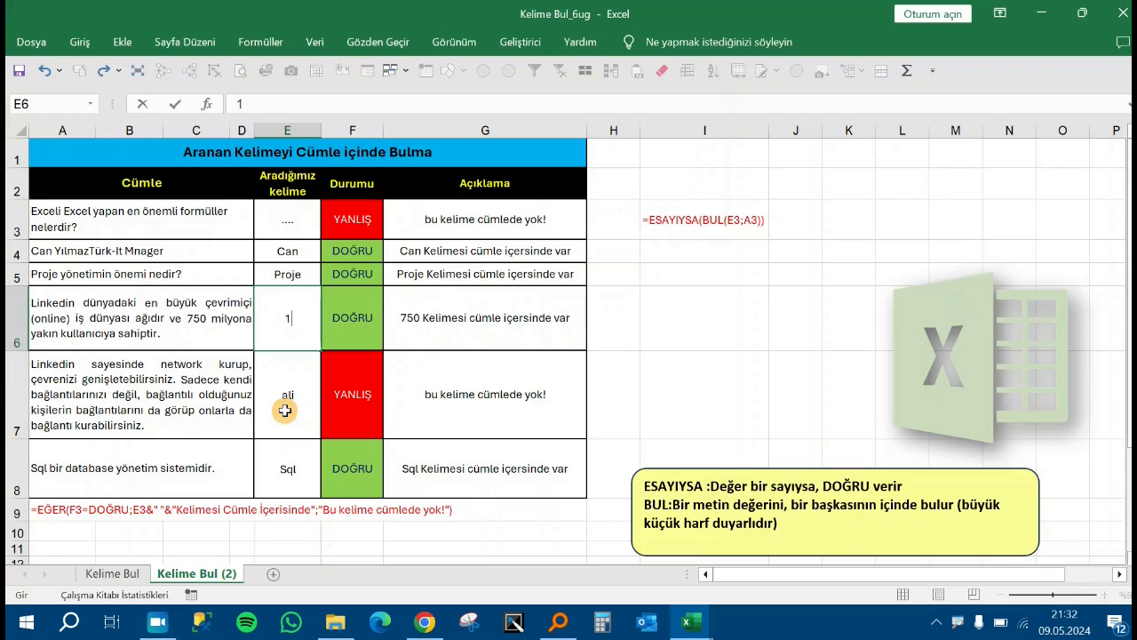
{"action": "type", "text": "000"}
{"action": "key", "text": "Return"}
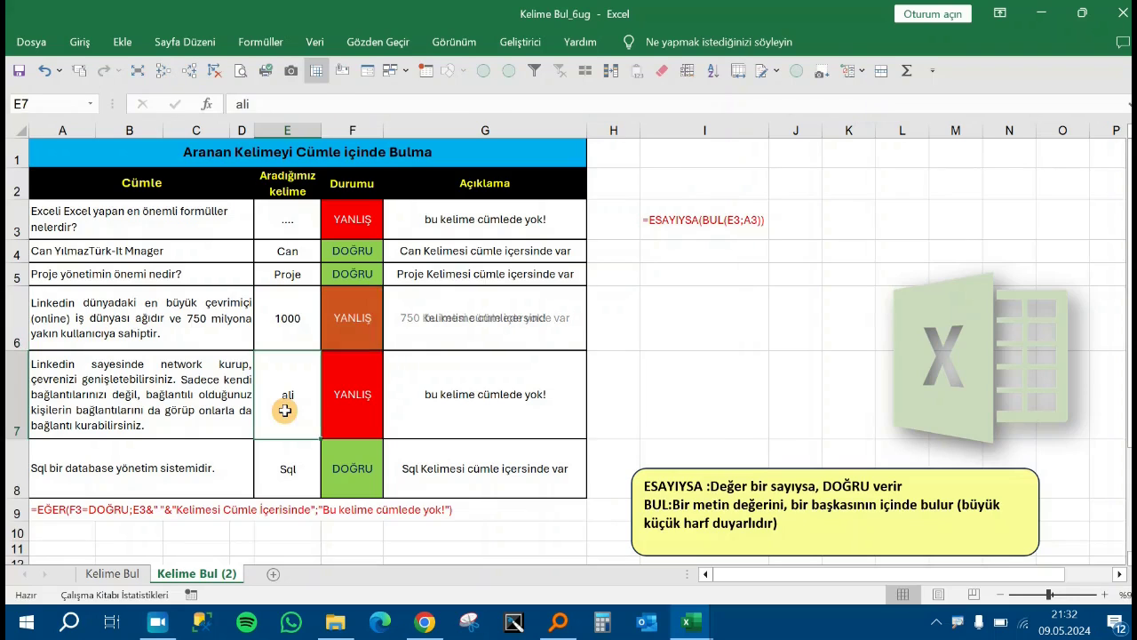
{"action": "key", "text": "Up"}
{"action": "key", "text": "Right"}
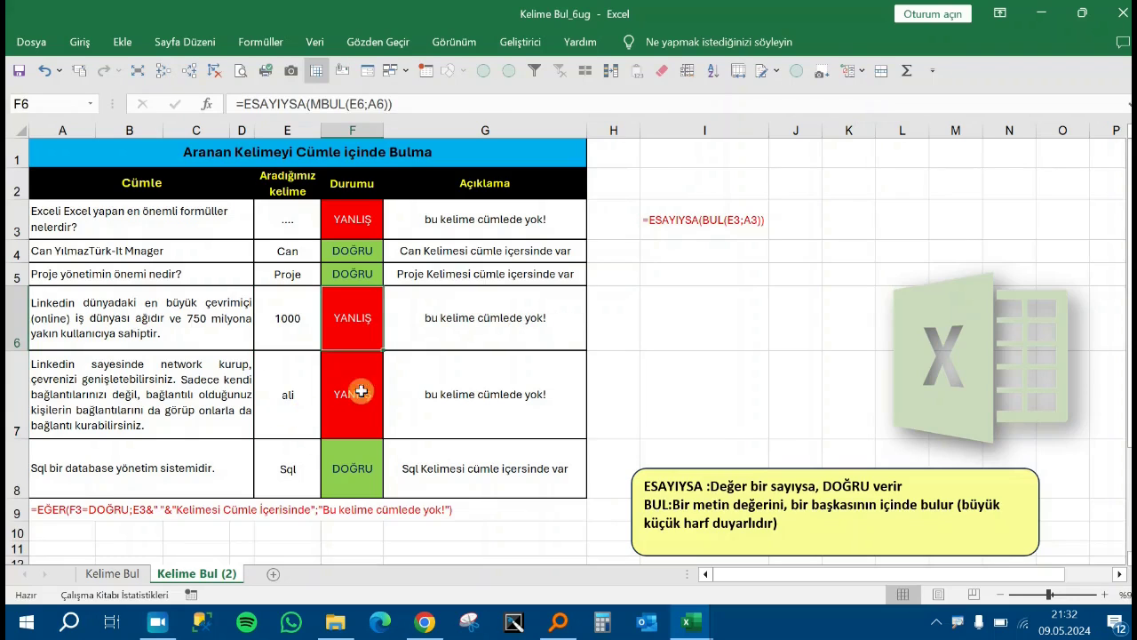
{"action": "left_click", "coordinate": [476, 338]}
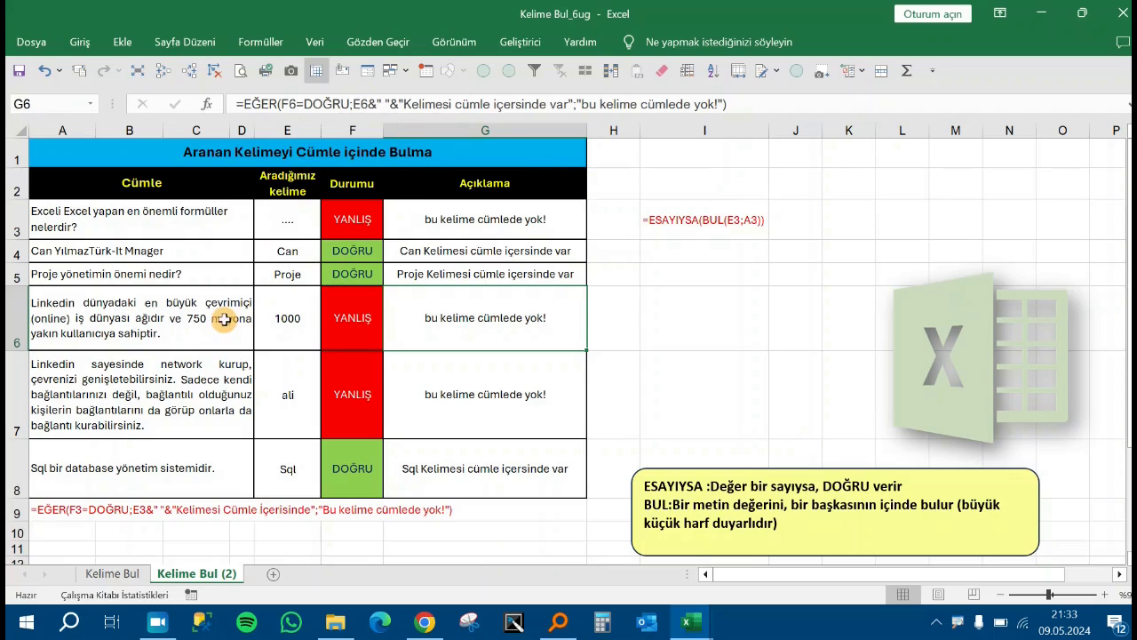
{"action": "left_click", "coordinate": [287, 317]}
{"action": "left_click", "coordinate": [193, 306]}
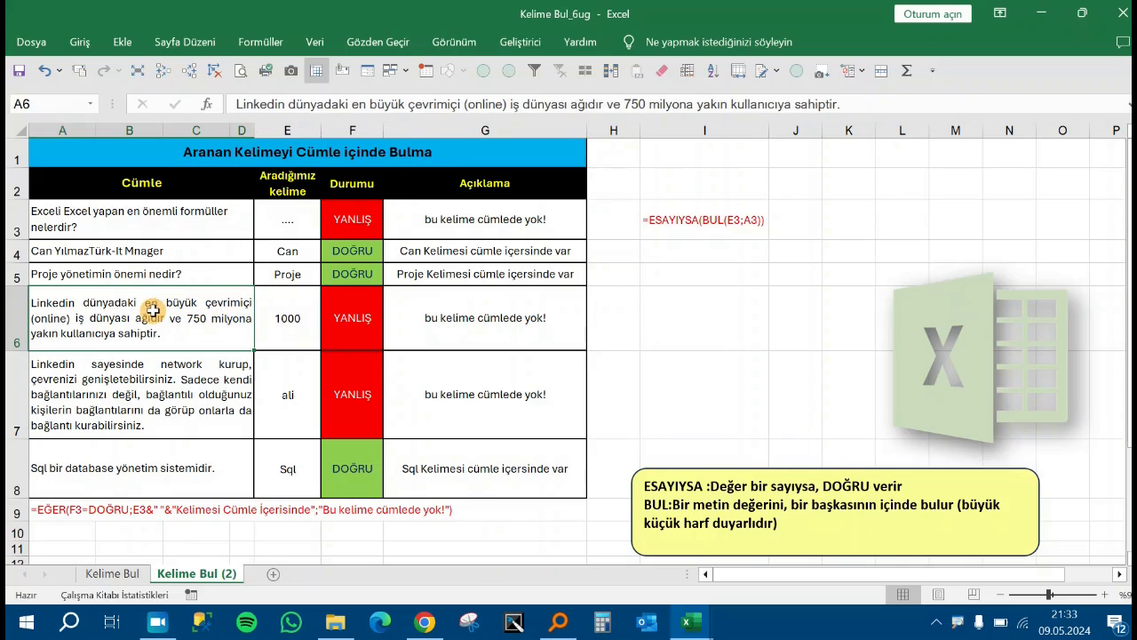
{"action": "left_click", "coordinate": [374, 316]}
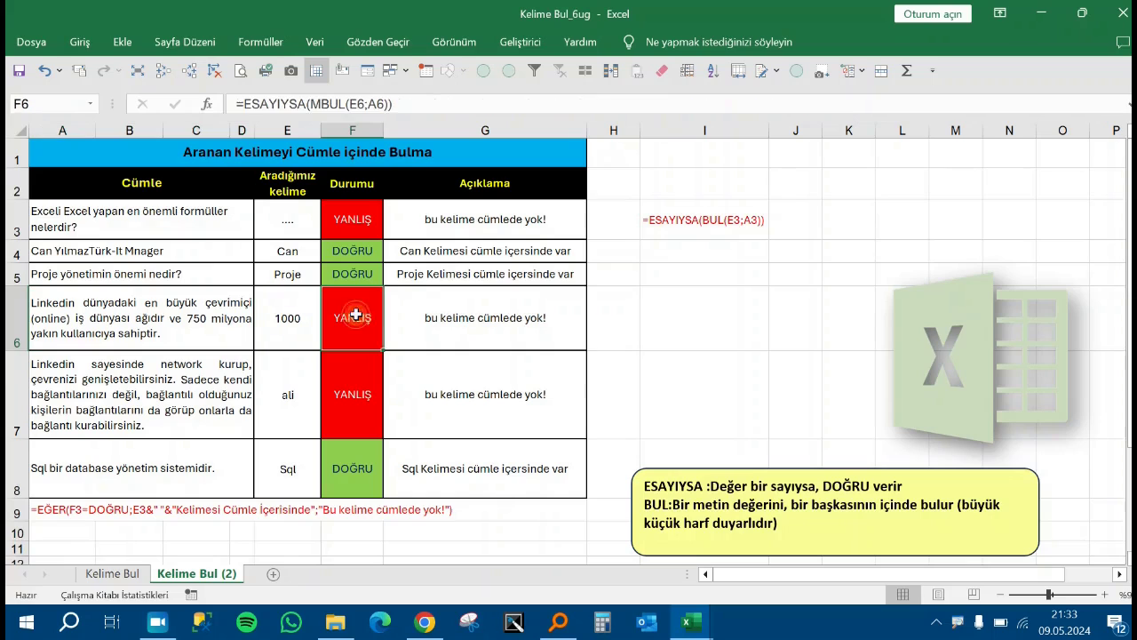
{"action": "left_click", "coordinate": [525, 311]}
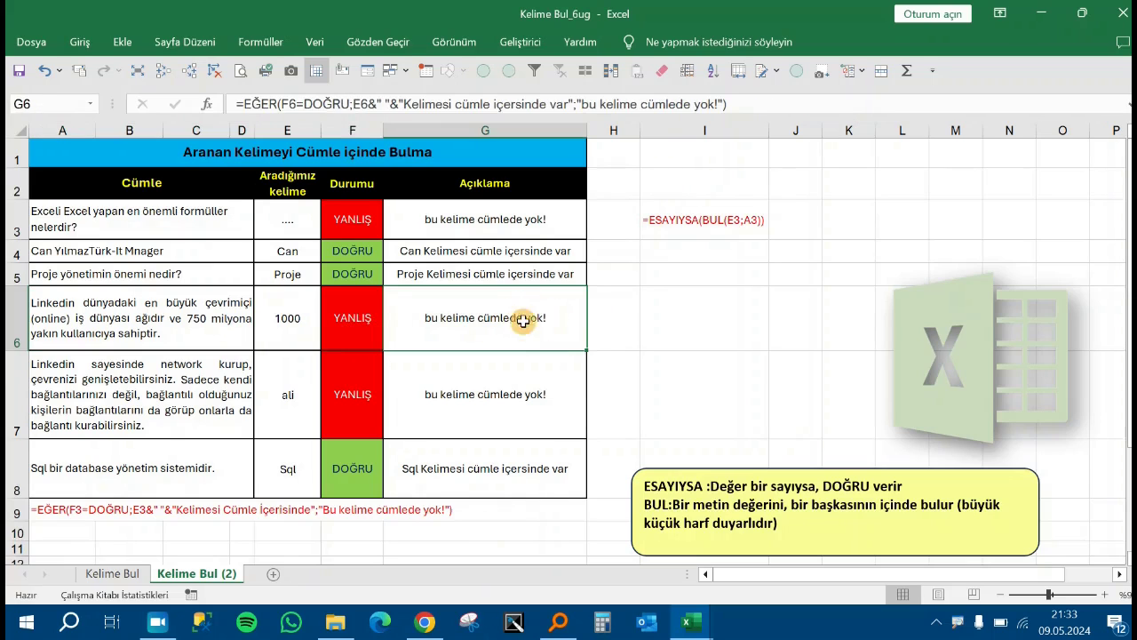
{"action": "left_click", "coordinate": [296, 320]}
{"action": "type", "text": "750"}
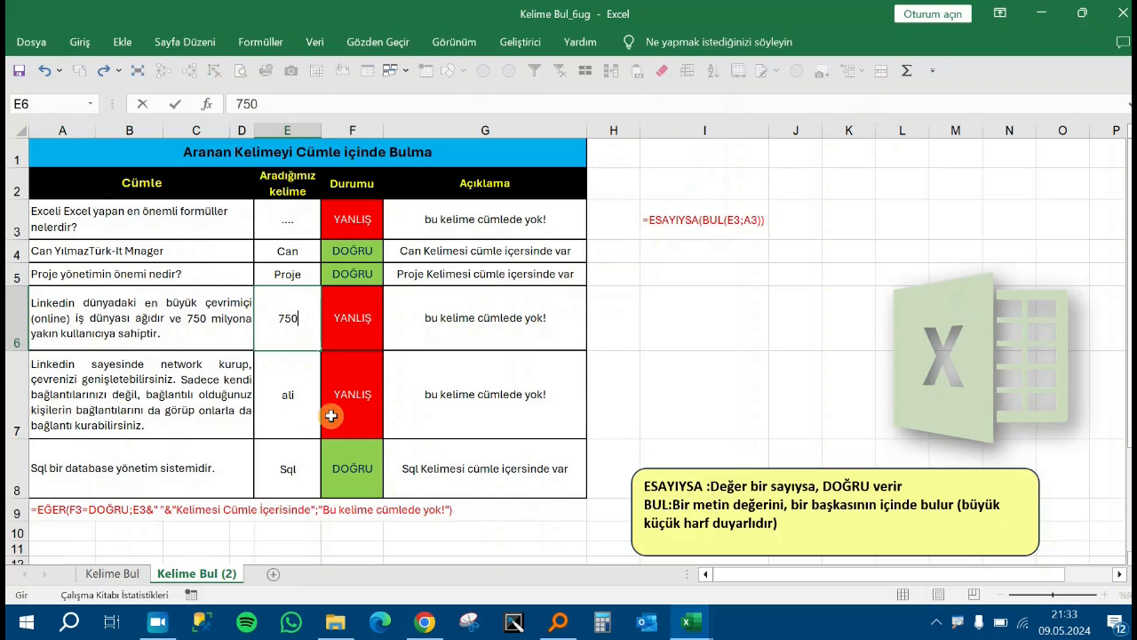
{"action": "key", "text": "Return"}
{"action": "key", "text": "Up"}
{"action": "key", "text": "Left"}
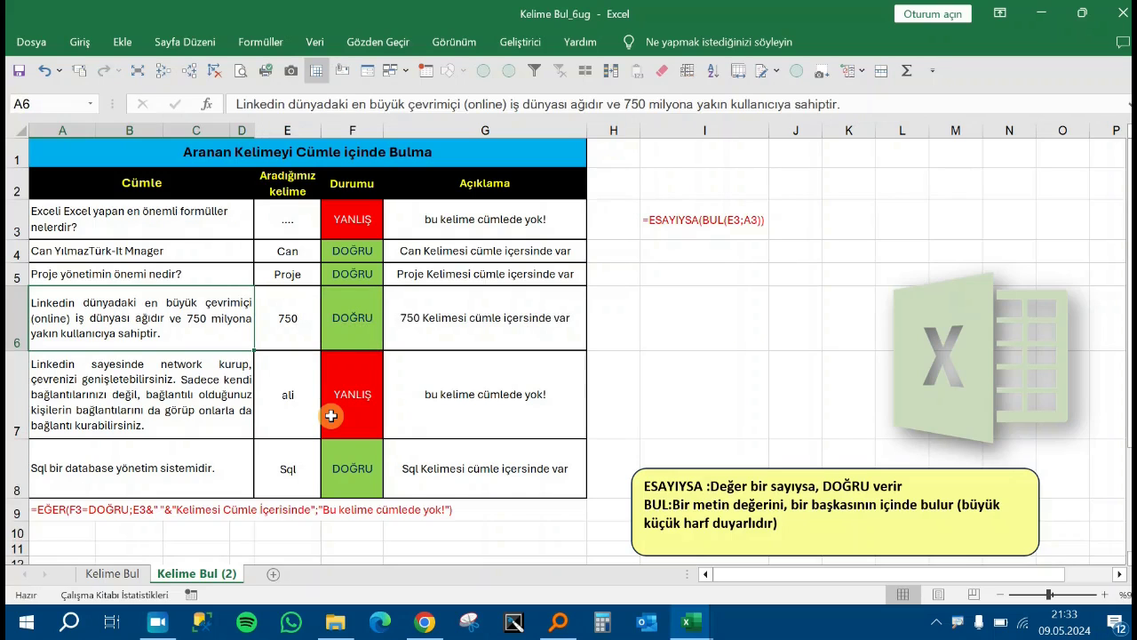
{"action": "left_click", "coordinate": [149, 375]}
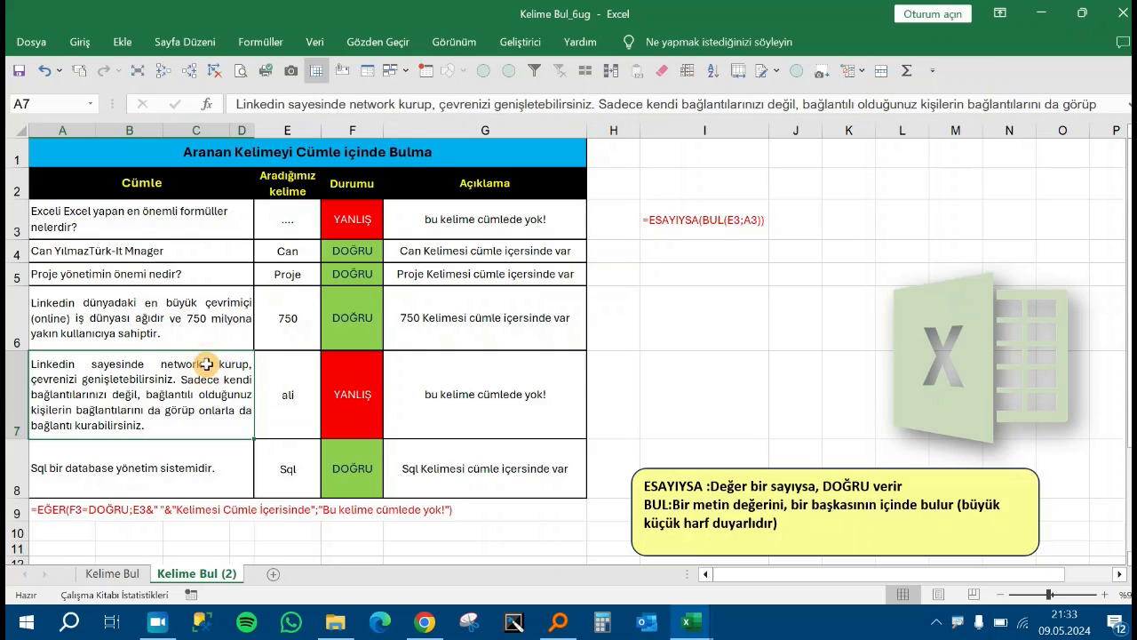
Step: Replace the E7 search word ali with Network so row 7 returns DOĞRU
{"action": "double_click", "coordinate": [206, 364]}
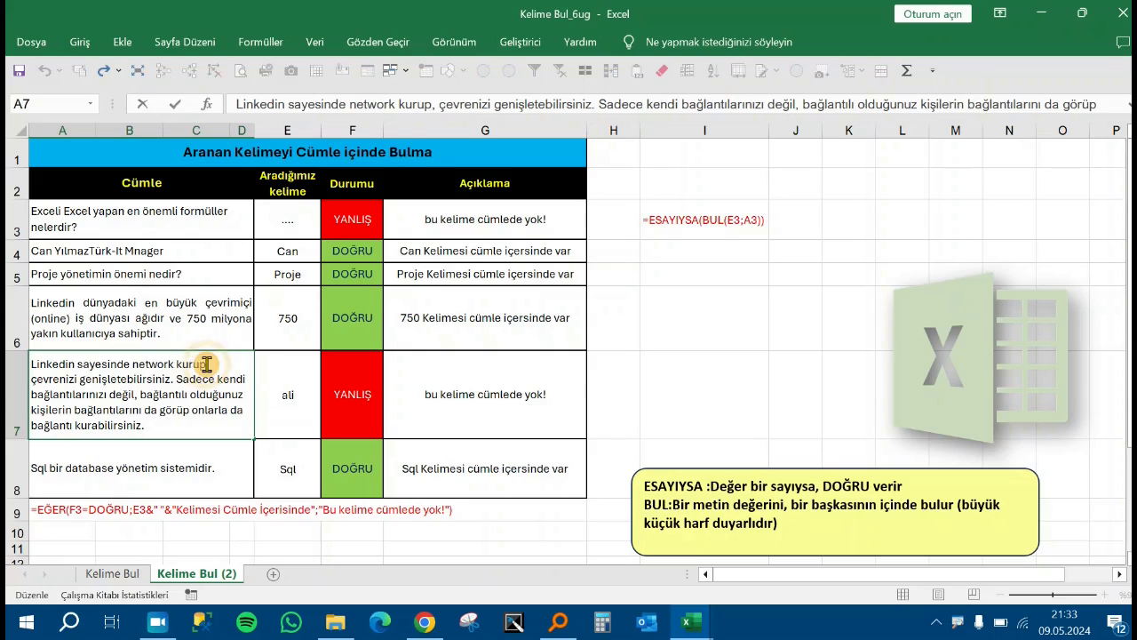
{"action": "double_click", "coordinate": [144, 364]}
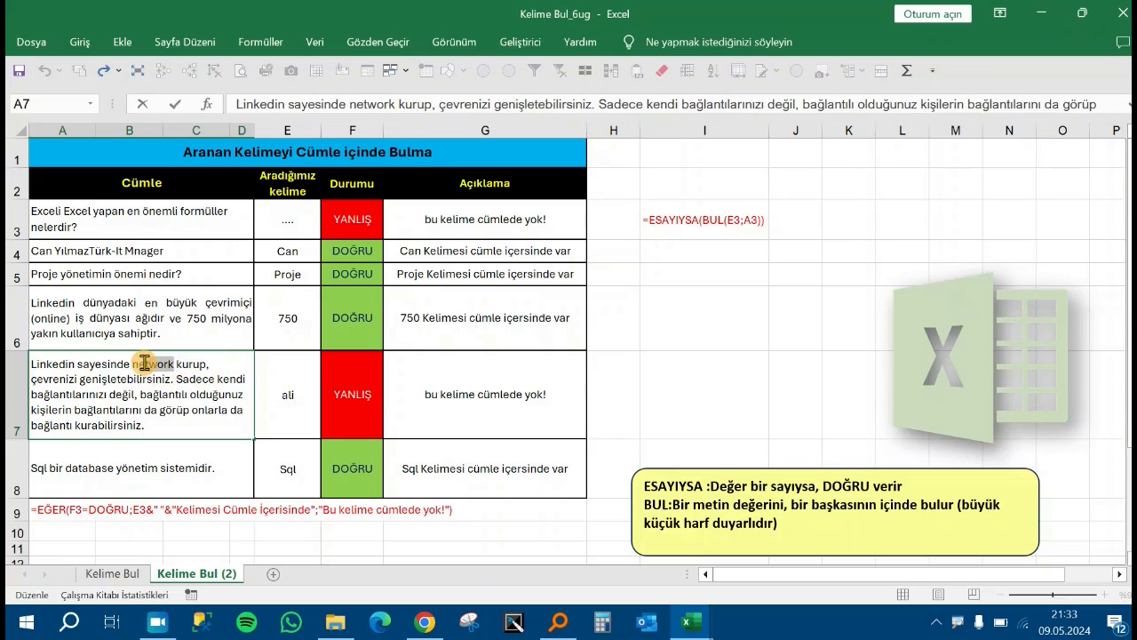
{"action": "left_click", "coordinate": [278, 406]}
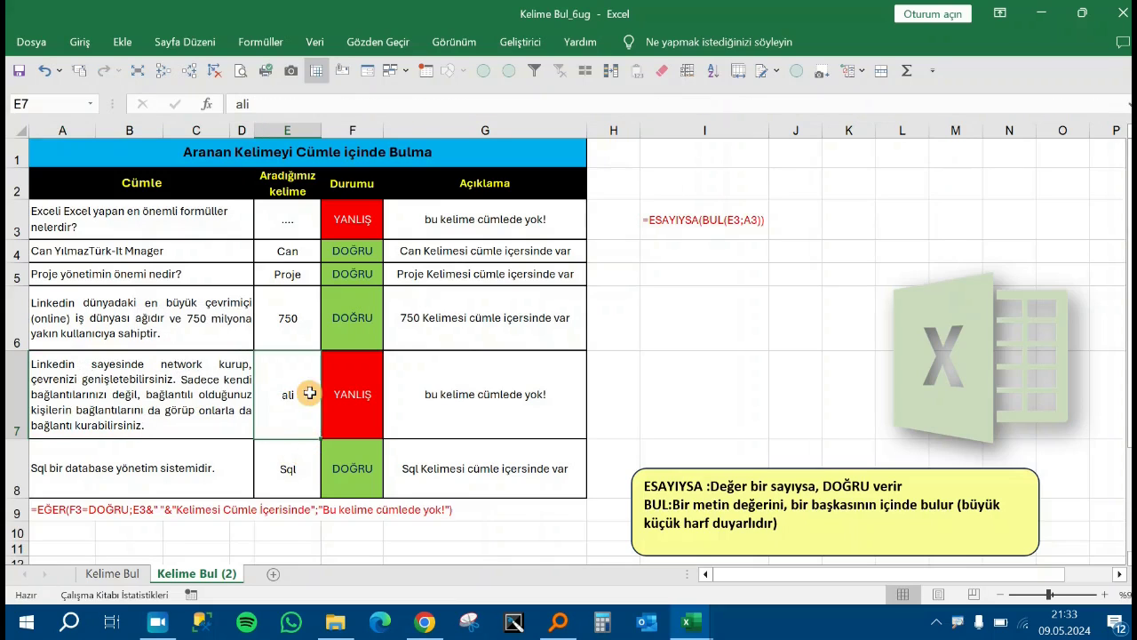
{"action": "left_click", "coordinate": [277, 400]}
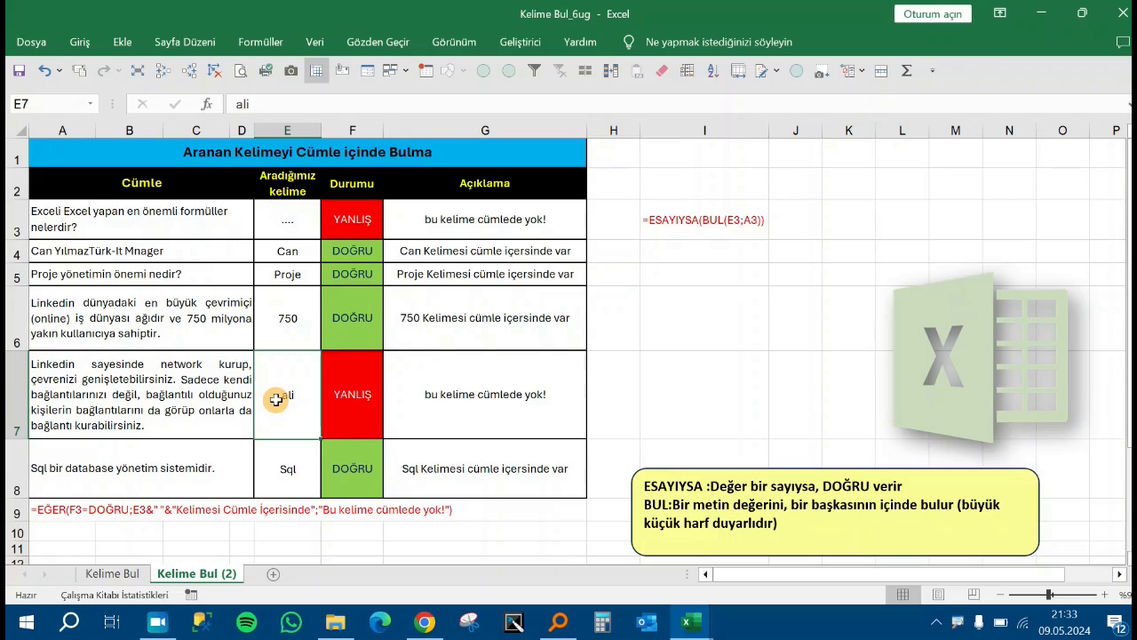
{"action": "type", "text": "n"}
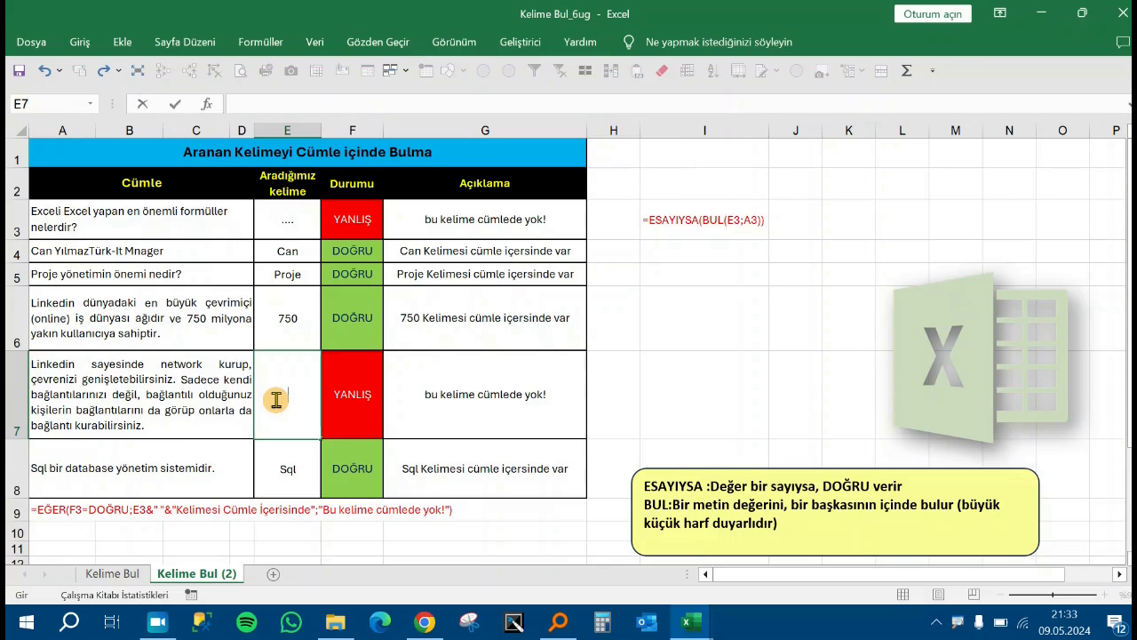
{"action": "type", "text": "Ne"}
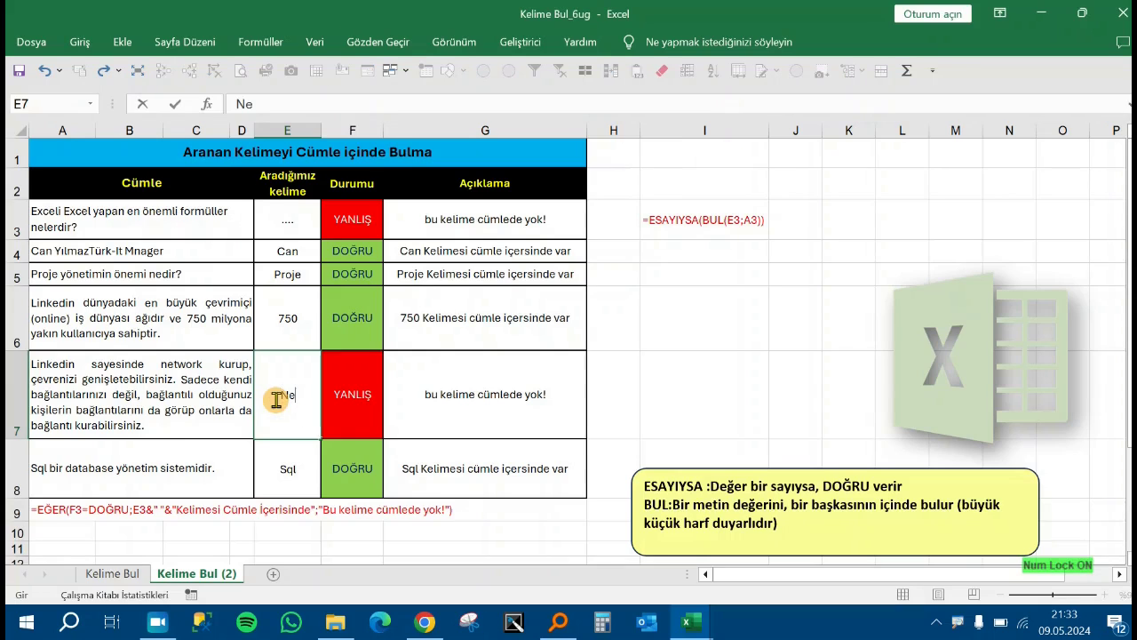
{"action": "type", "text": "twork"}
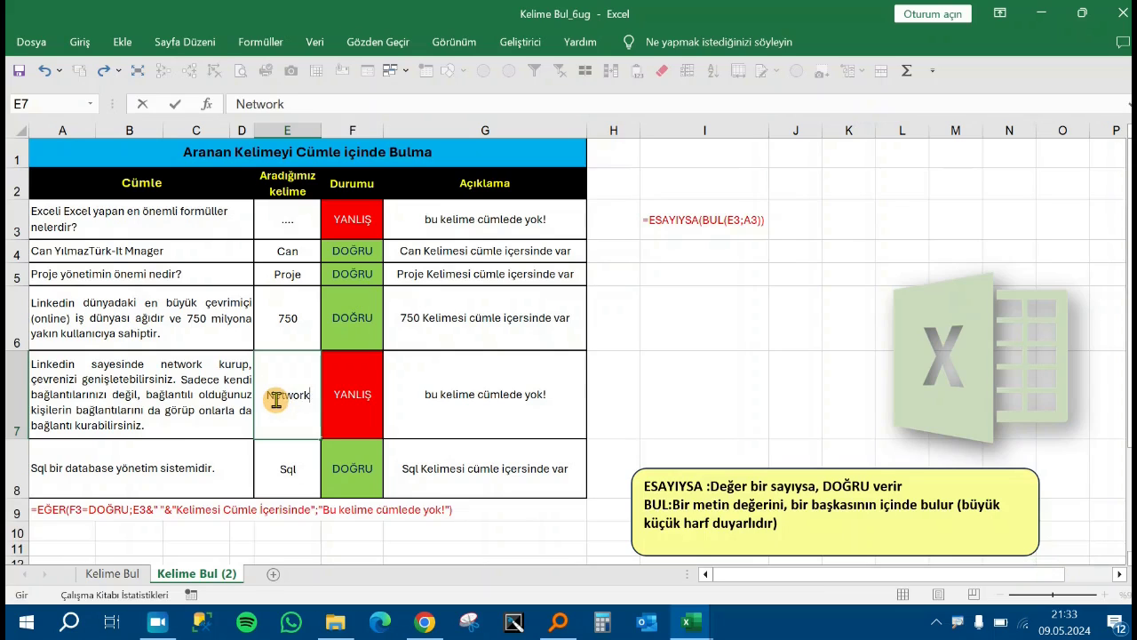
{"action": "key", "text": "ctrl+Return"}
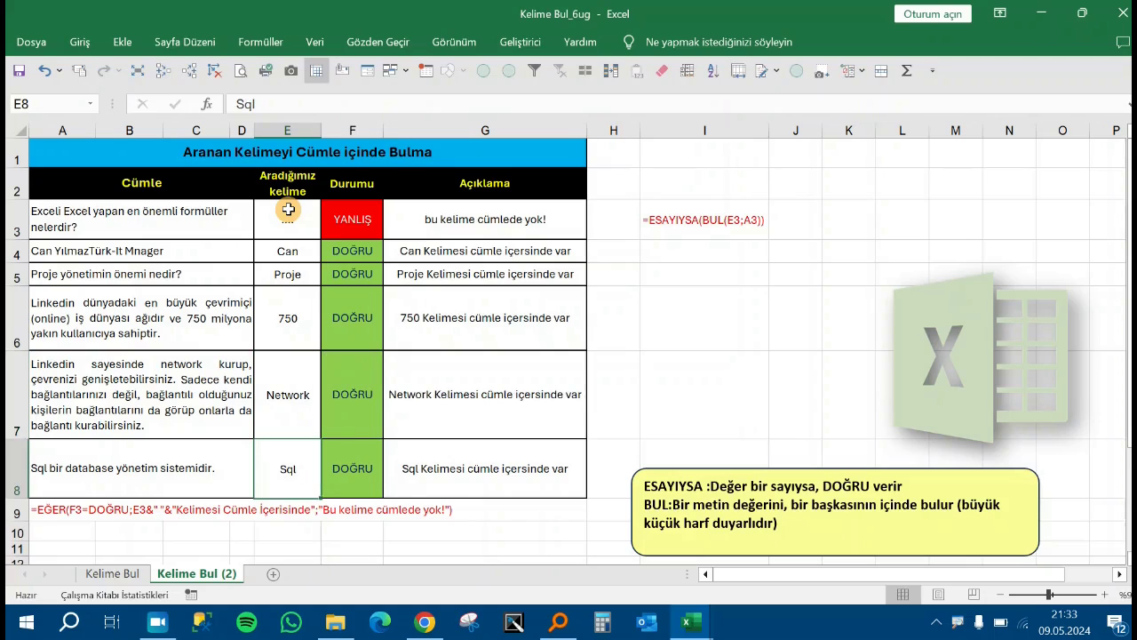
{"action": "key", "text": "Right"}
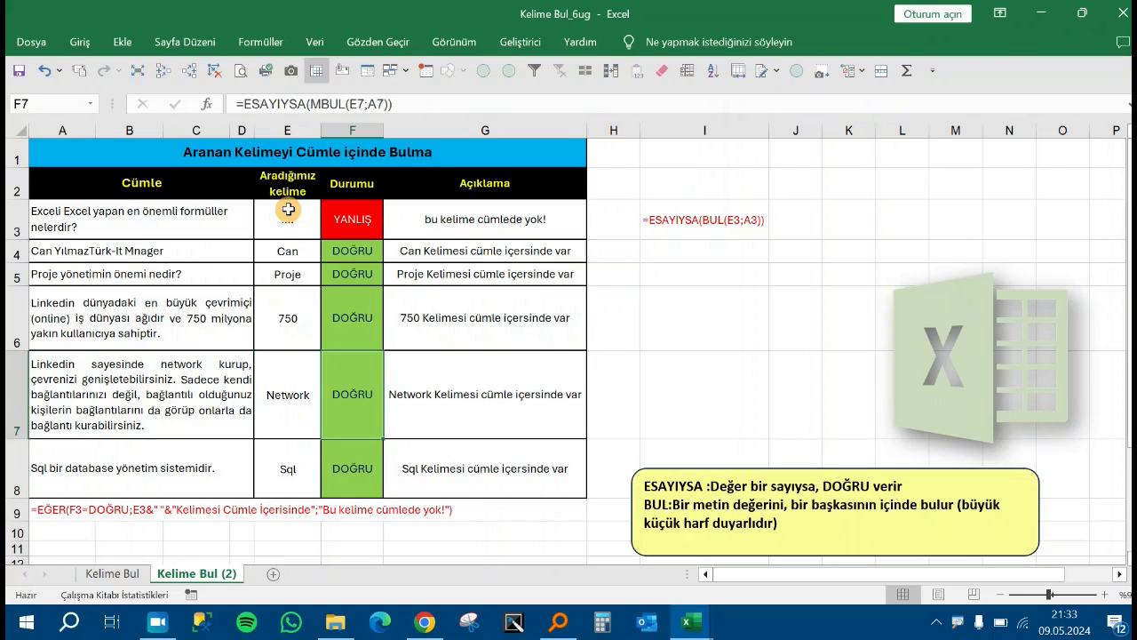
{"action": "key", "text": "F2"}
{"action": "key", "text": "Left"}
{"action": "key", "text": "Left"}
{"action": "key", "text": "Left"}
{"action": "key", "text": "Left"}
{"action": "key", "text": "Left"}
{"action": "key", "text": "Left"}
{"action": "key", "text": "Left"}
{"action": "key", "text": "Left"}
{"action": "key", "text": "Left"}
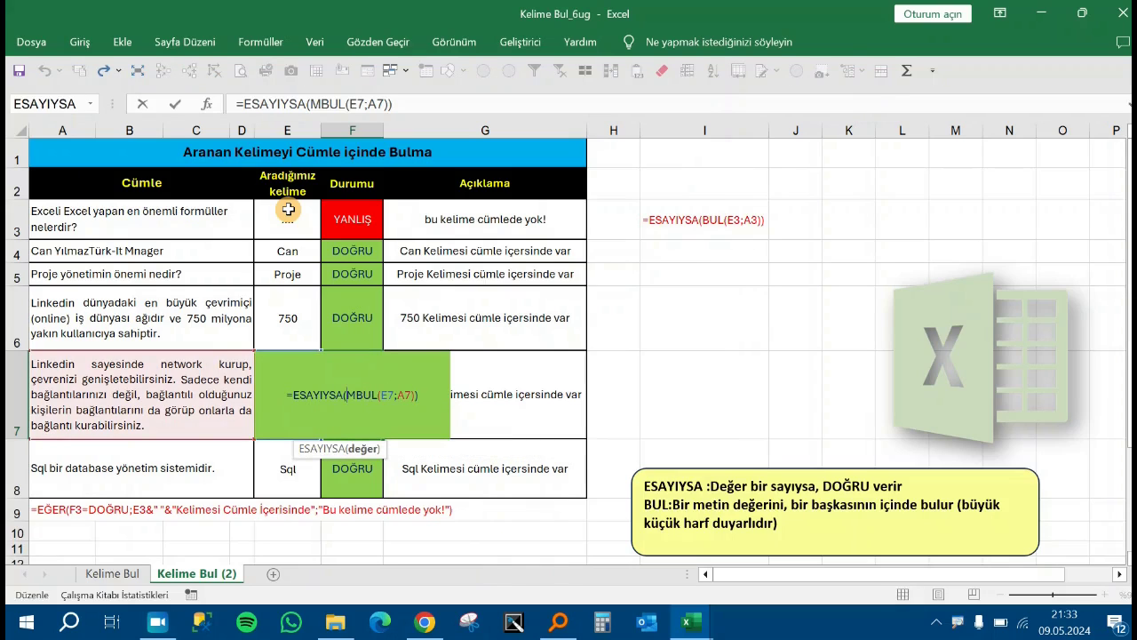
{"action": "key", "text": "Delete"}
{"action": "key", "text": "ctrl+Return"}
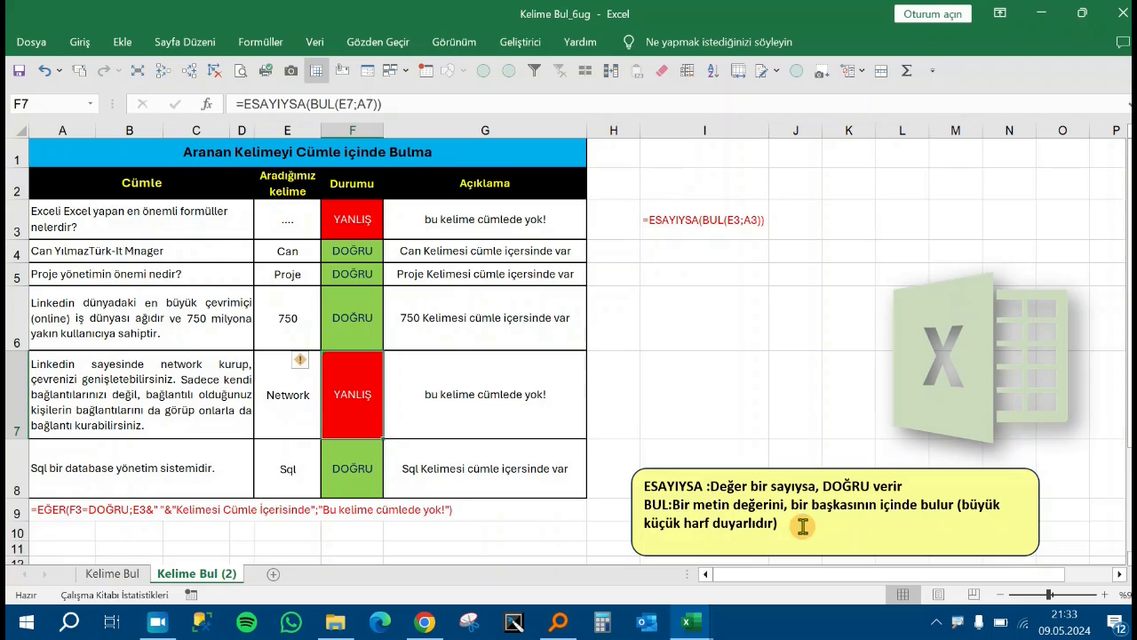
{"action": "left_click", "coordinate": [347, 392]}
{"action": "double_click", "coordinate": [346, 393]}
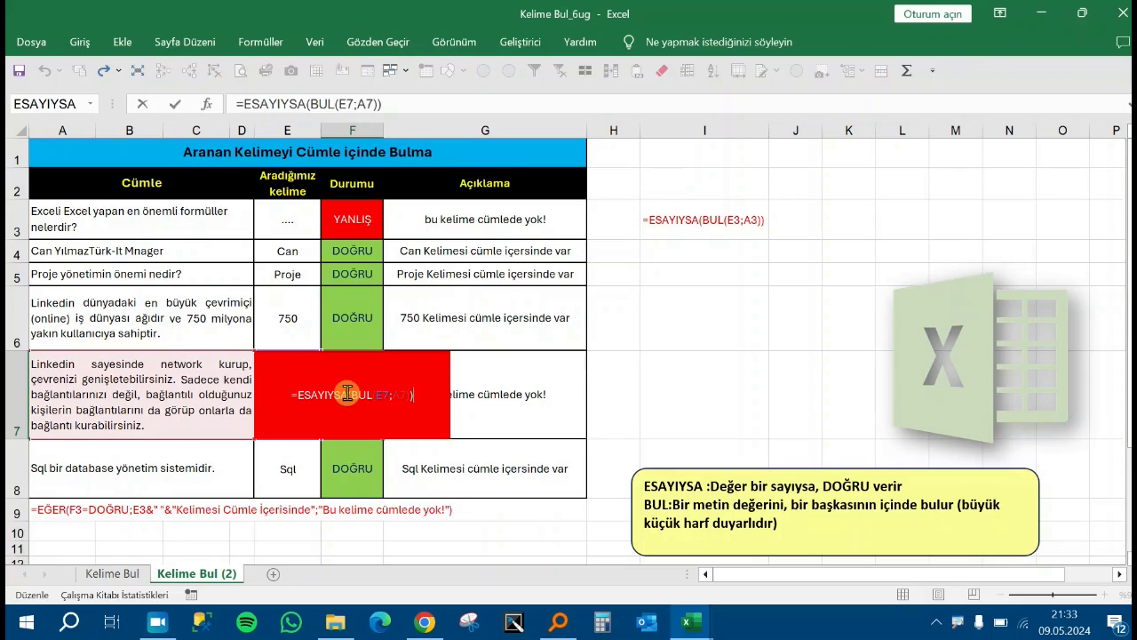
{"action": "left_click", "coordinate": [347, 394]}
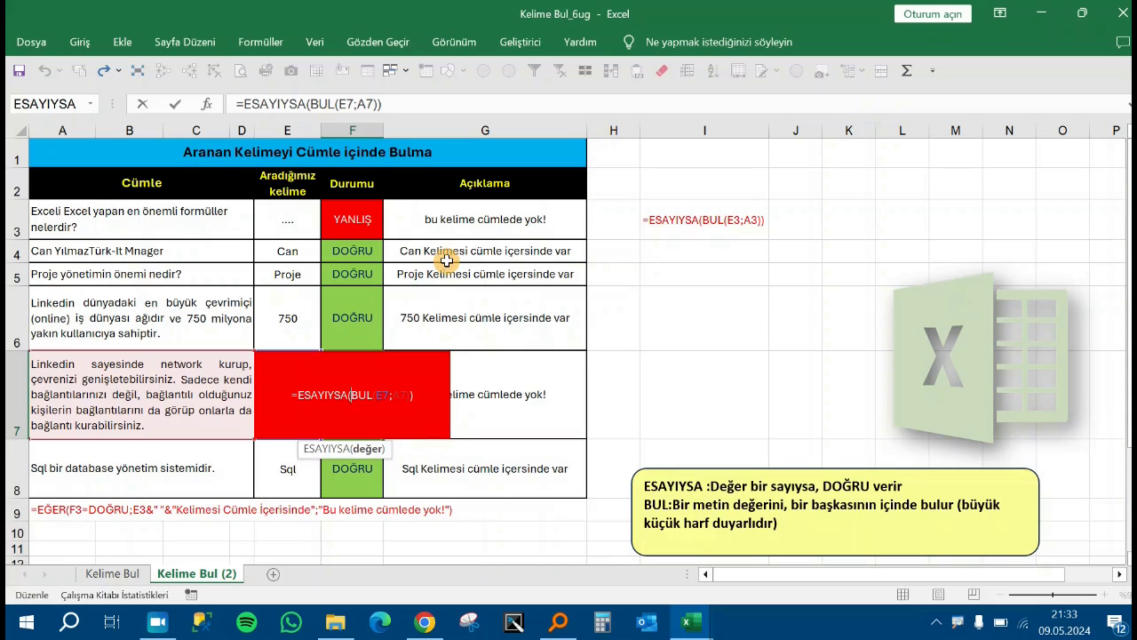
{"action": "type", "text": "m"}
{"action": "key", "text": "BackSpace"}
{"action": "key", "text": "Caps_Lock"}
{"action": "type", "text": "M"}
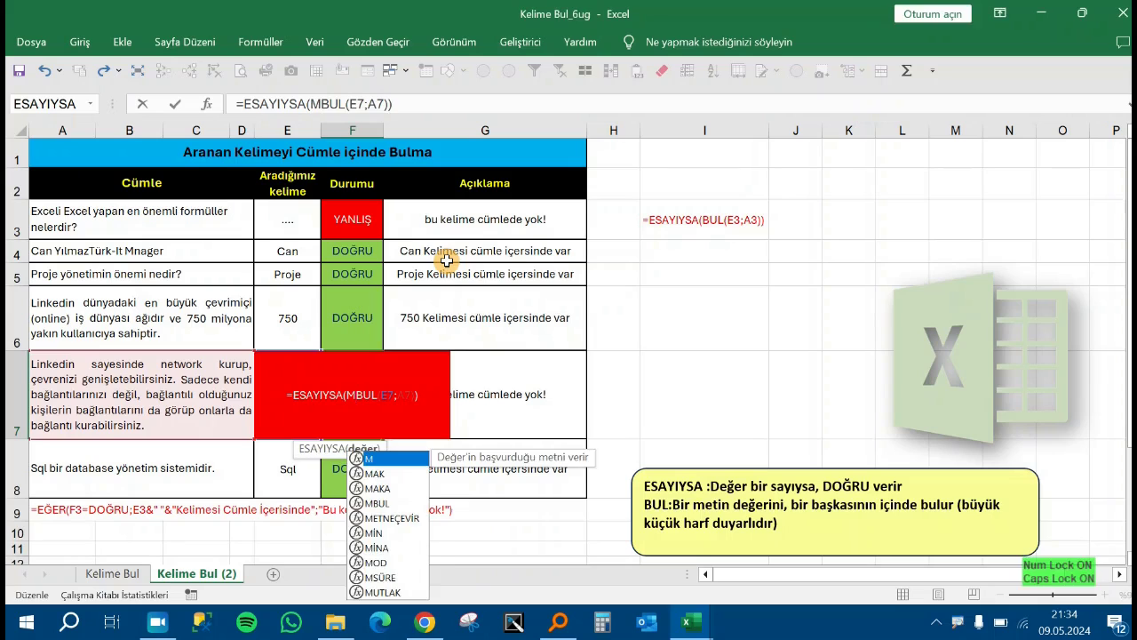
{"action": "key", "text": "Return"}
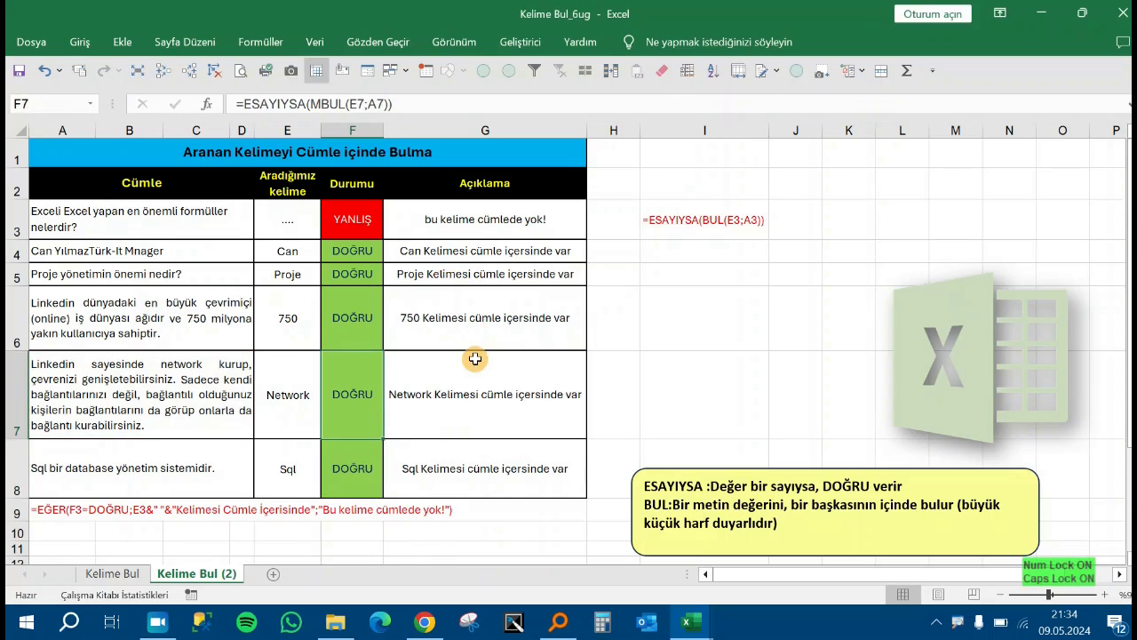
{"action": "left_click", "coordinate": [472, 358]}
Step: Save the workbook from the Quick Access Toolbar, bringing up the macro-free workbook warning
{"action": "left_click", "coordinate": [16, 74]}
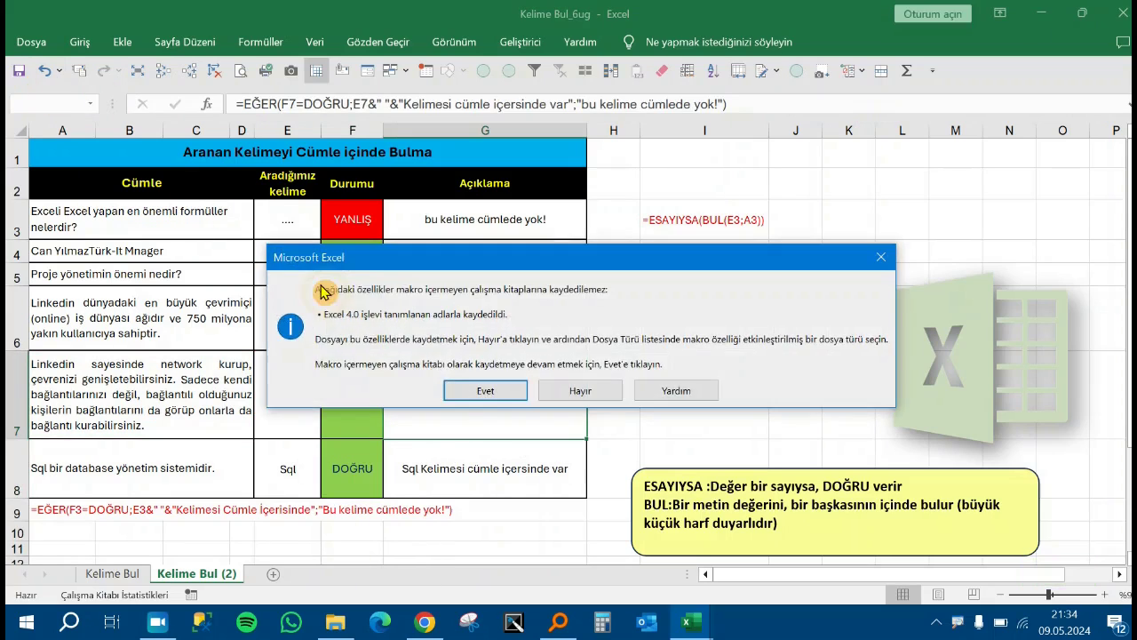